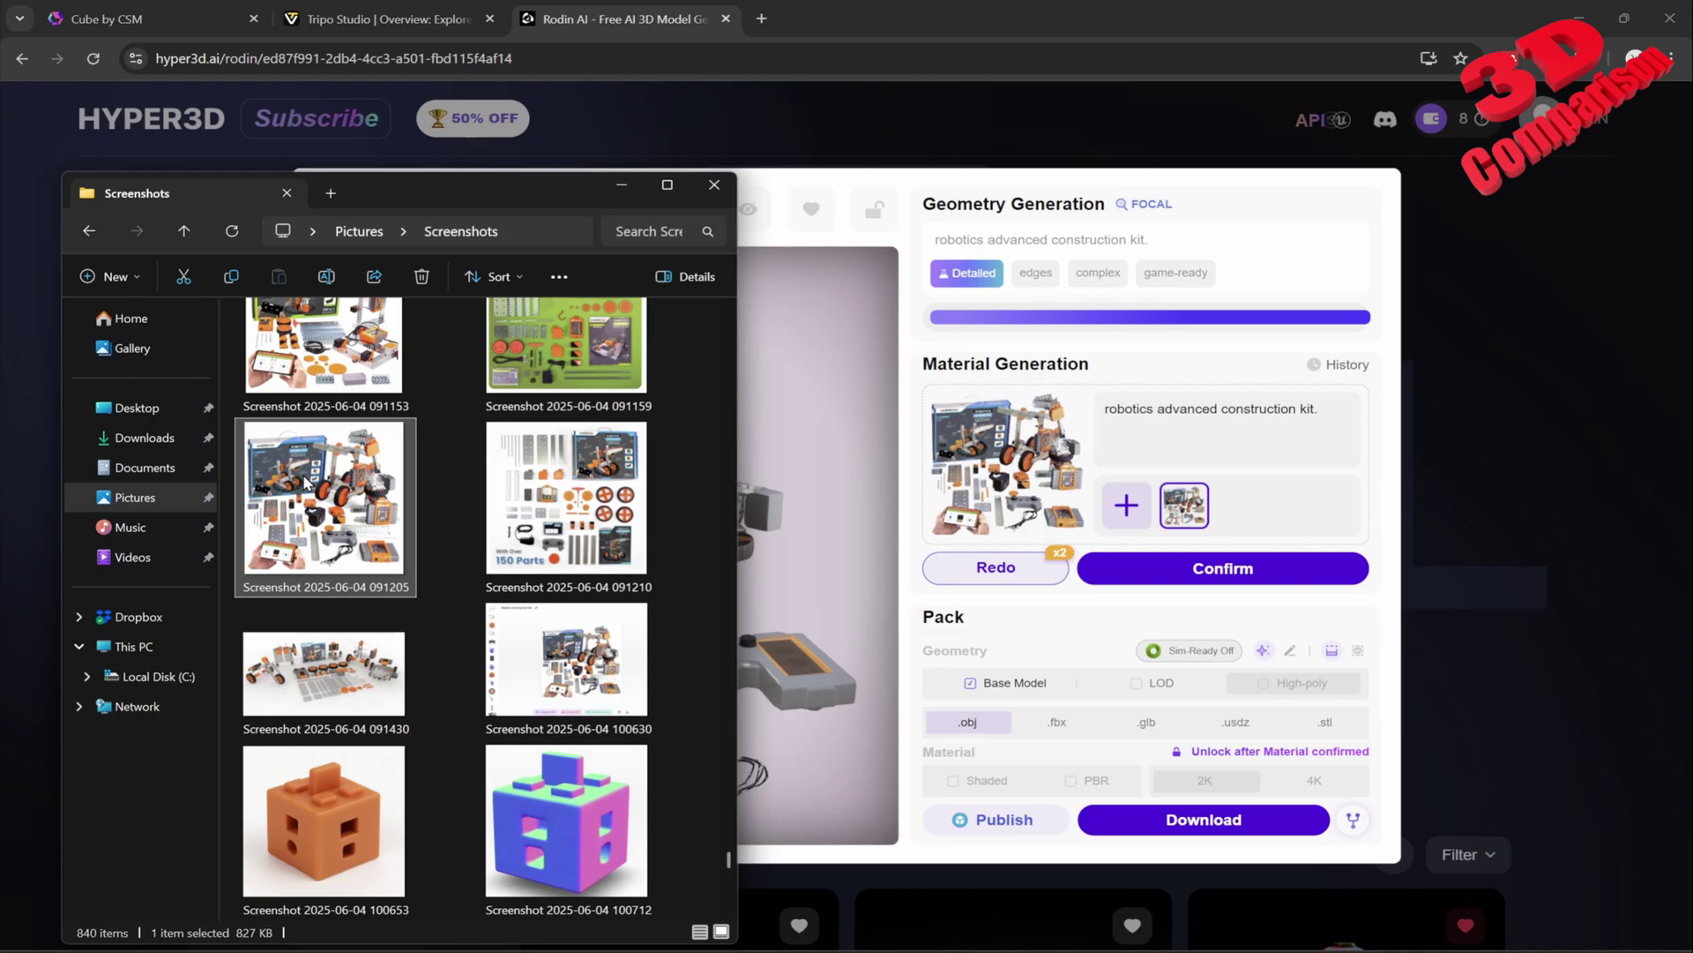
Step: Open the reference image Screenshot 2025-06-04 091205.png, examine the robotics kit parts up close, and close it
{"action": "double_click", "coordinate": [351, 514]}
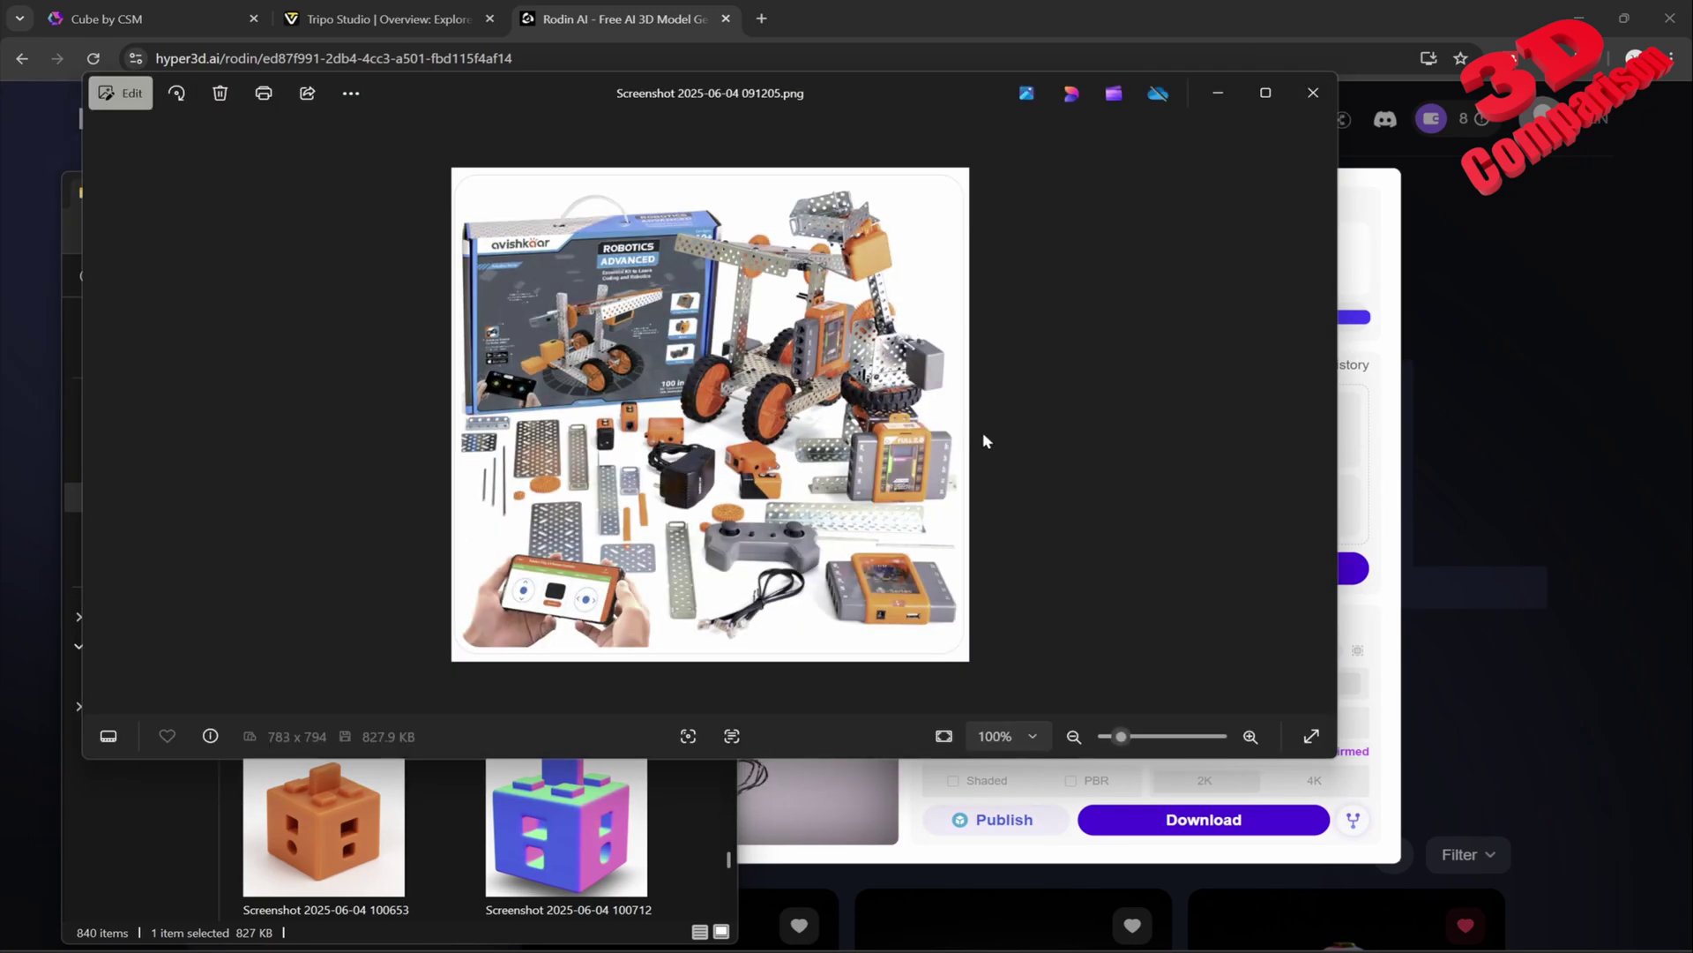
{"action": "scroll", "coordinate": [747, 381], "scroll_direction": "up", "scroll_amount": 3}
{"action": "scroll", "coordinate": [747, 381], "scroll_direction": "up", "scroll_amount": 3}
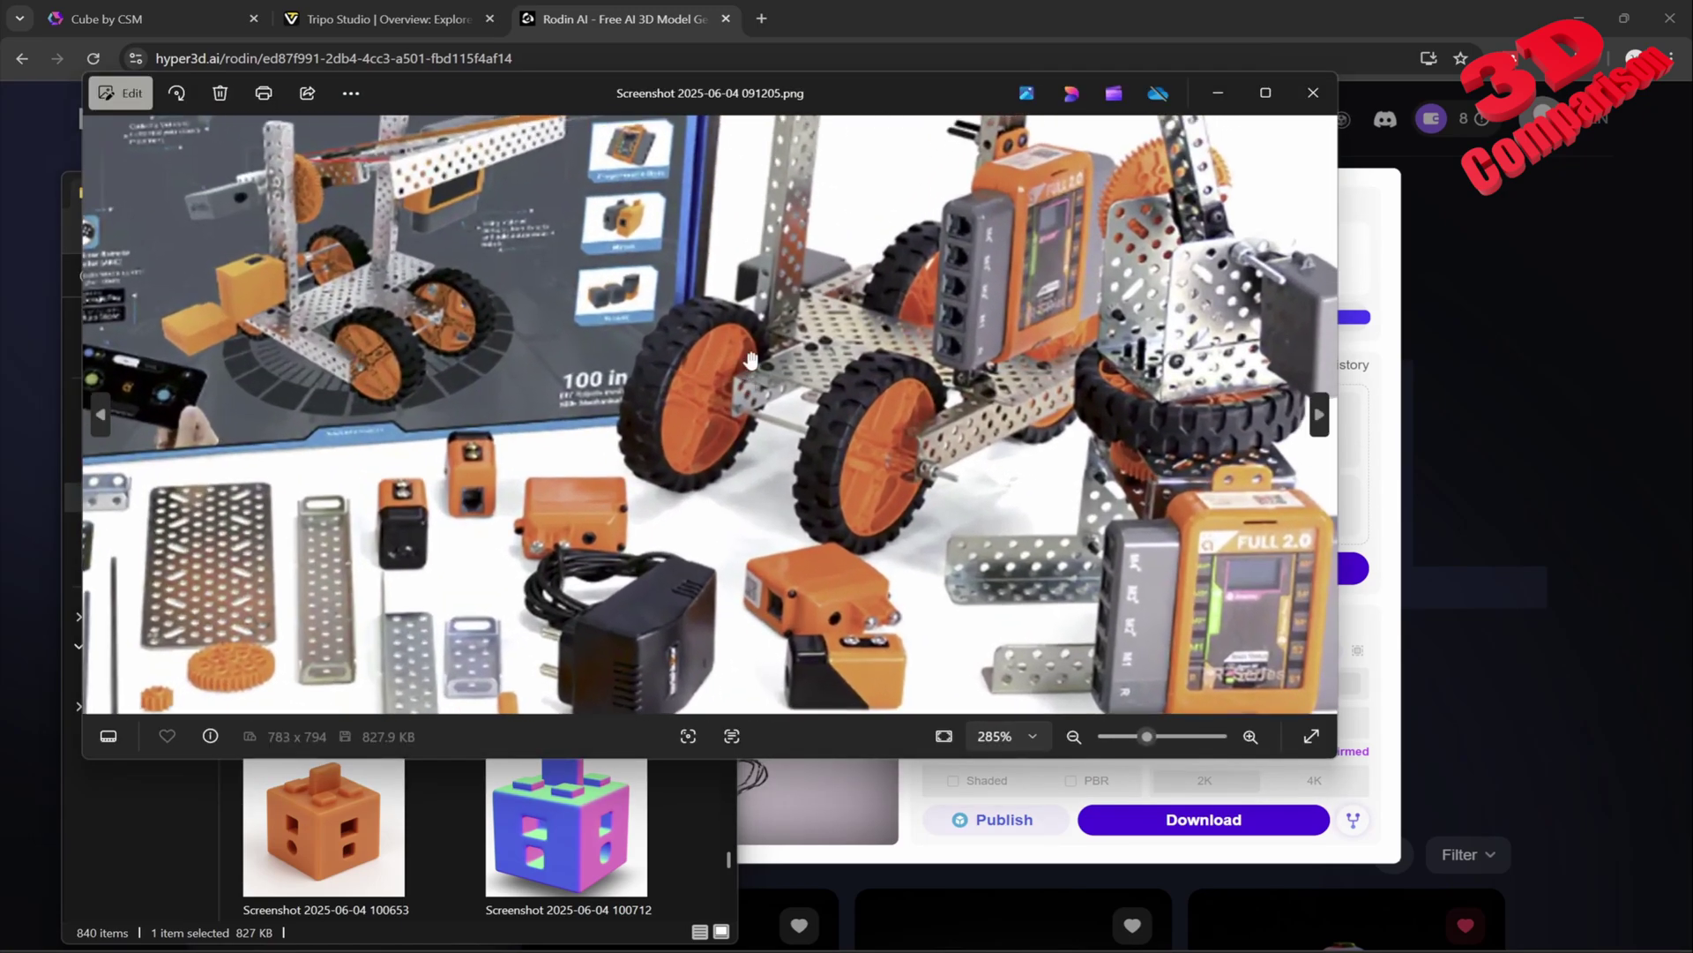
{"action": "scroll", "coordinate": [749, 402], "scroll_direction": "down", "scroll_amount": 3}
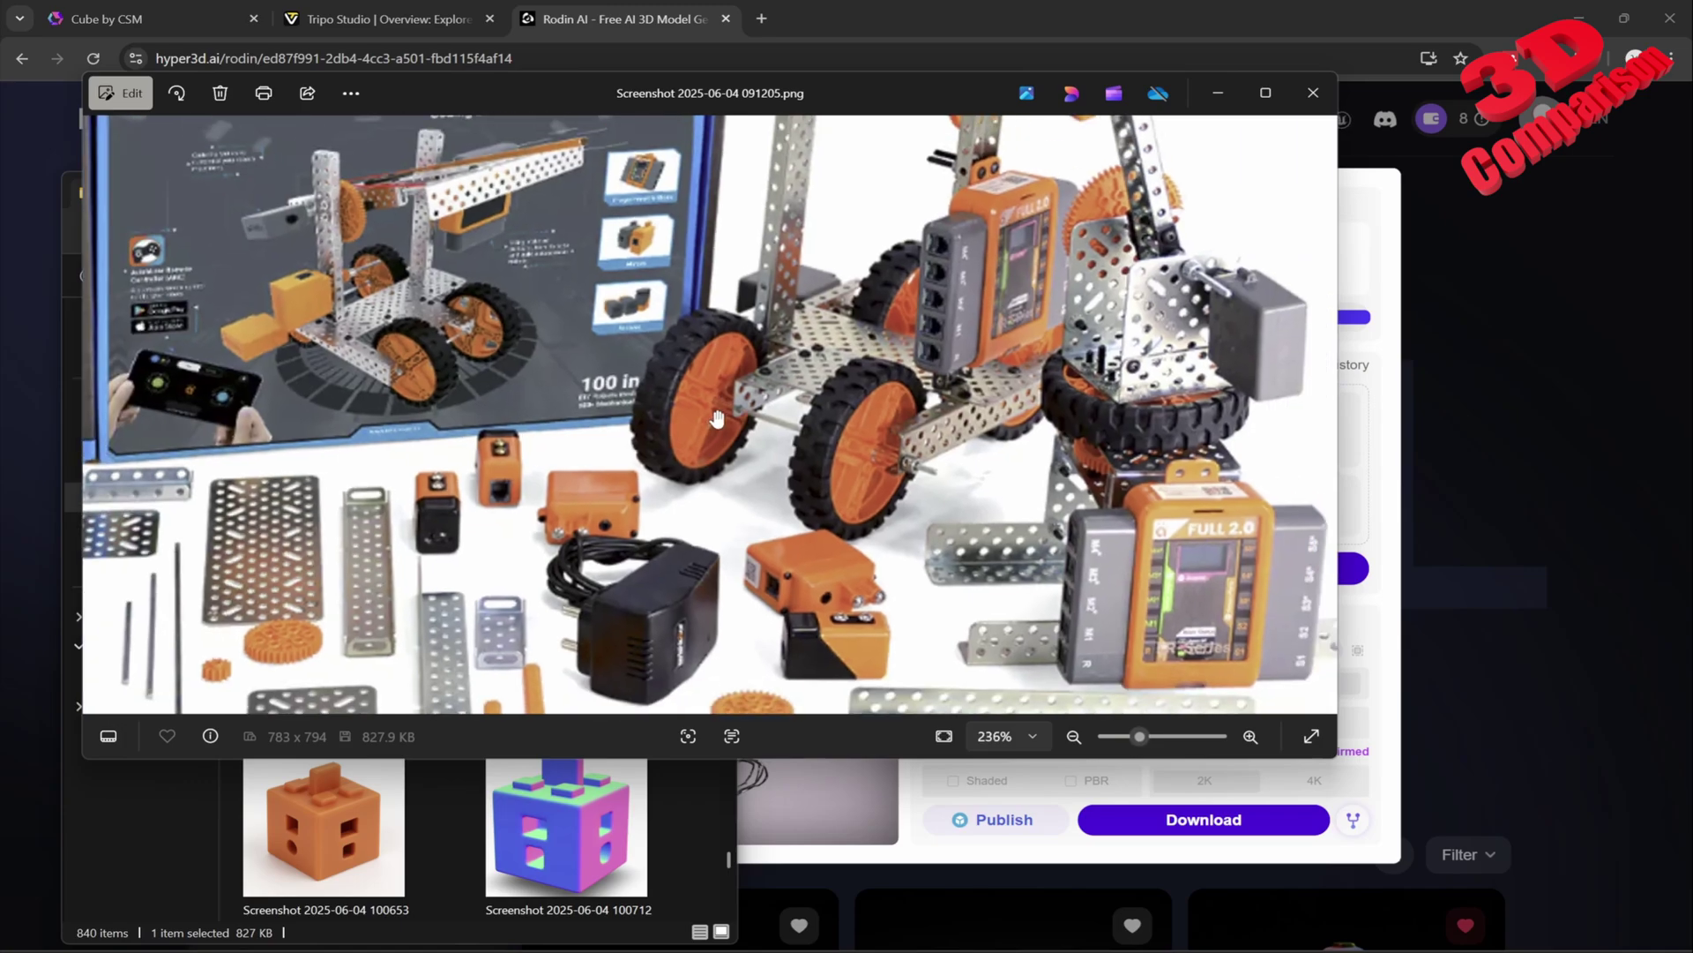
{"action": "scroll", "coordinate": [755, 402], "scroll_direction": "down", "scroll_amount": 3}
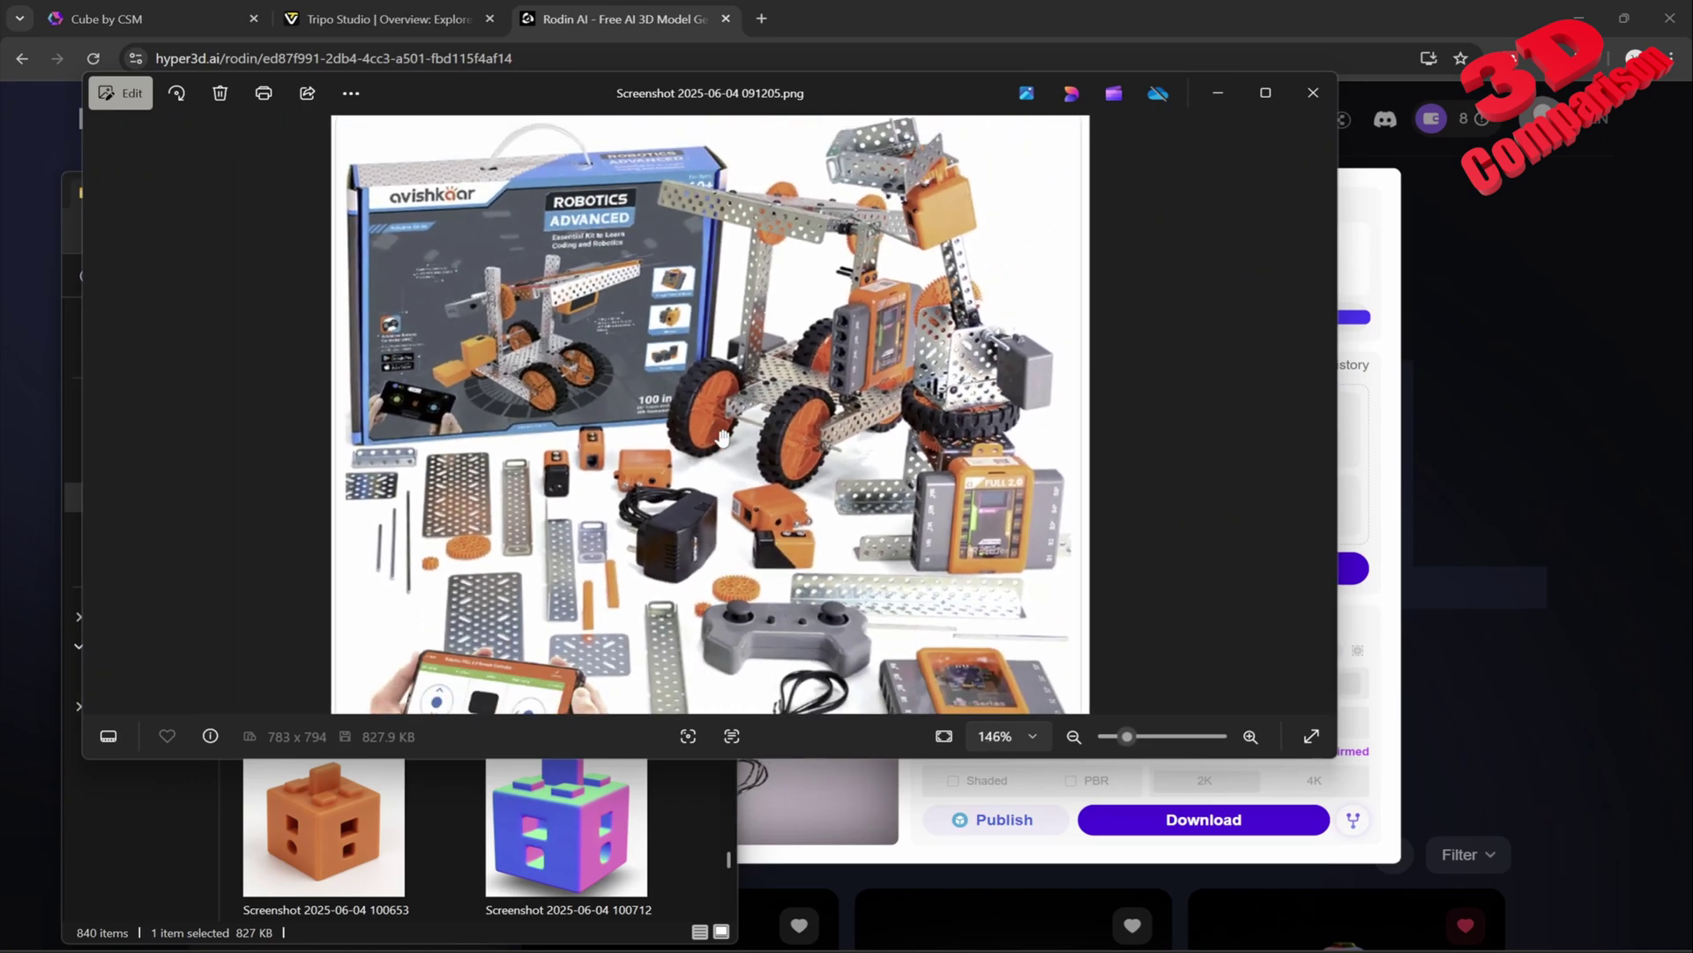
{"action": "left_click", "coordinate": [1313, 94]}
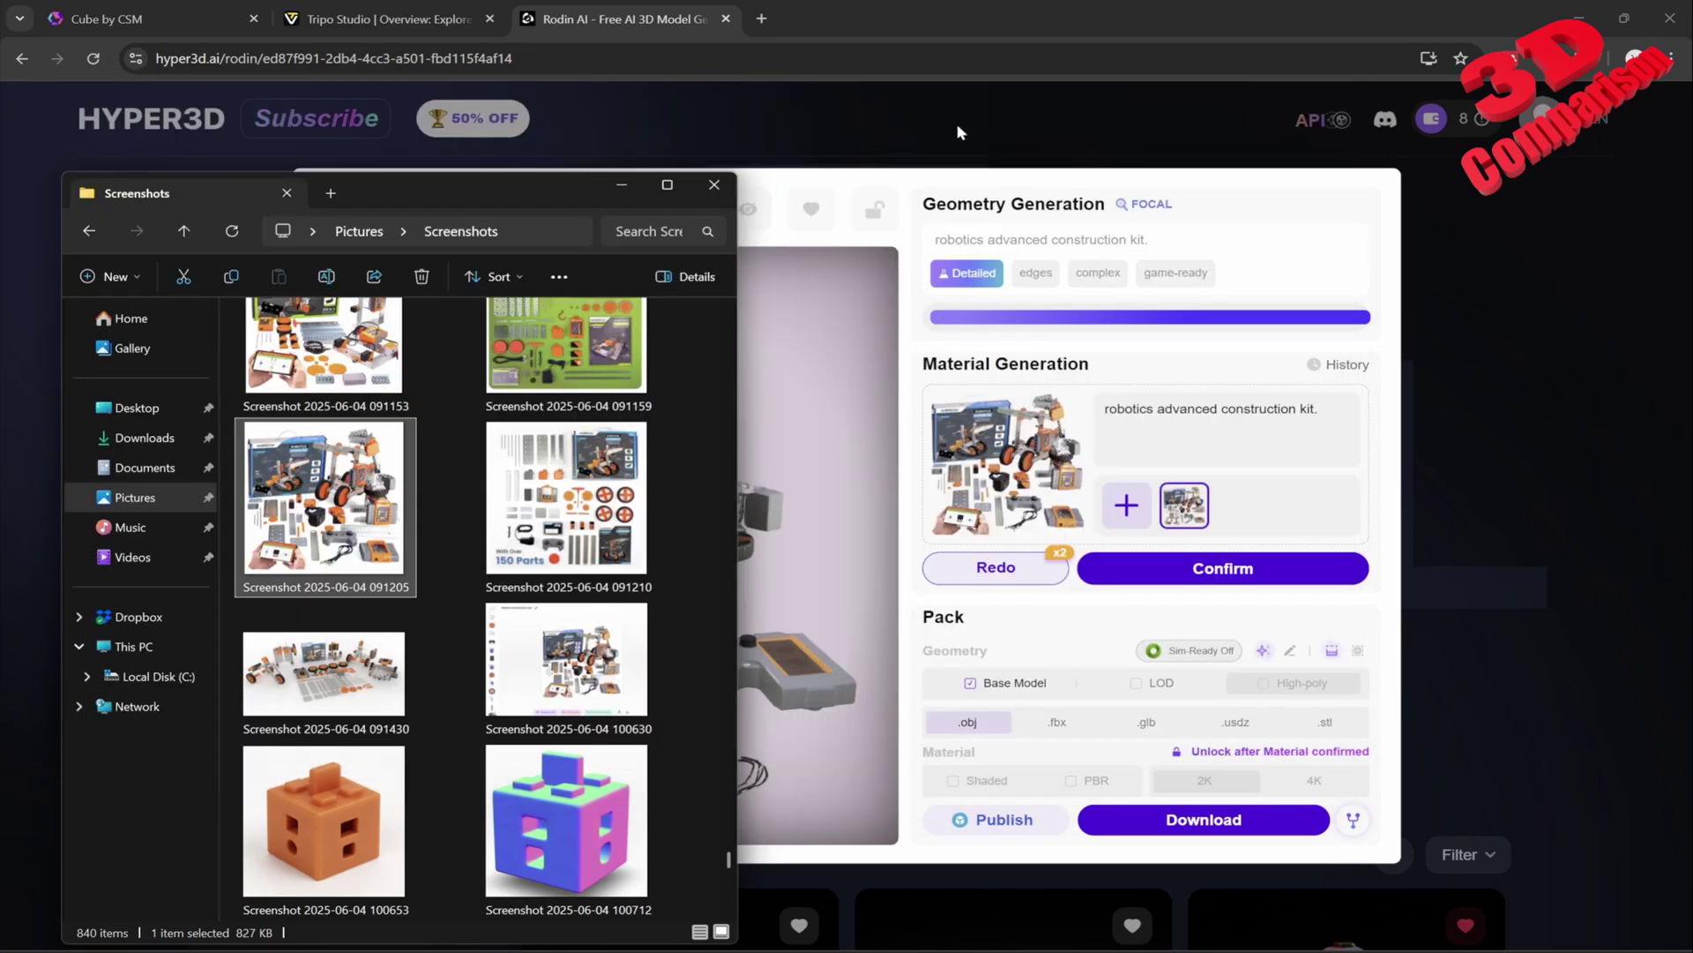
Step: Inspect the Rodin robotics kit model from several angles against its reference image
{"action": "left_click", "coordinate": [992, 19]}
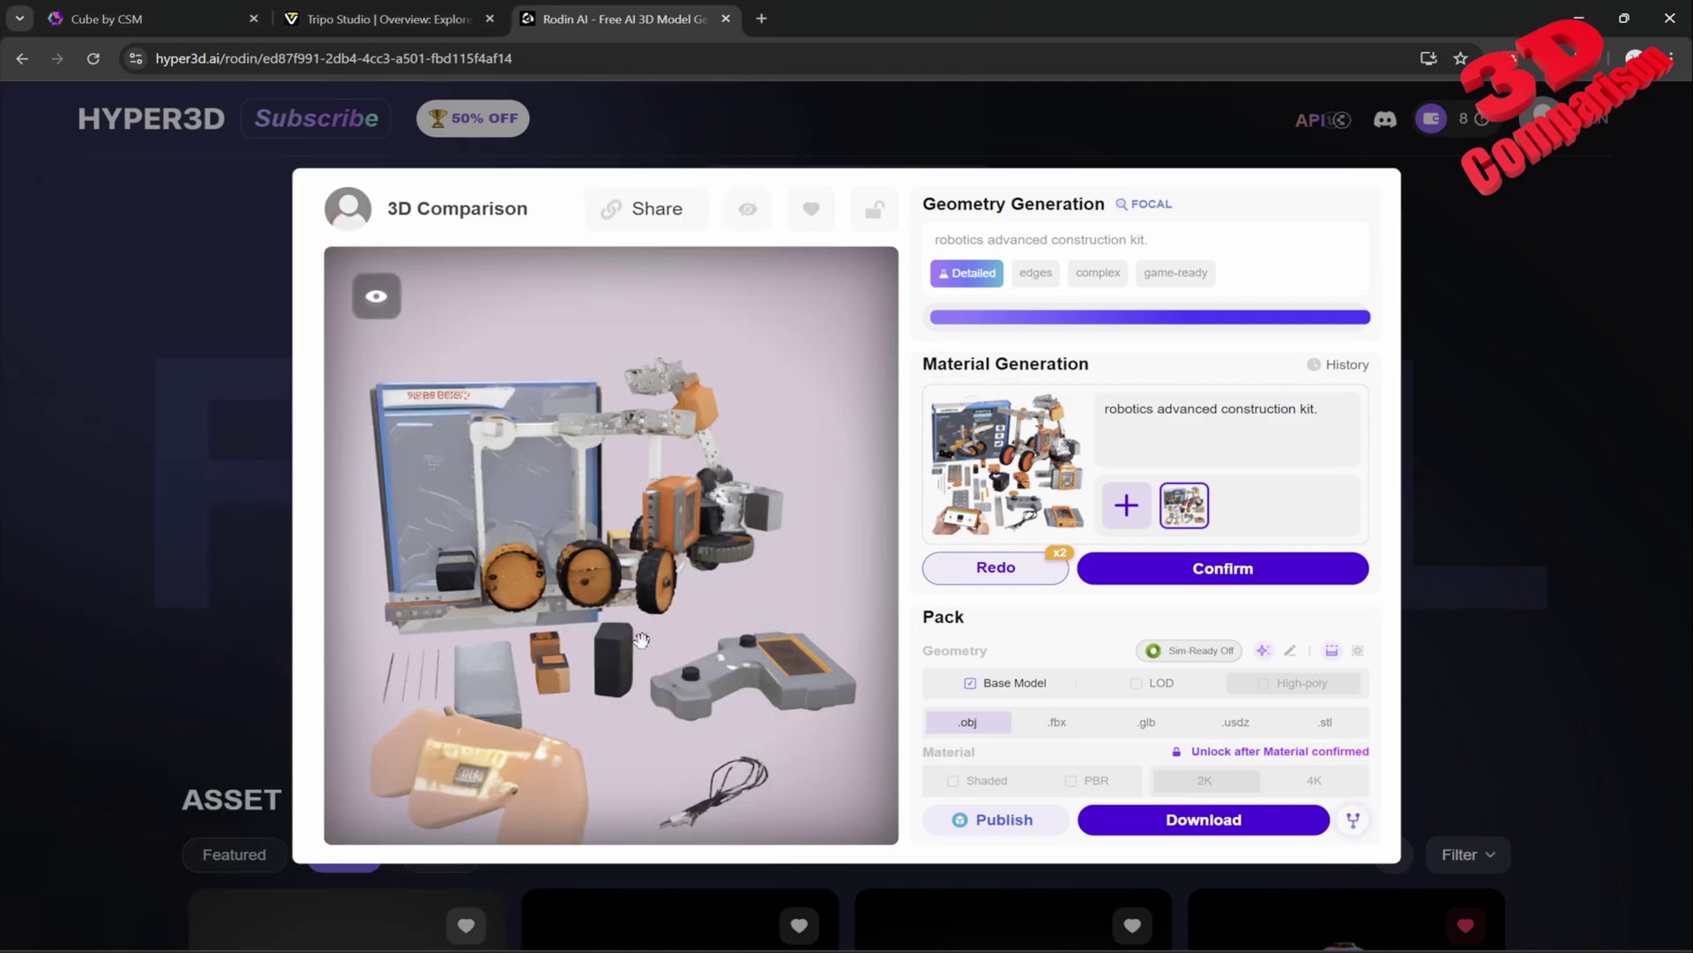
{"action": "left_click_drag", "start_coordinate": [641, 638], "coordinate": [658, 650]}
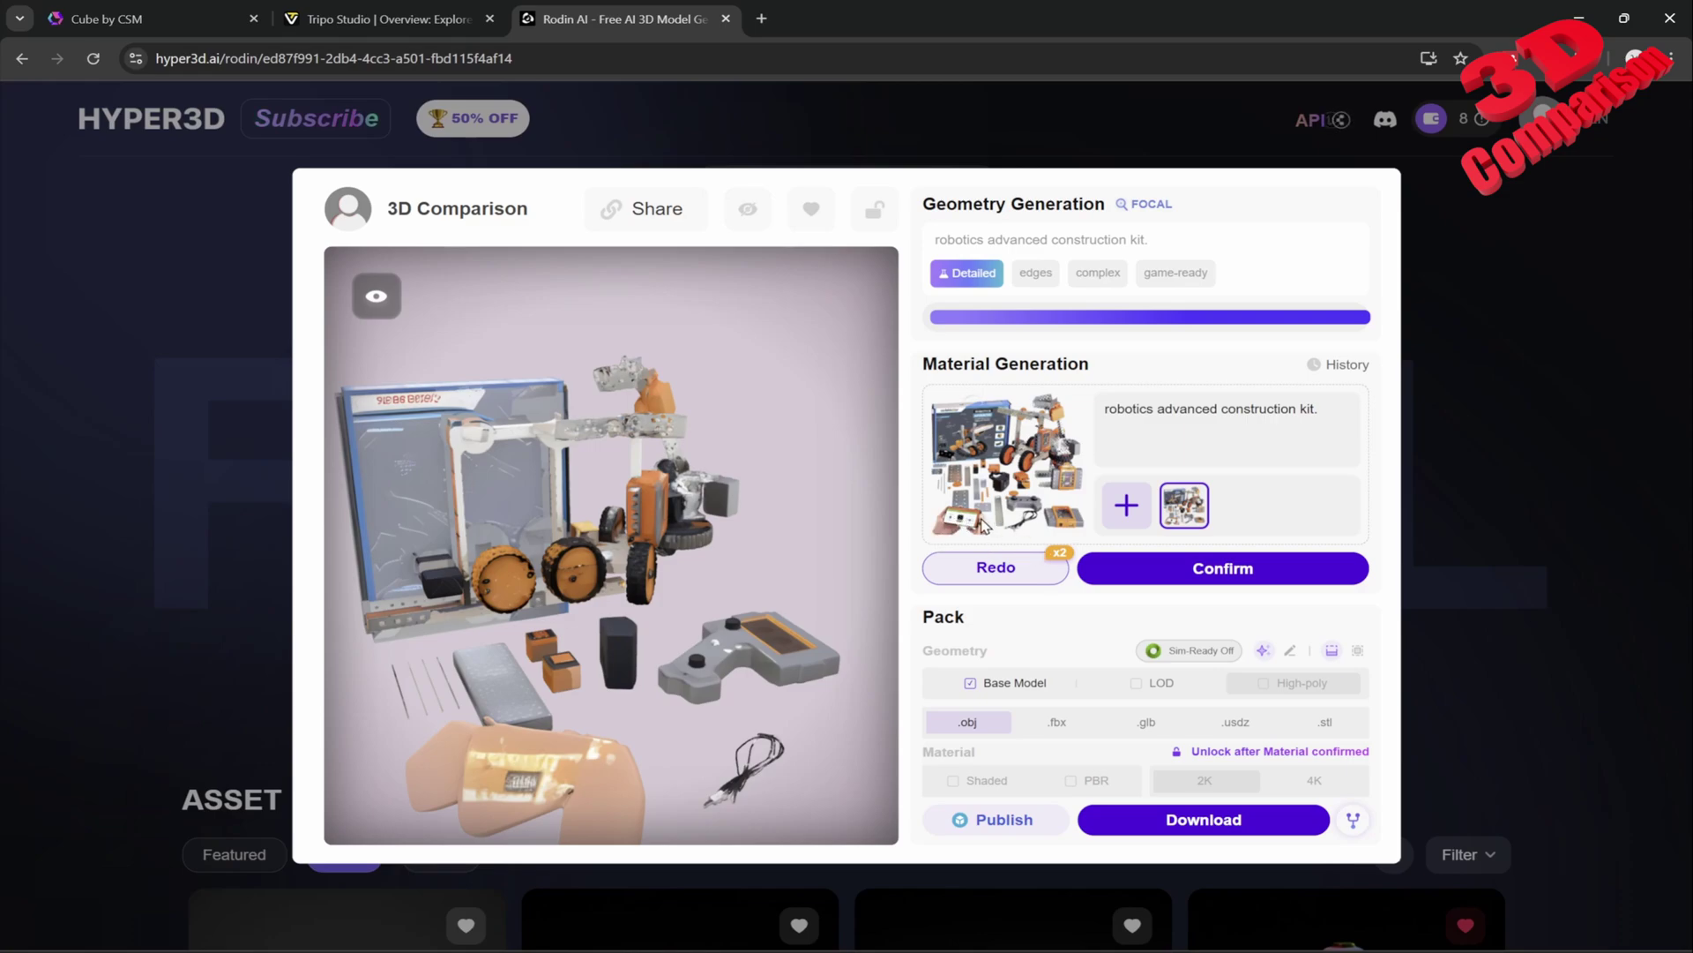
{"action": "left_click_drag", "start_coordinate": [633, 798], "coordinate": [642, 710]}
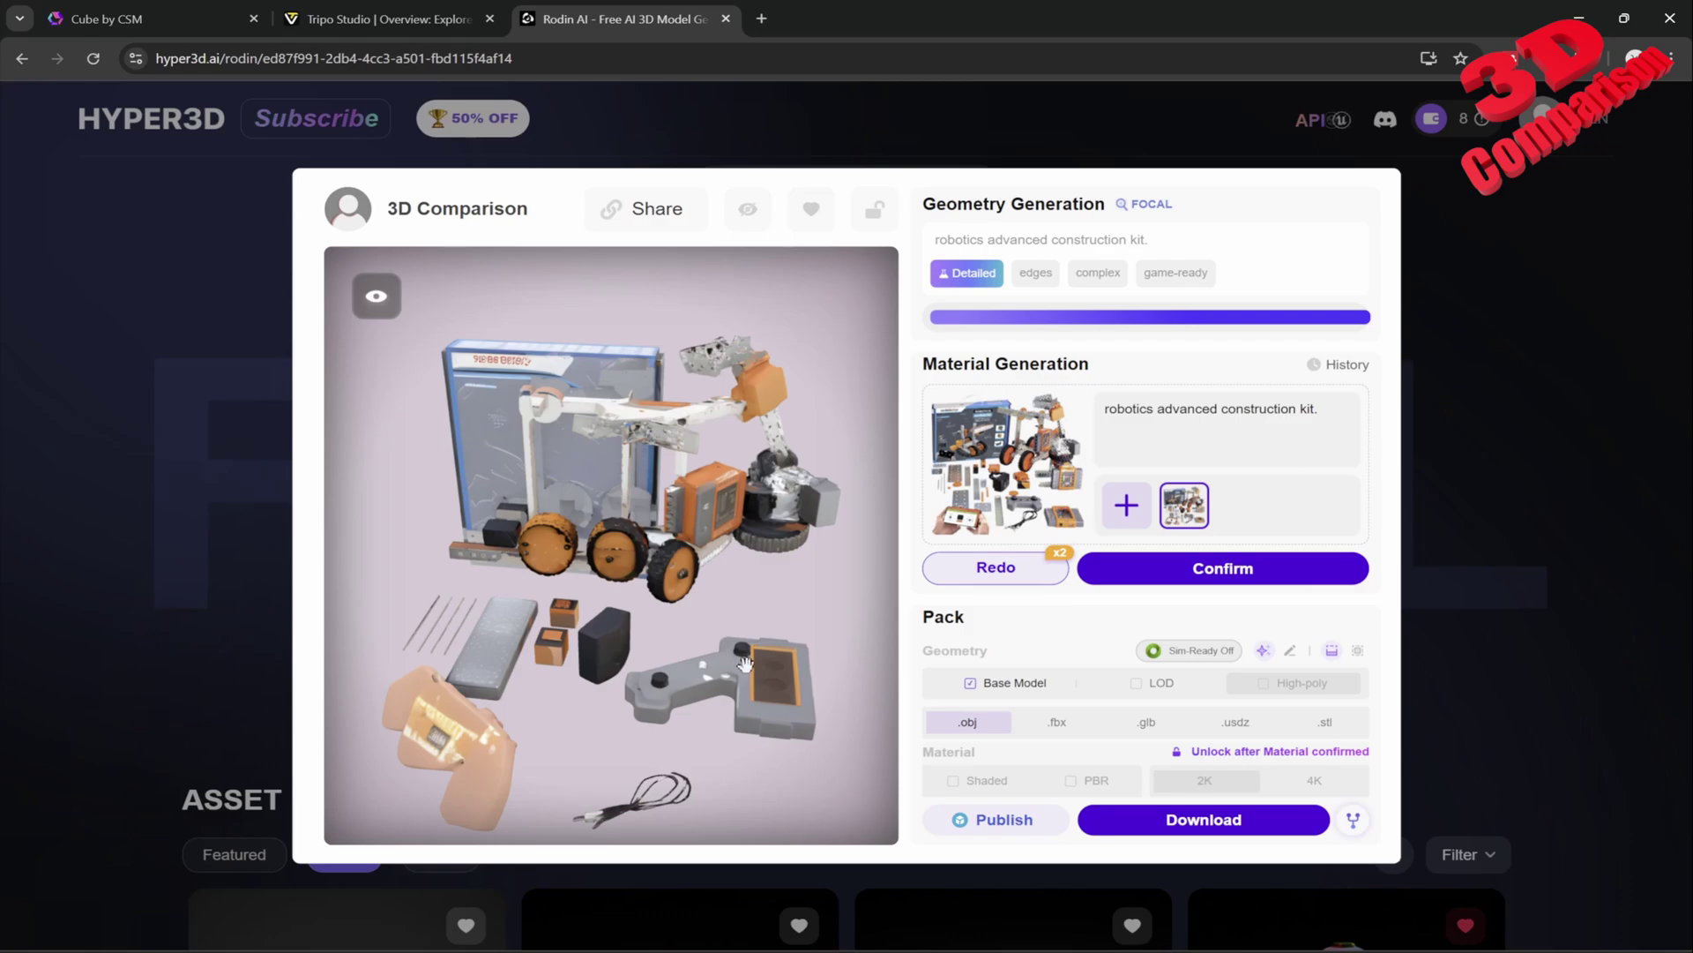
{"action": "left_click_drag", "start_coordinate": [711, 651], "coordinate": [623, 621]}
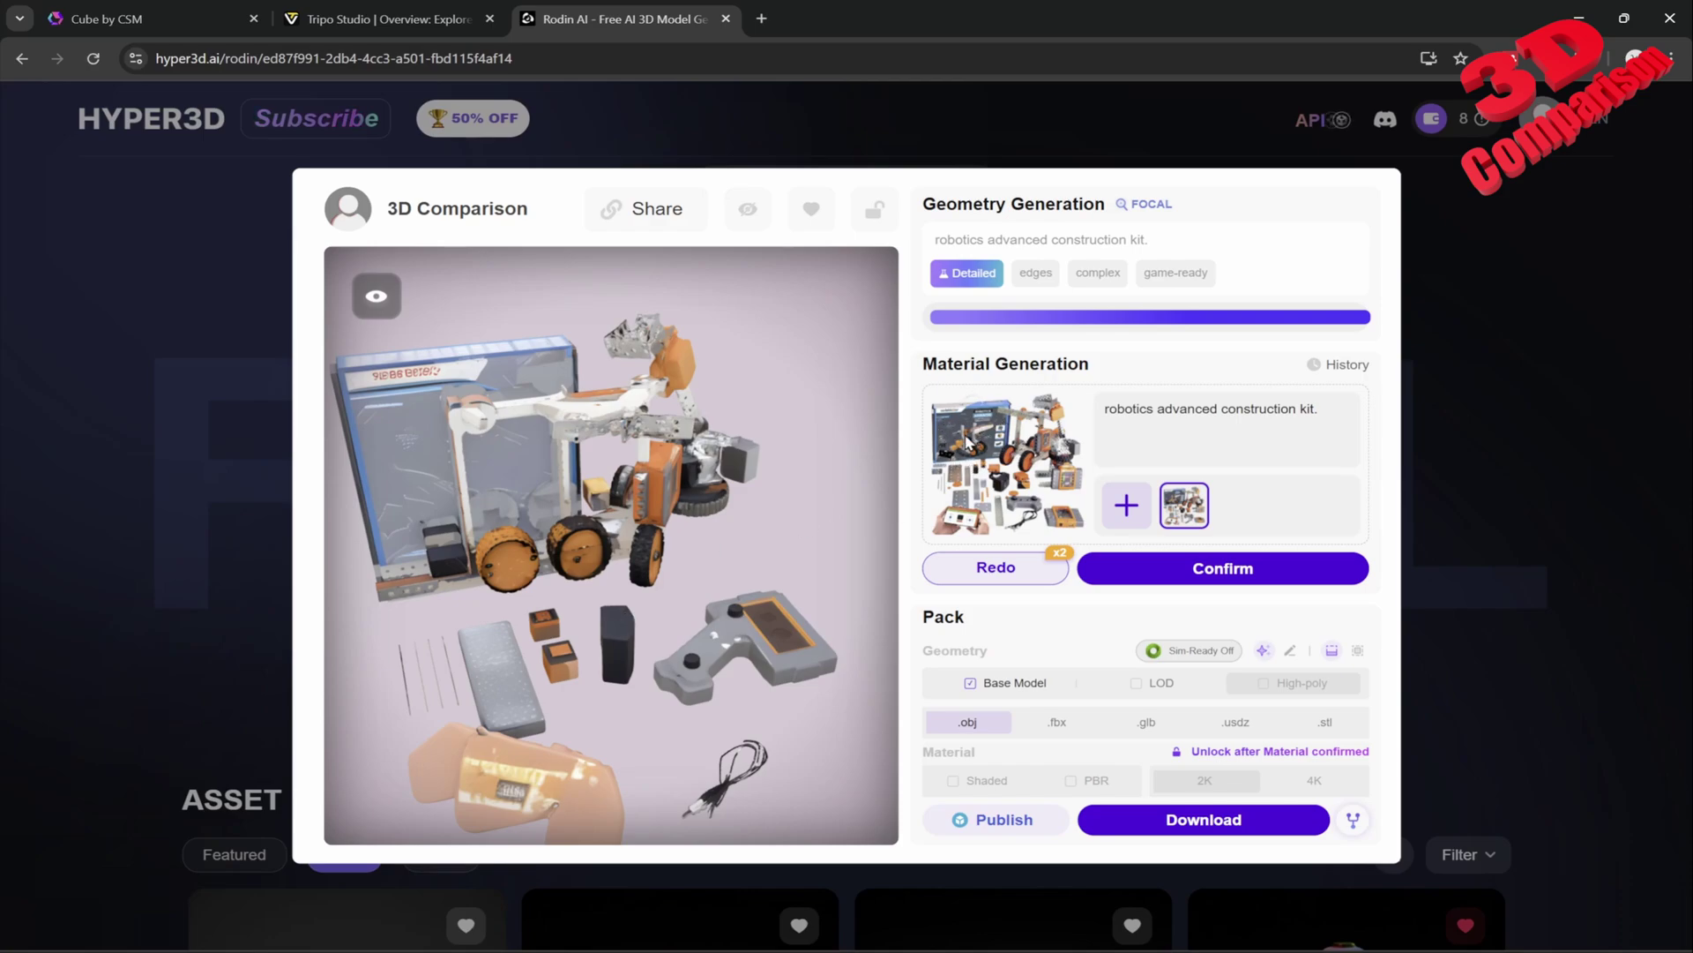
{"action": "left_click_drag", "start_coordinate": [750, 522], "coordinate": [600, 439]}
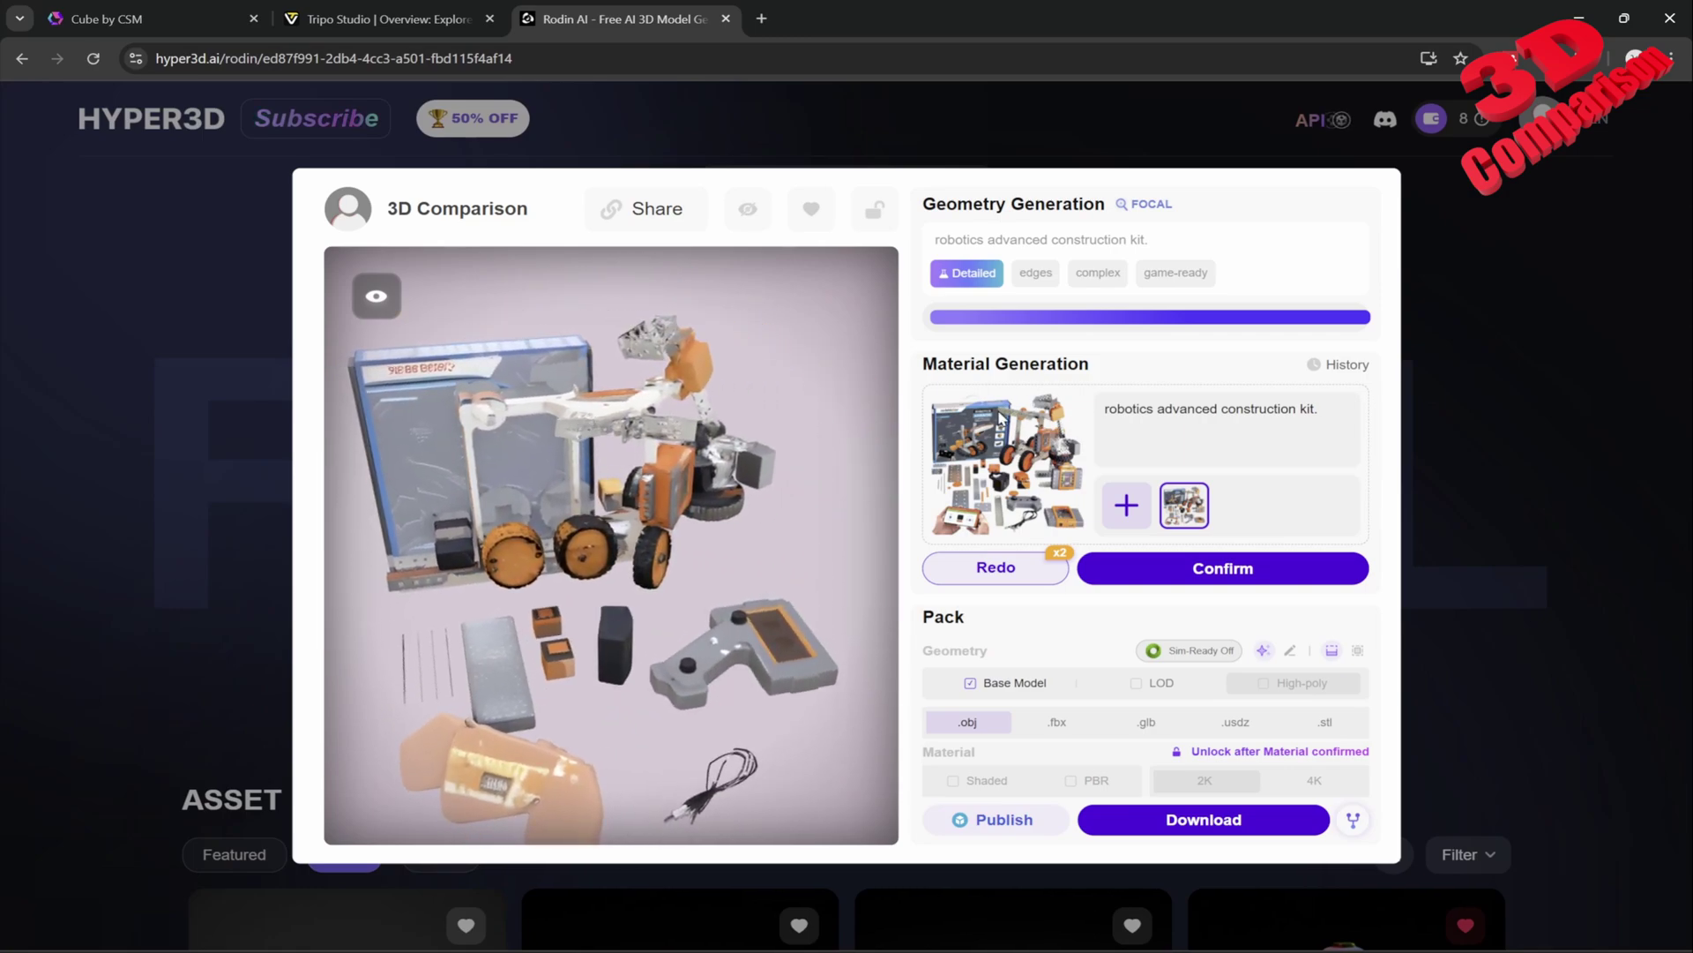
{"action": "left_click_drag", "start_coordinate": [762, 516], "coordinate": [385, 465]}
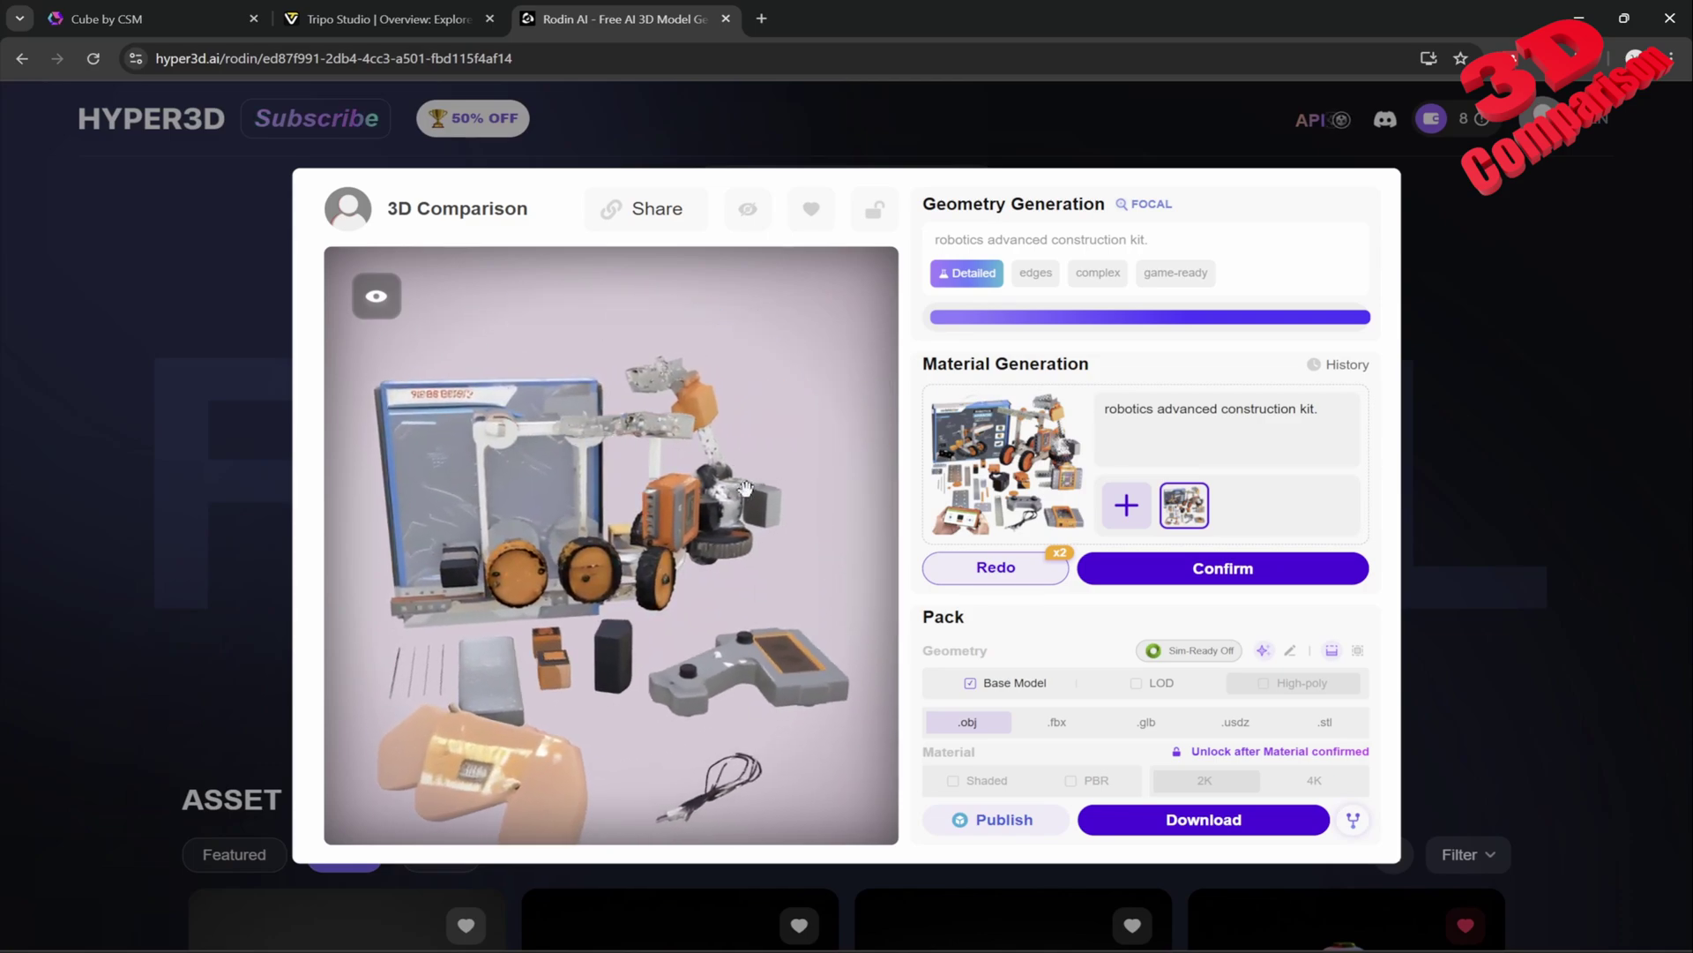
Step: Switch to Tripo Studio and examine its robotics kit model's box, robot, controller and loose parts from several angles
{"action": "left_click", "coordinate": [417, 20]}
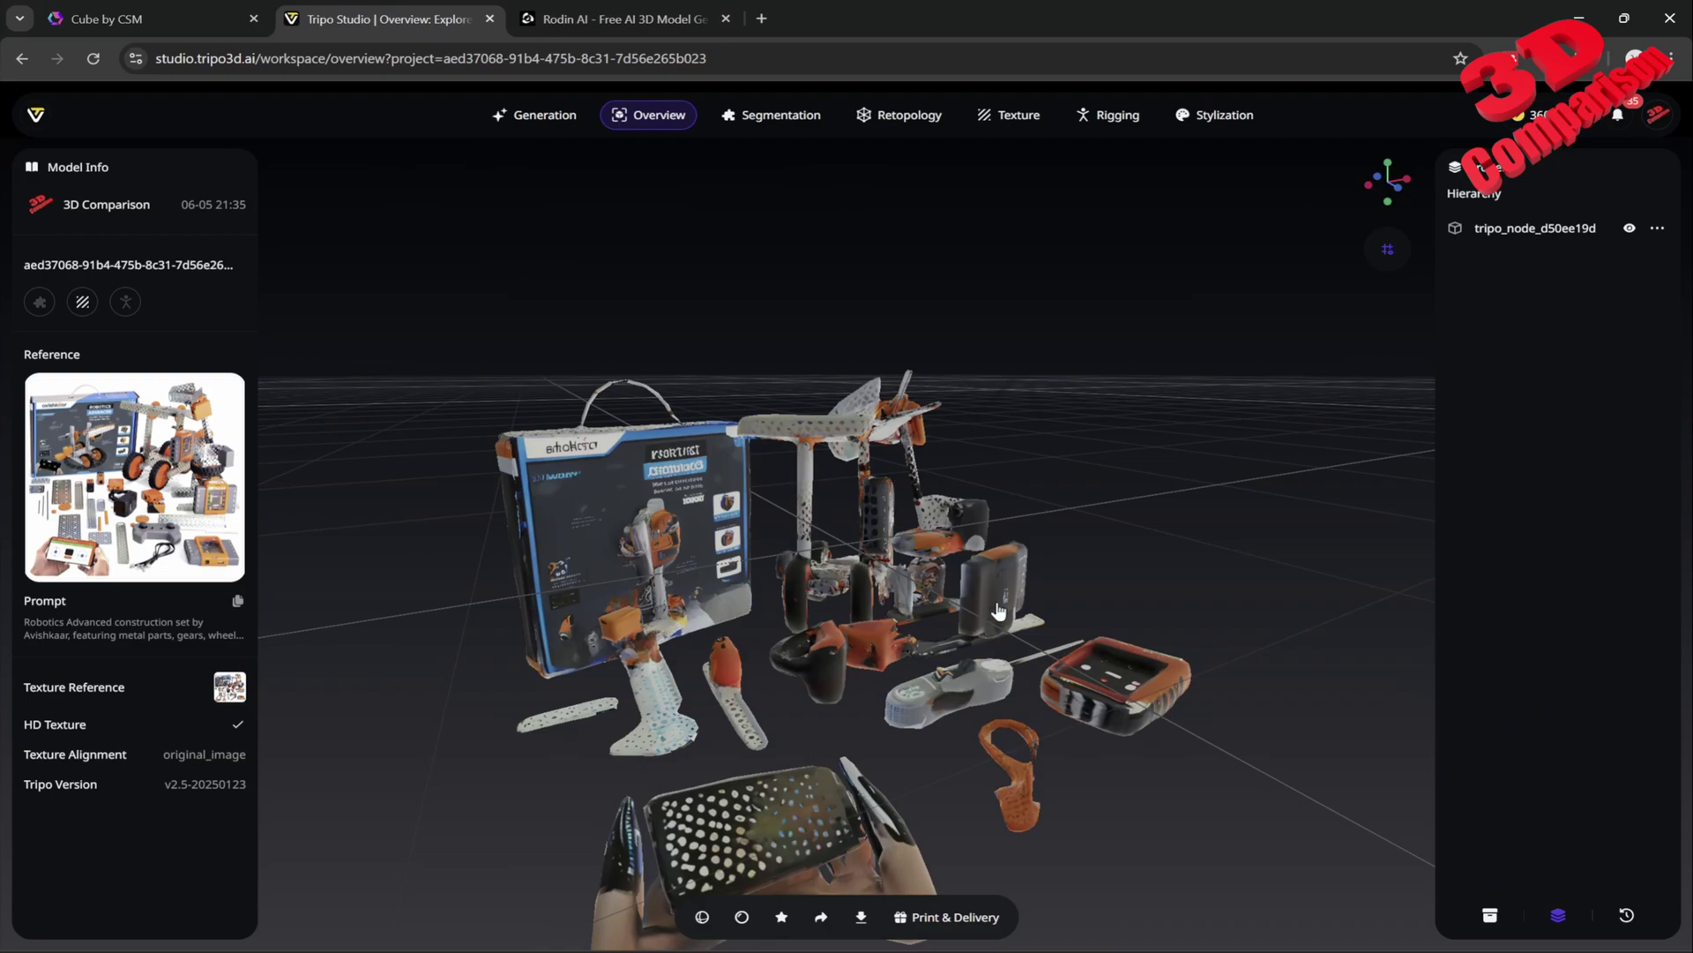
{"action": "scroll", "coordinate": [998, 612], "scroll_direction": "down", "scroll_amount": 5}
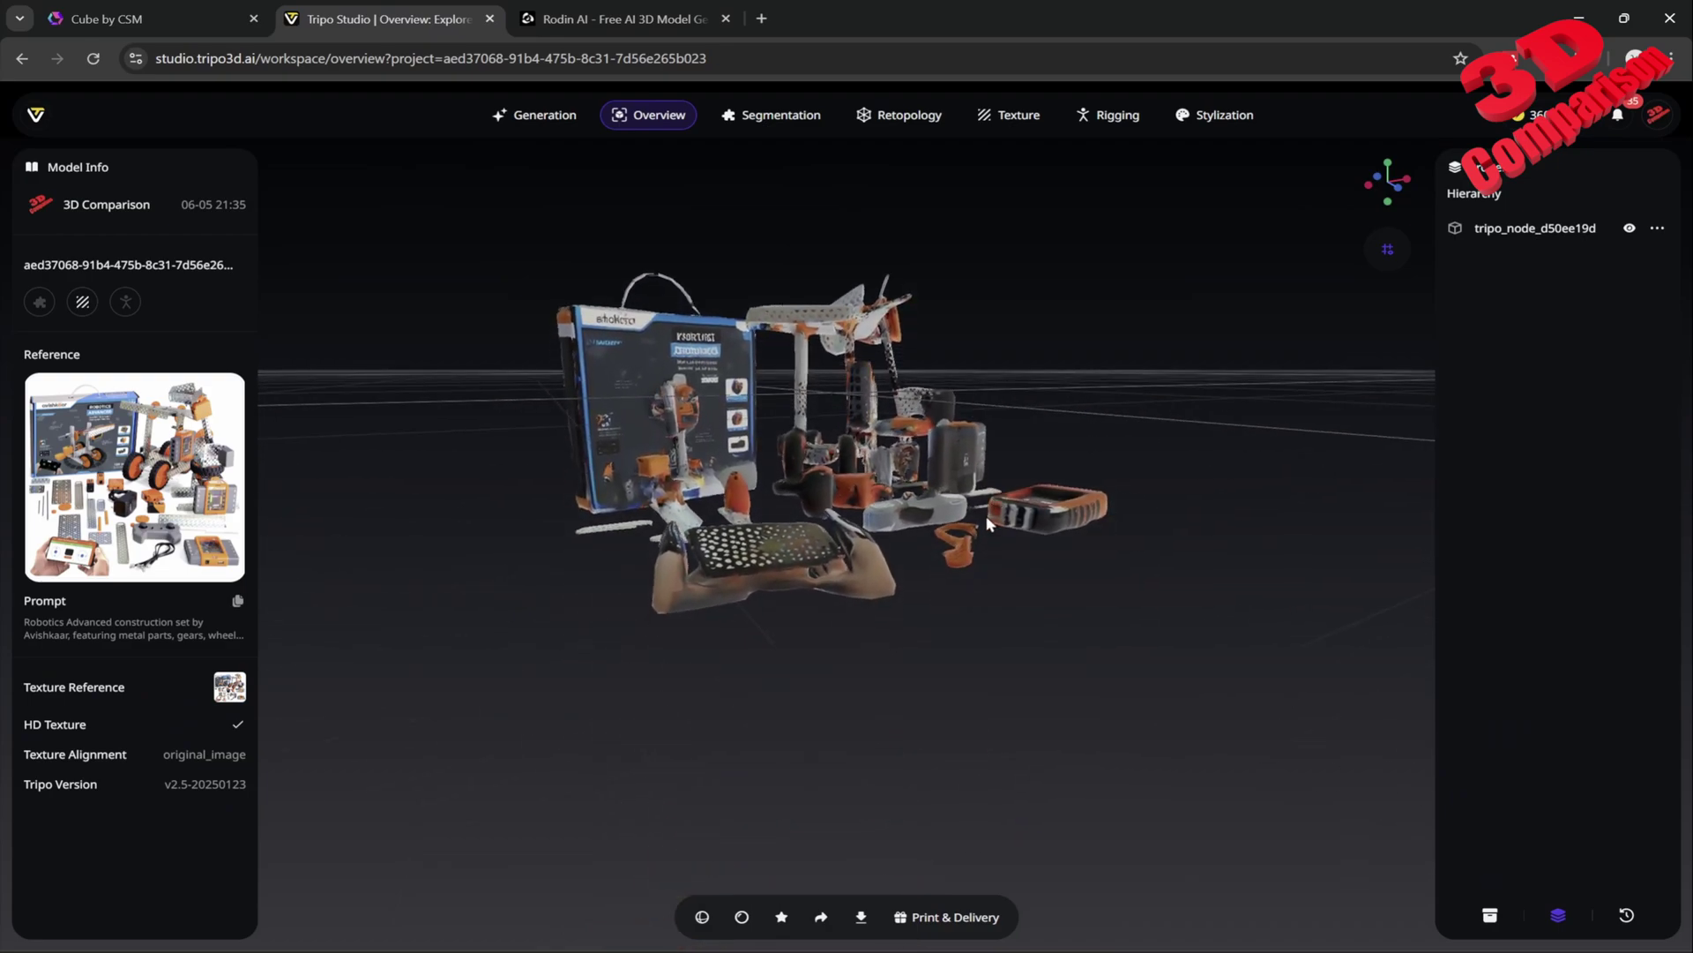
{"action": "scroll", "coordinate": [988, 523], "scroll_direction": "up", "scroll_amount": 8}
{"action": "scroll", "coordinate": [925, 505], "scroll_direction": "down", "scroll_amount": 3}
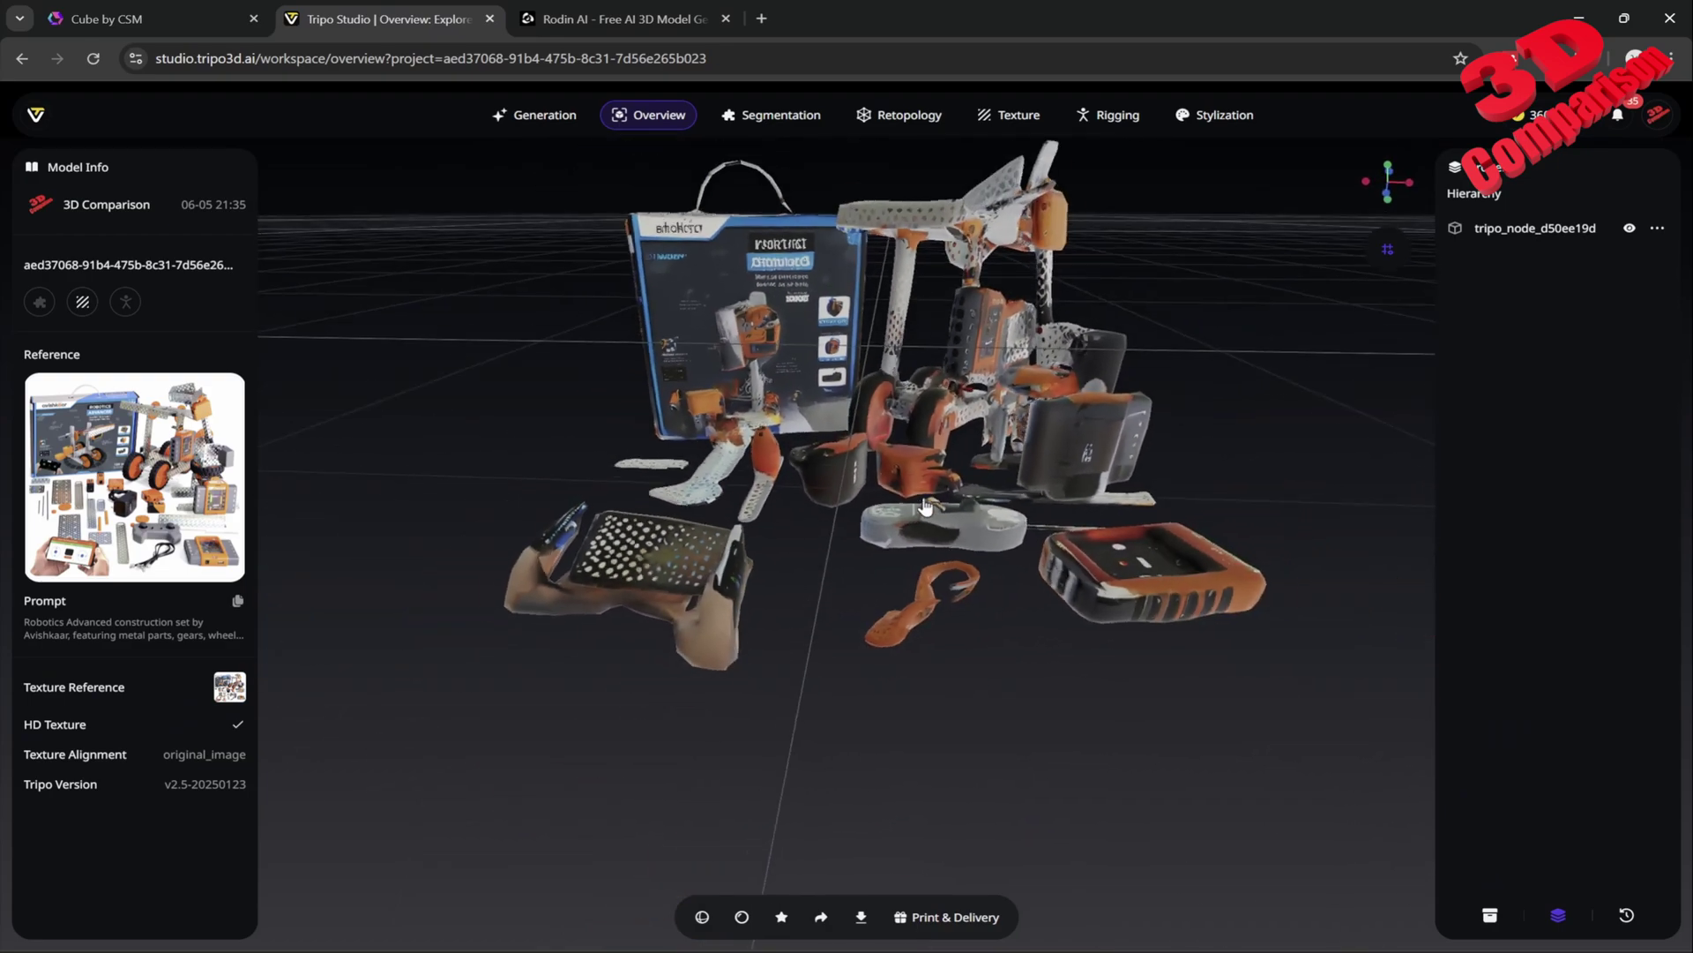
{"action": "scroll", "coordinate": [791, 563], "scroll_direction": "up", "scroll_amount": 4}
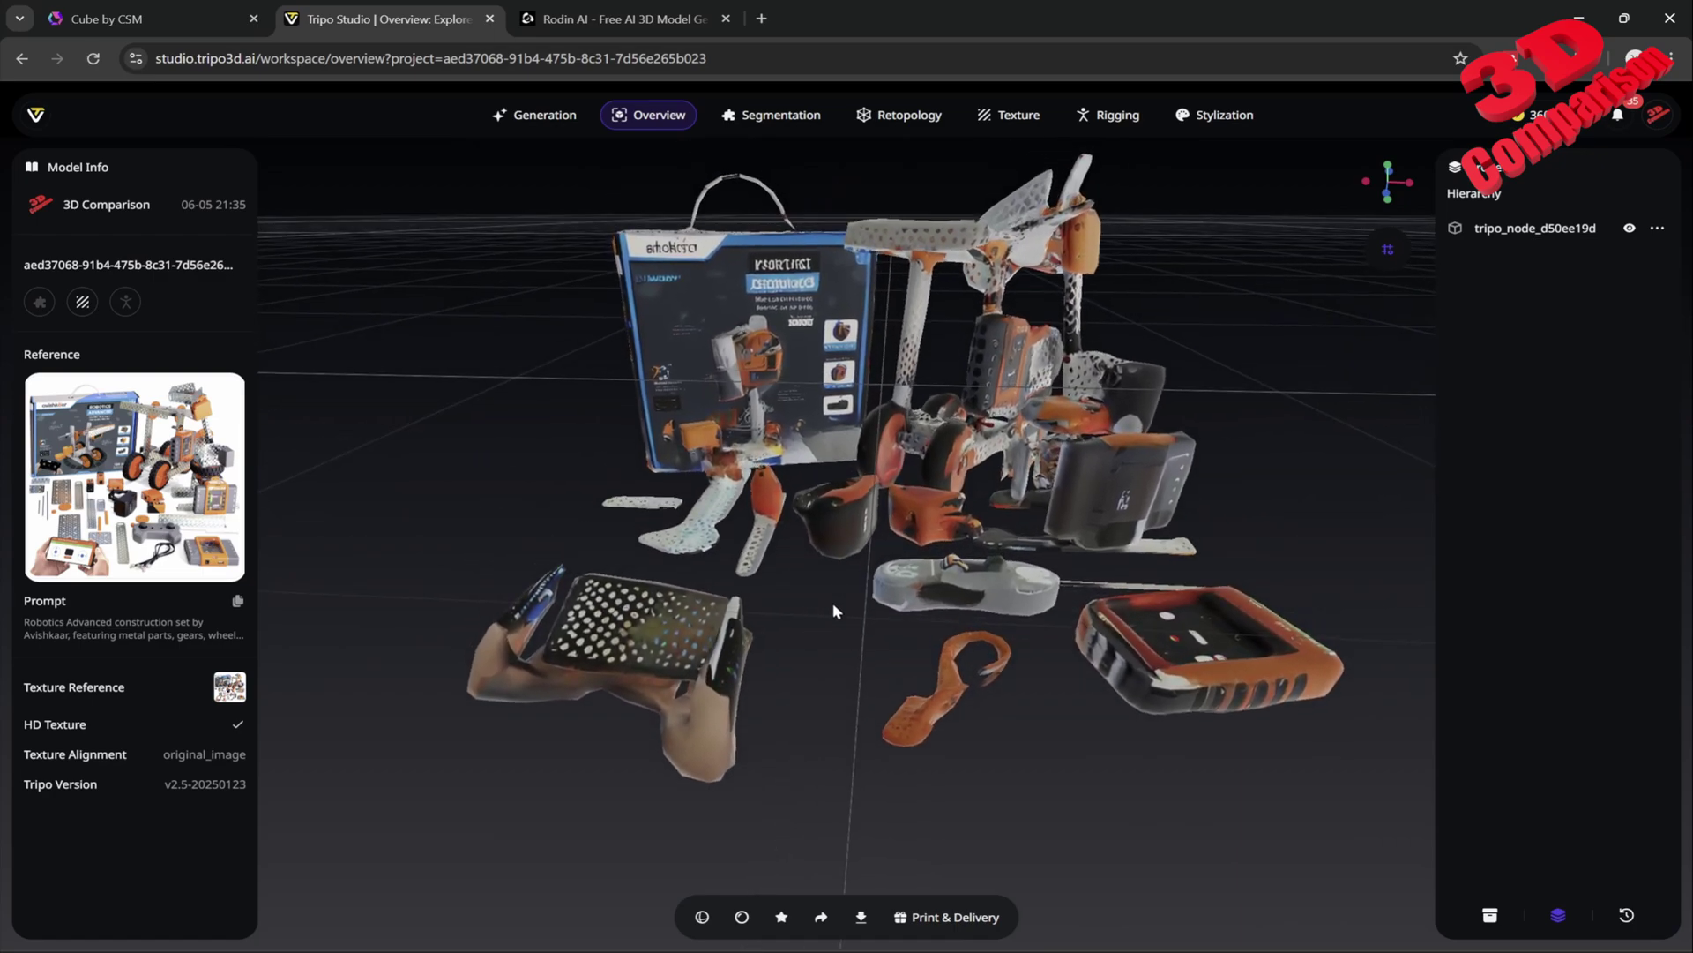
{"action": "left_click_drag", "start_coordinate": [791, 605], "coordinate": [824, 606]}
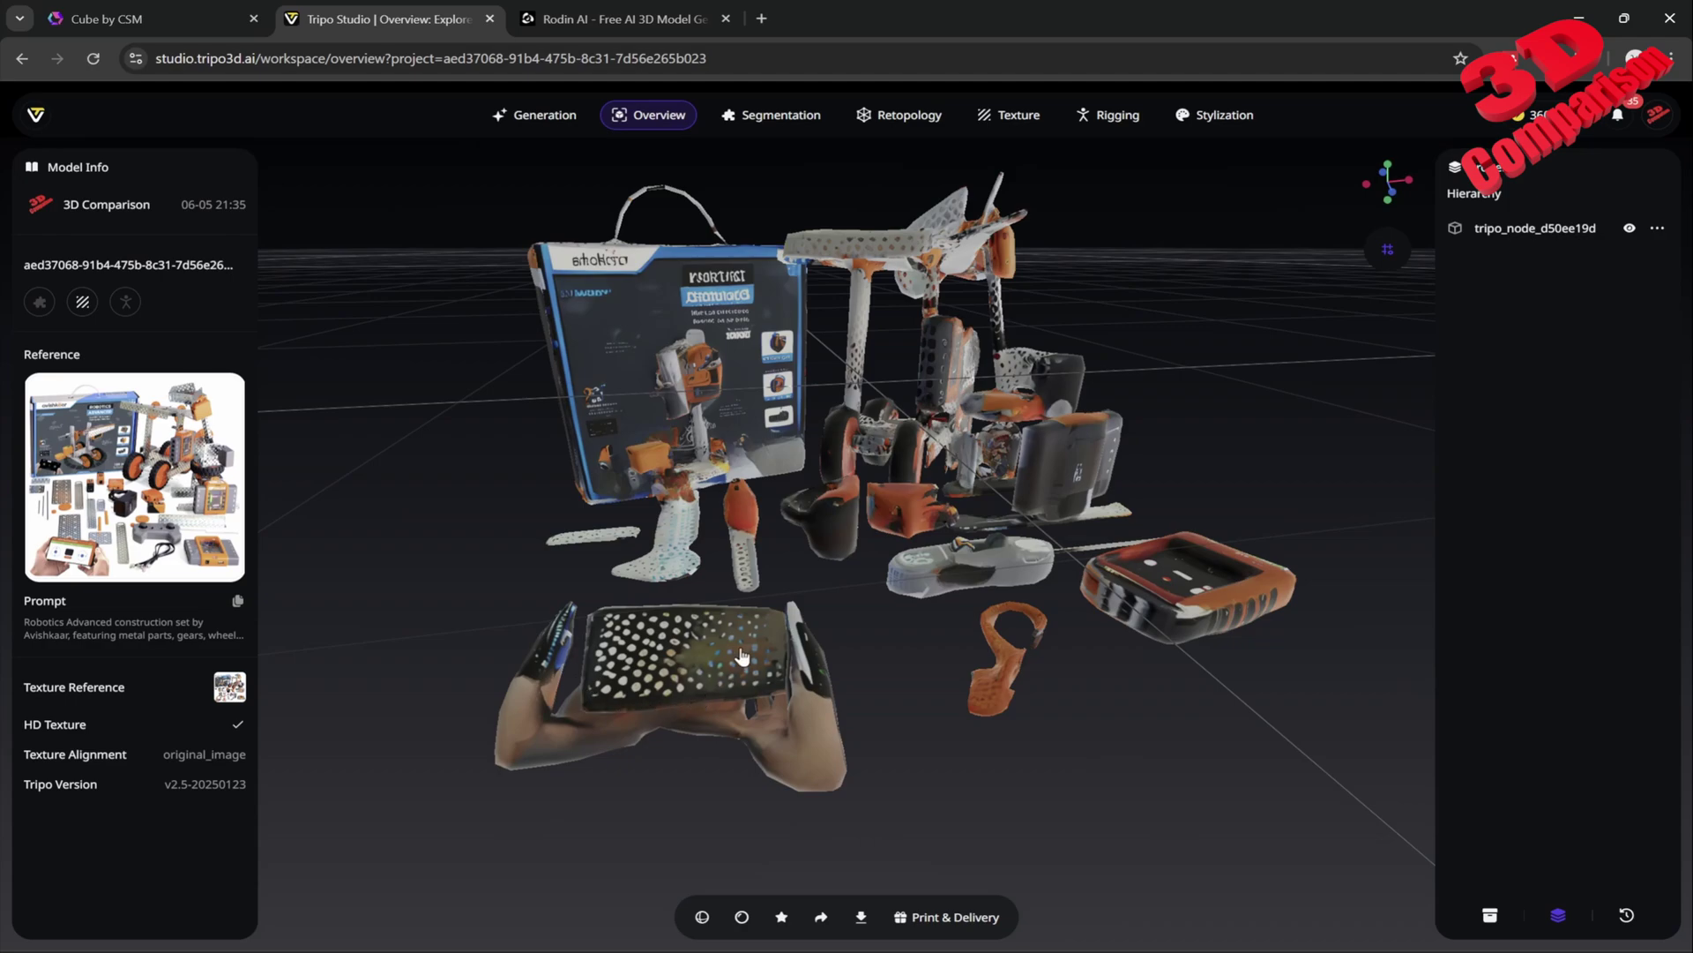
{"action": "mouse_move", "coordinate": [843, 628]}
{"action": "left_mouse_down"}
{"action": "mouse_move", "coordinate": [1005, 595]}
{"action": "mouse_move", "coordinate": [1039, 497]}
{"action": "mouse_move", "coordinate": [834, 620]}
{"action": "left_mouse_up"}
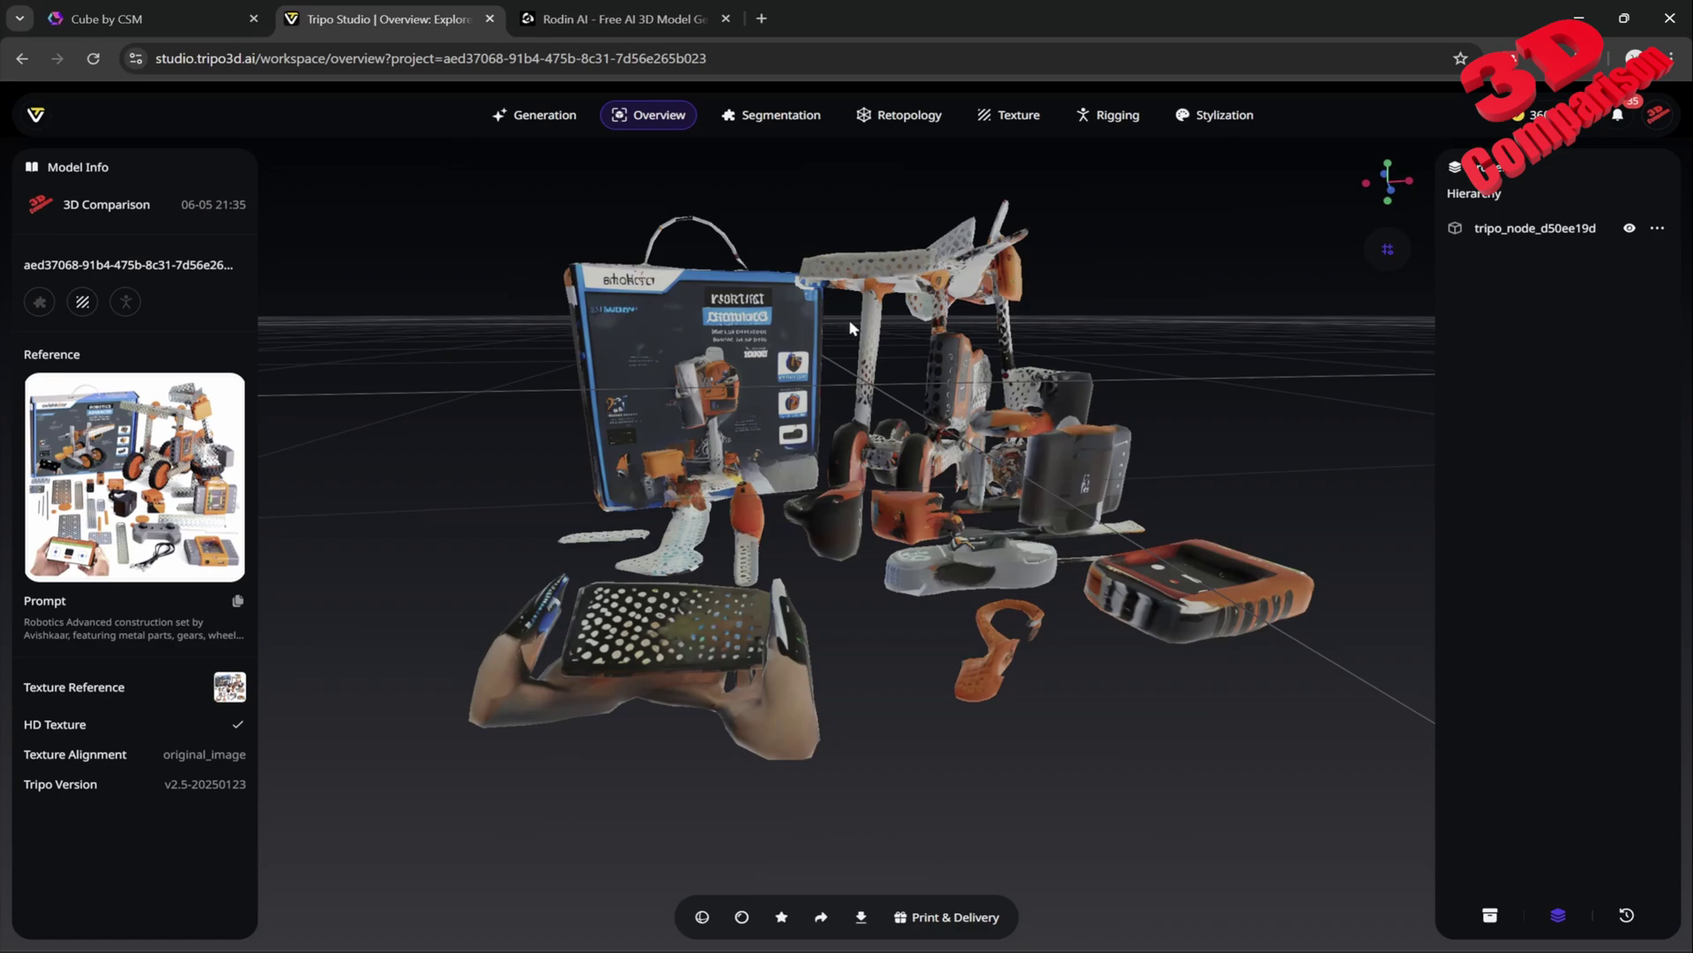
{"action": "left_click_drag", "start_coordinate": [861, 543], "coordinate": [884, 632]}
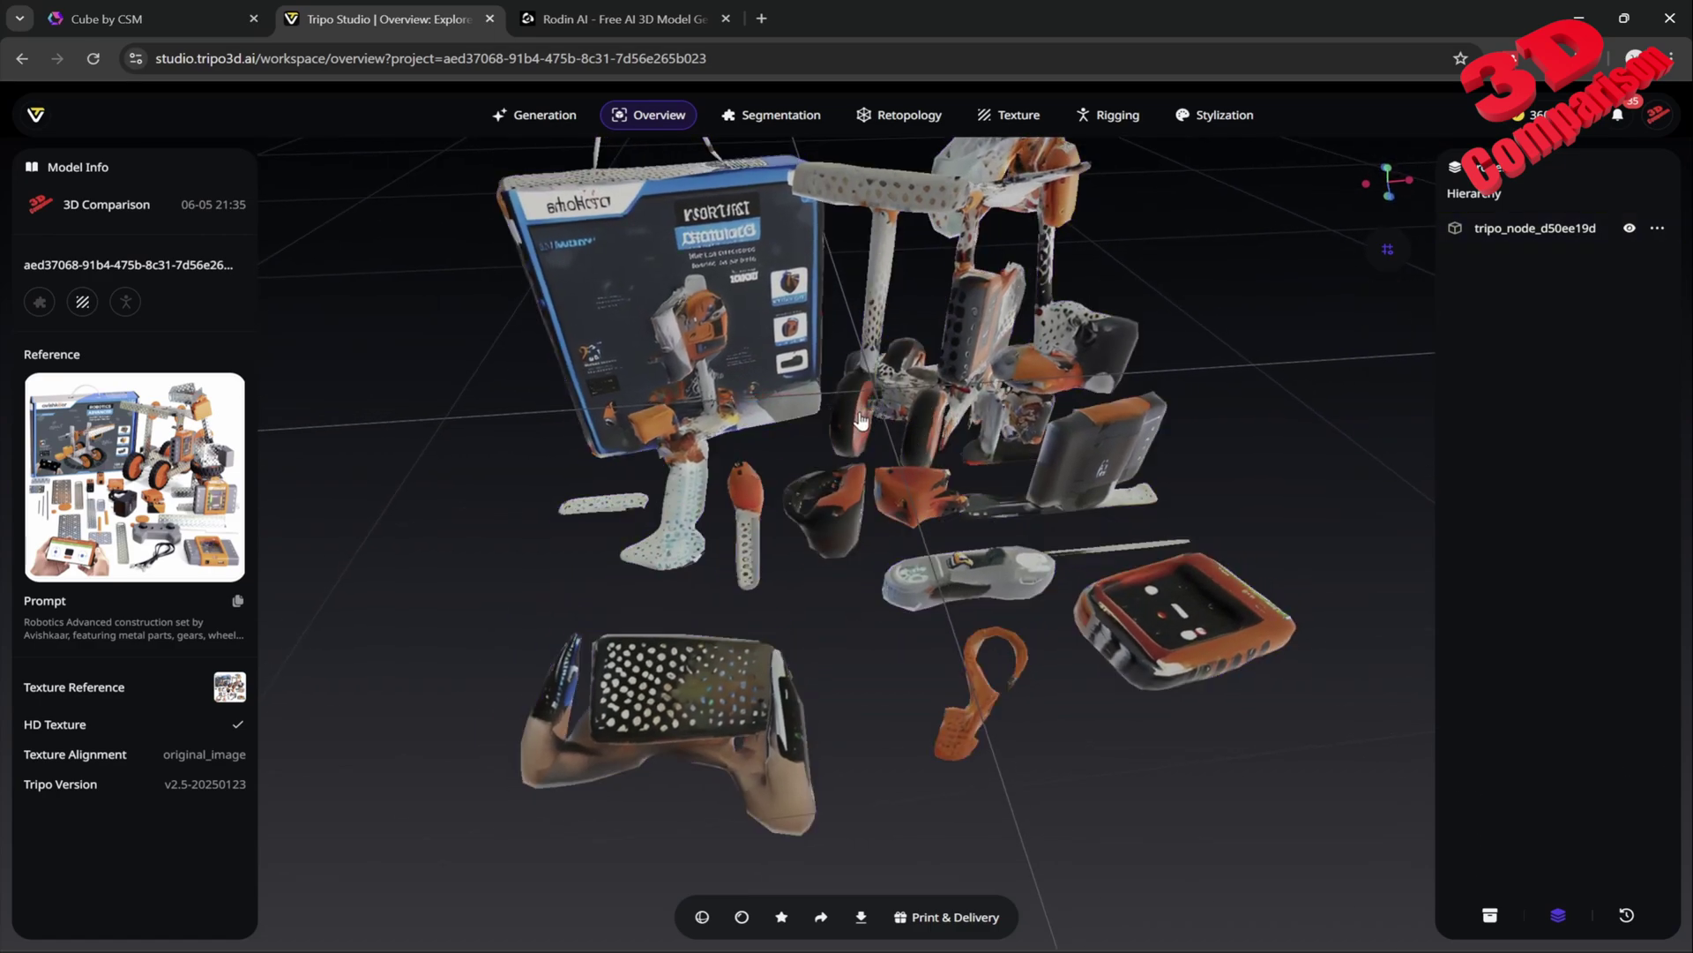
{"action": "left_click_drag", "start_coordinate": [1355, 535], "coordinate": [1245, 536]}
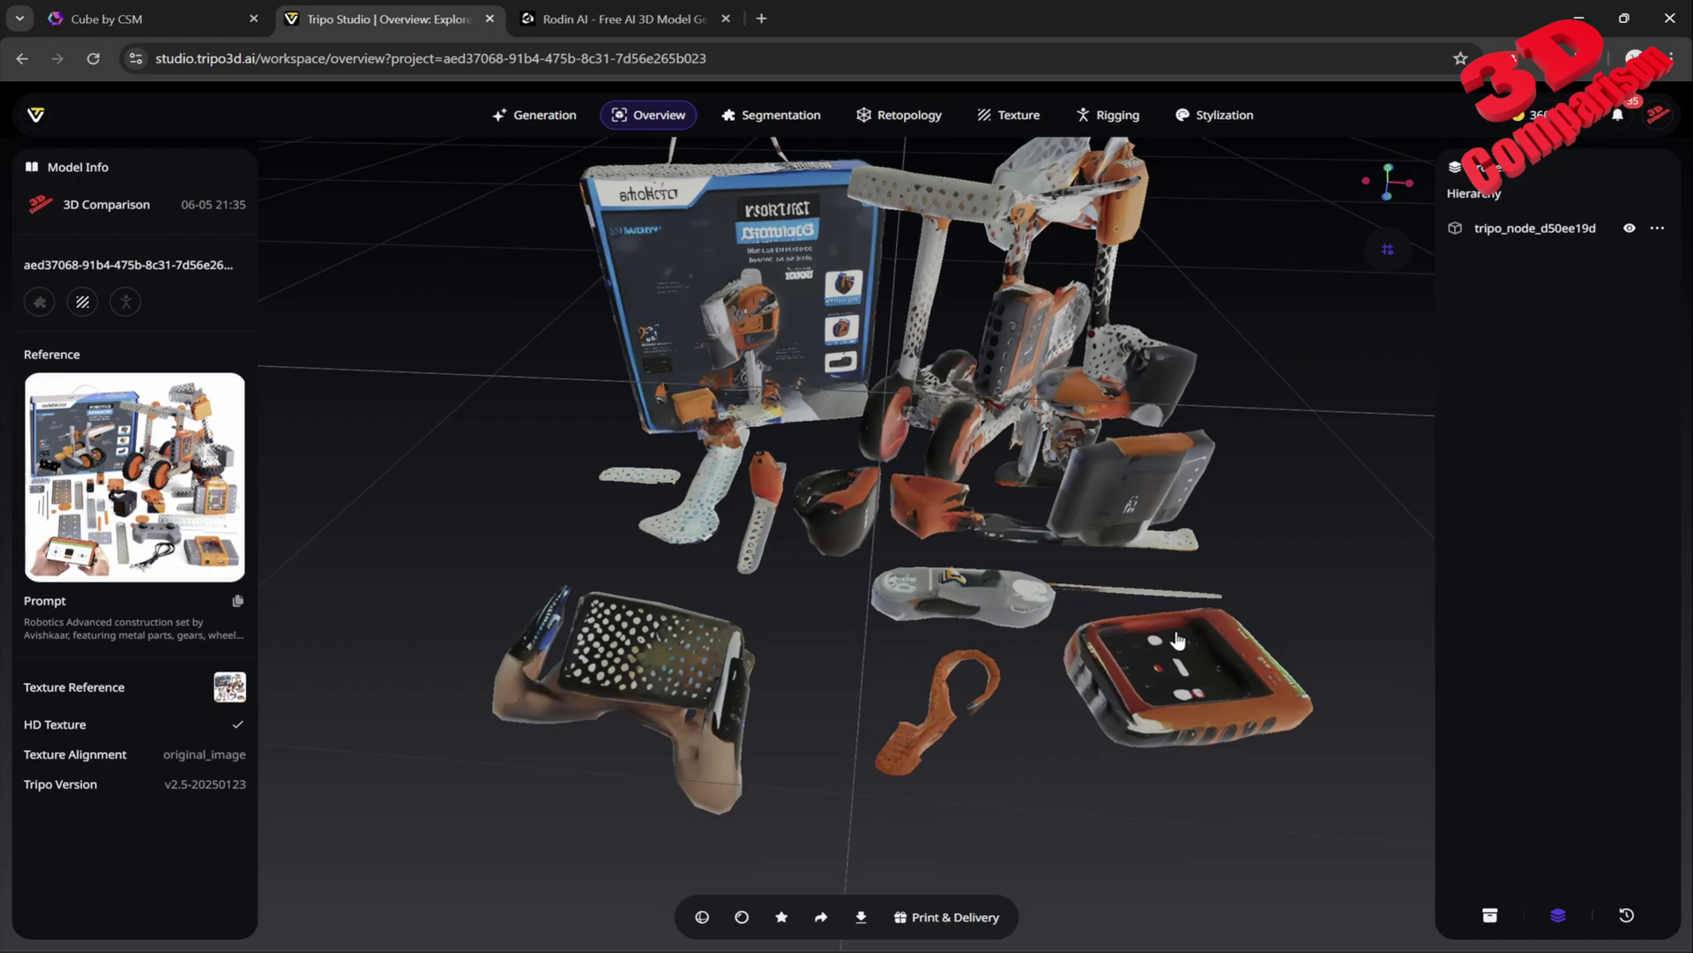
{"action": "left_click_drag", "start_coordinate": [1190, 698], "coordinate": [1101, 806]}
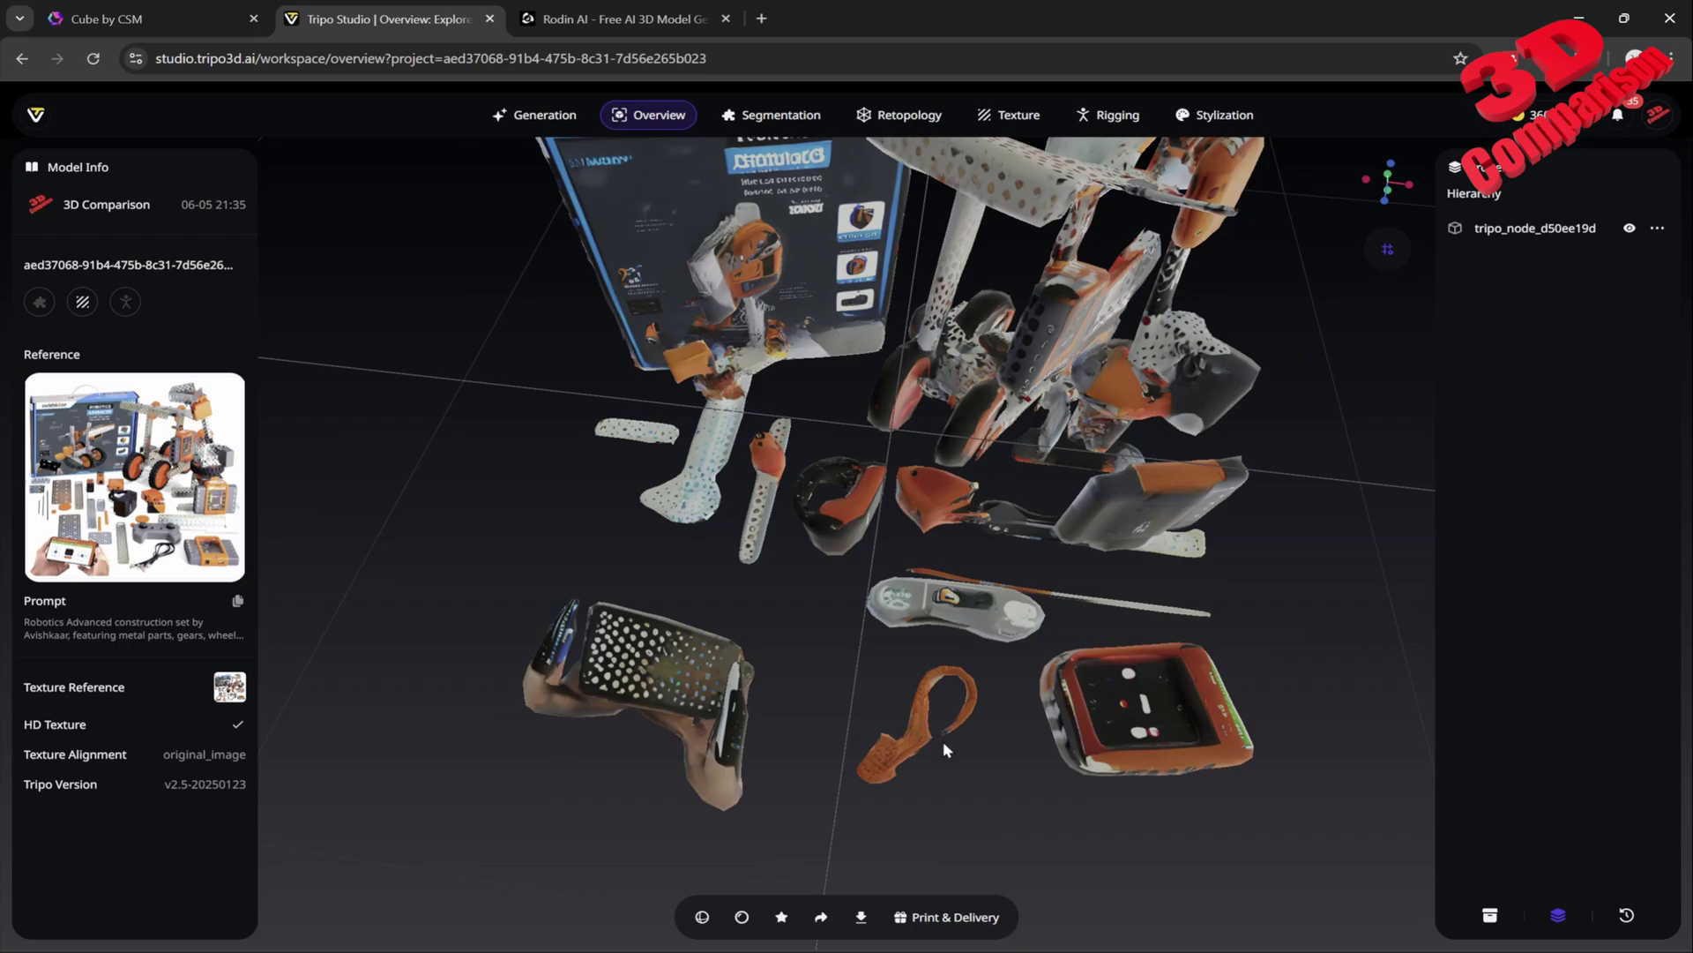
{"action": "left_click_drag", "start_coordinate": [959, 775], "coordinate": [1017, 696]}
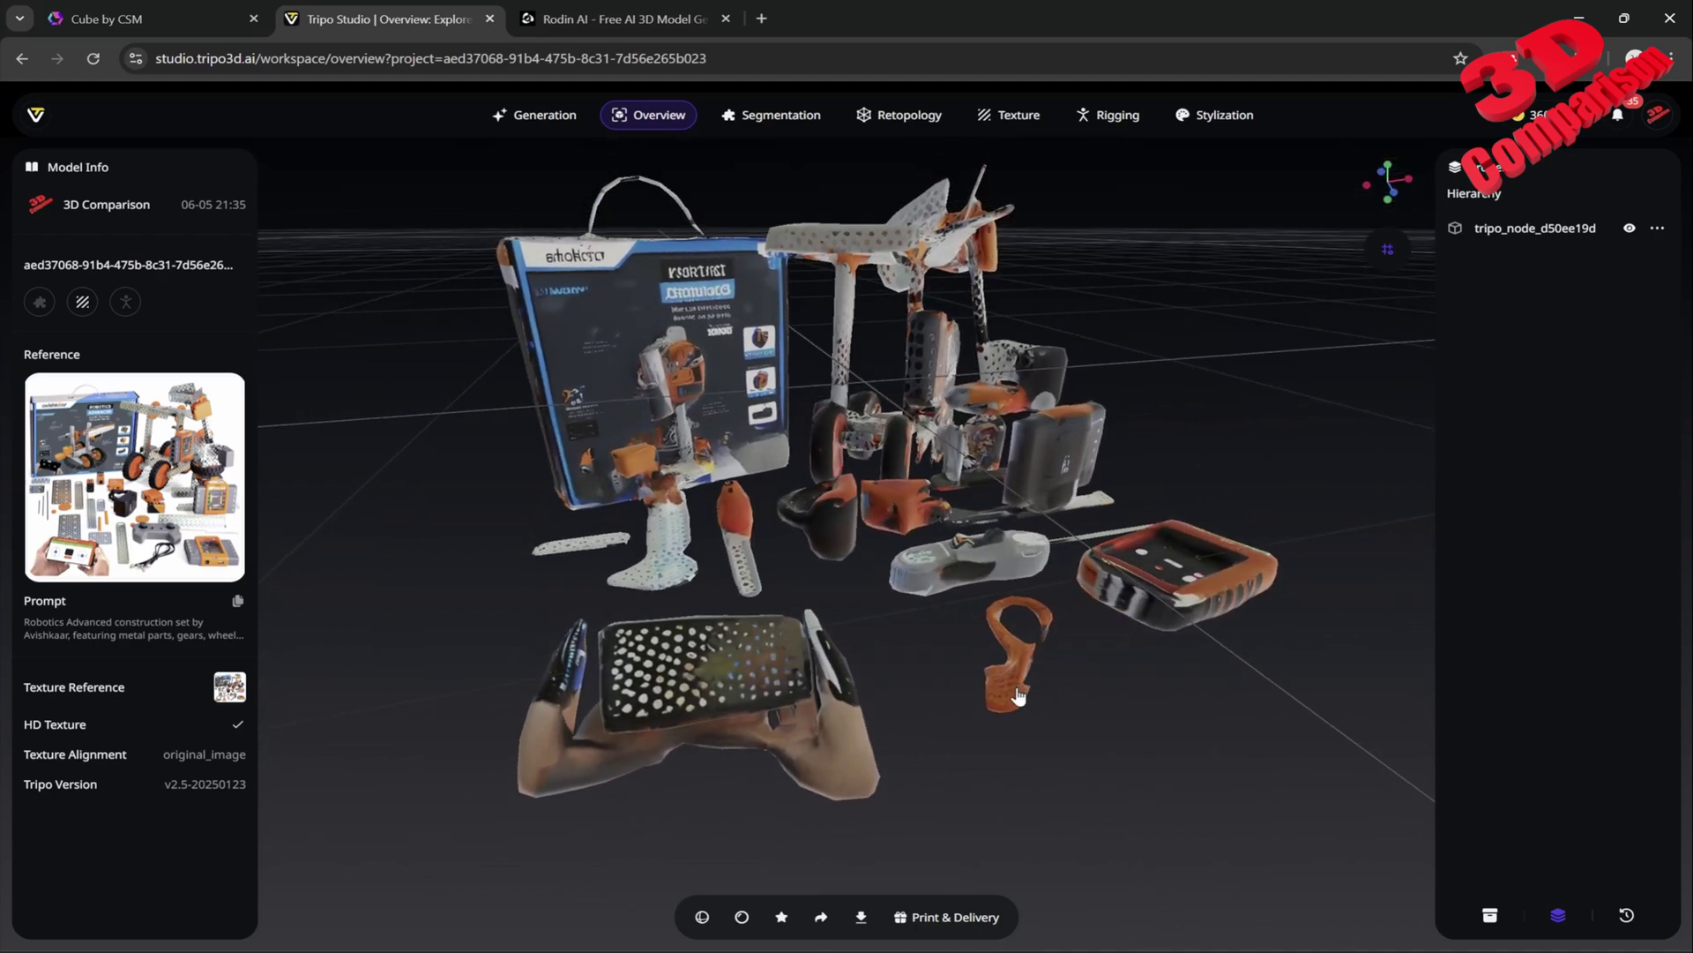
Step: Show the Tripo model in the Segmentation workspace and go back to Rodin to view its kit model from another angle
{"action": "left_click", "coordinate": [749, 119]}
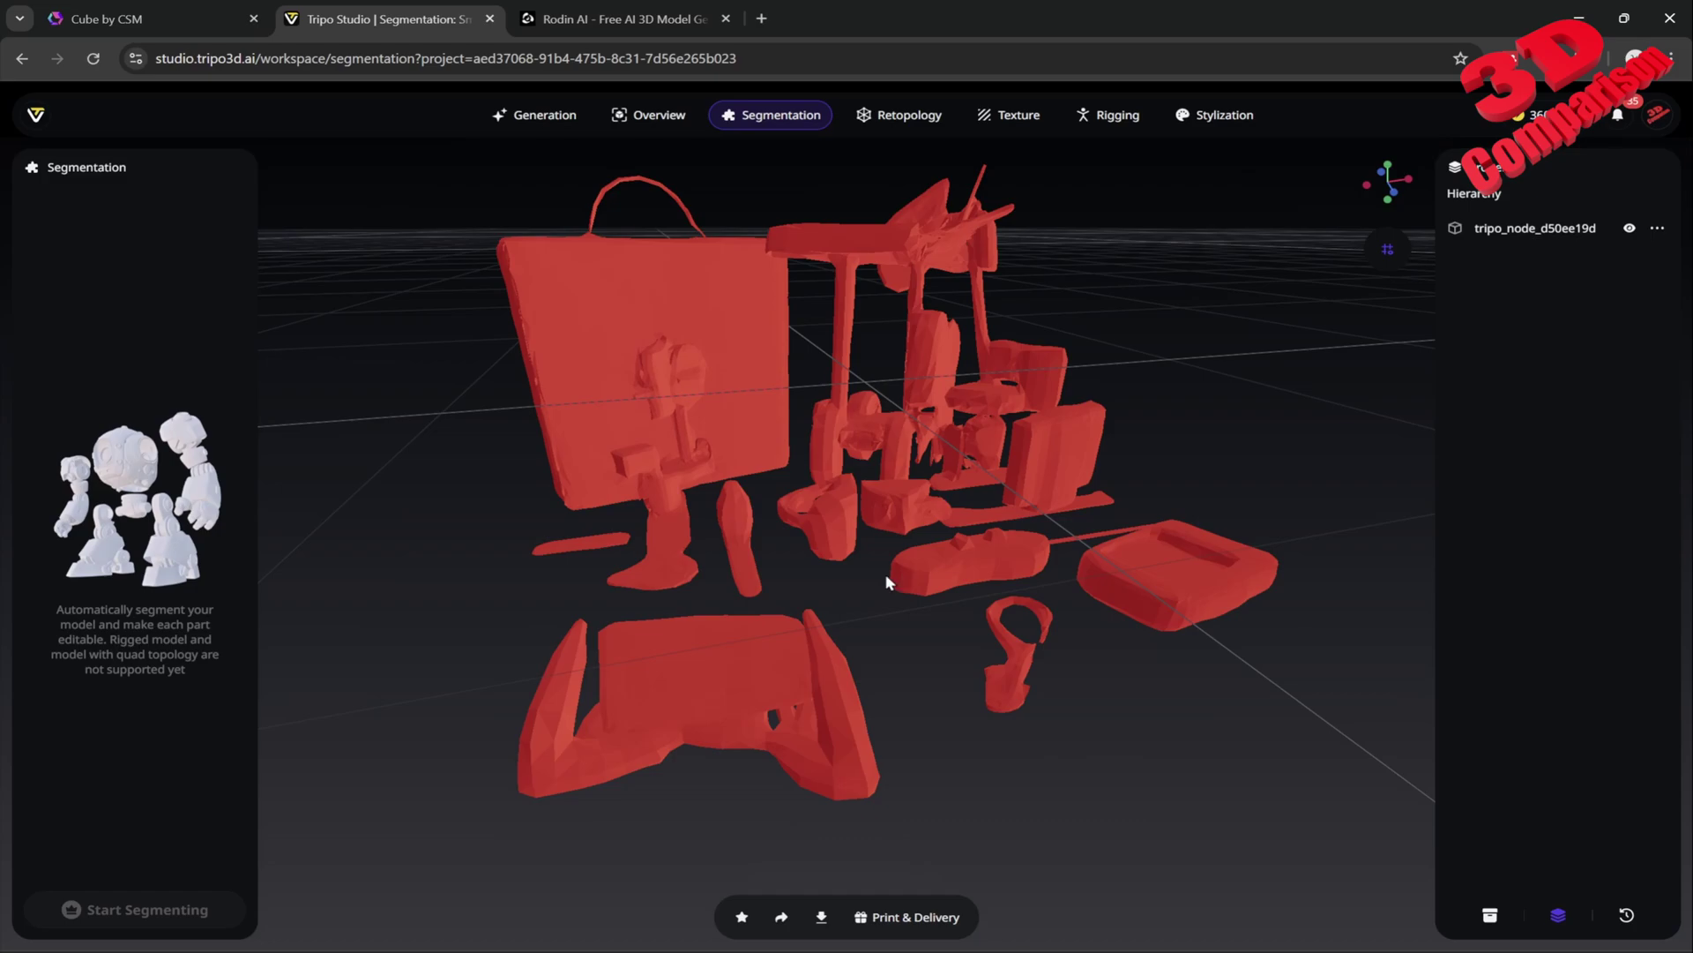
{"action": "key", "text": "ctrl+Tab"}
{"action": "left_click_drag", "start_coordinate": [832, 543], "coordinate": [873, 617]}
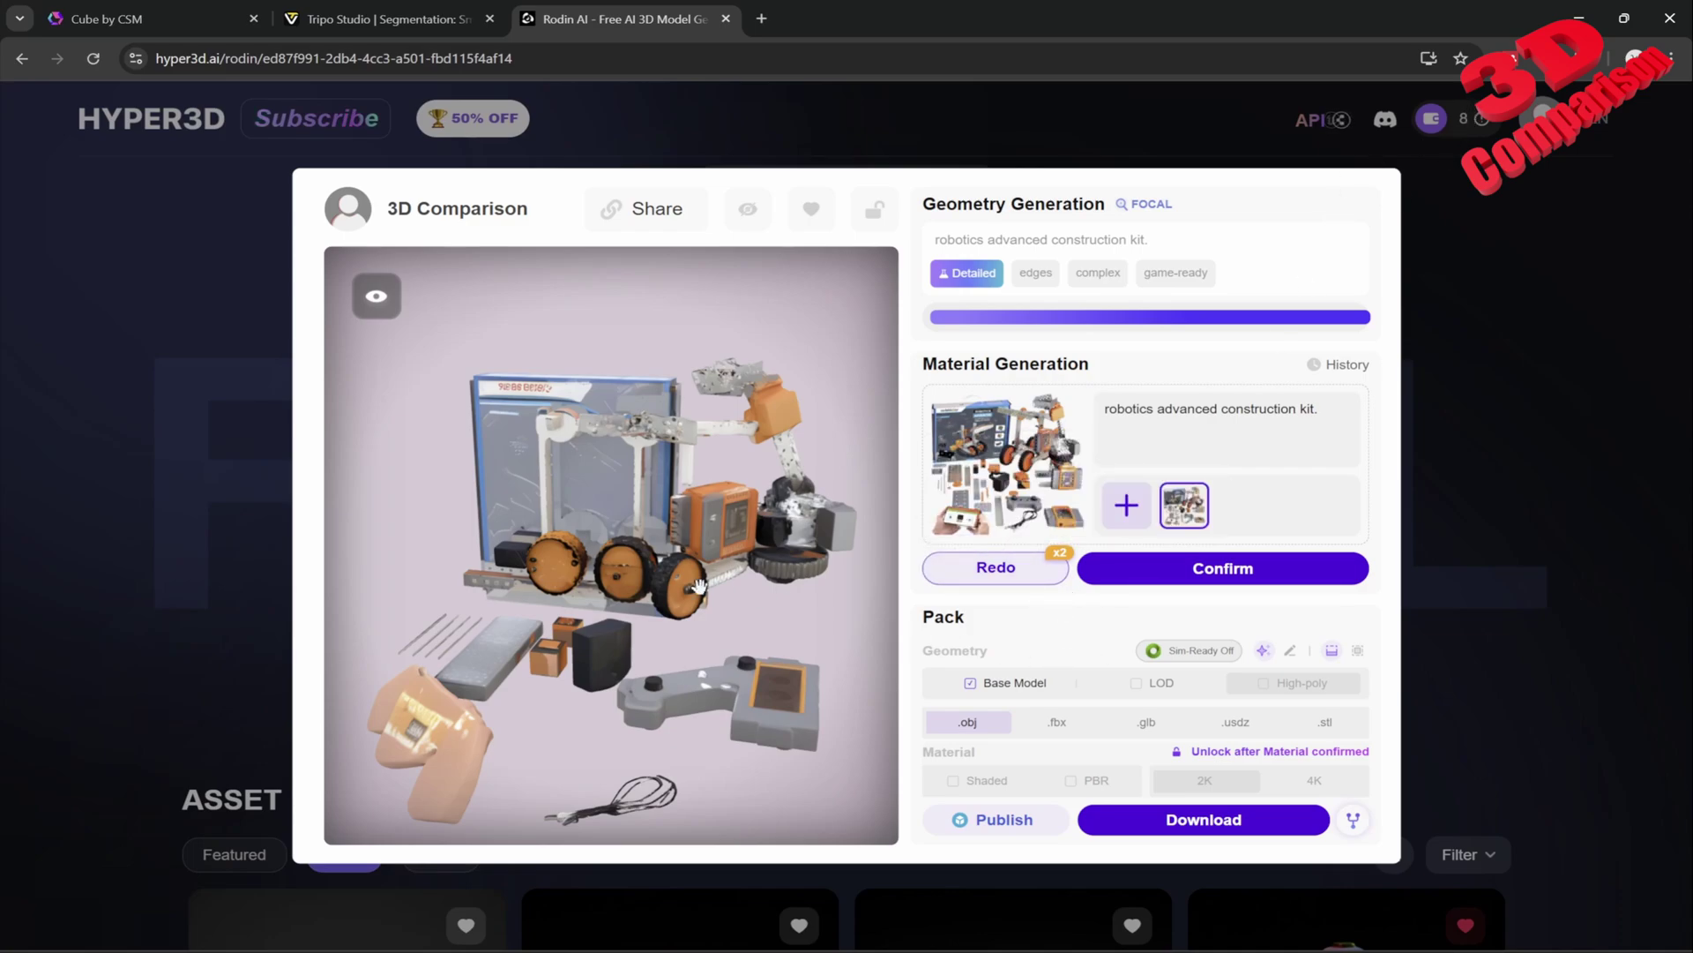
{"action": "left_click_drag", "start_coordinate": [503, 551], "coordinate": [647, 554]}
Step: Switch to Cube by CSM and browse yesterday's separately generated kit parts down to their two source images
{"action": "left_click", "coordinate": [133, 18]}
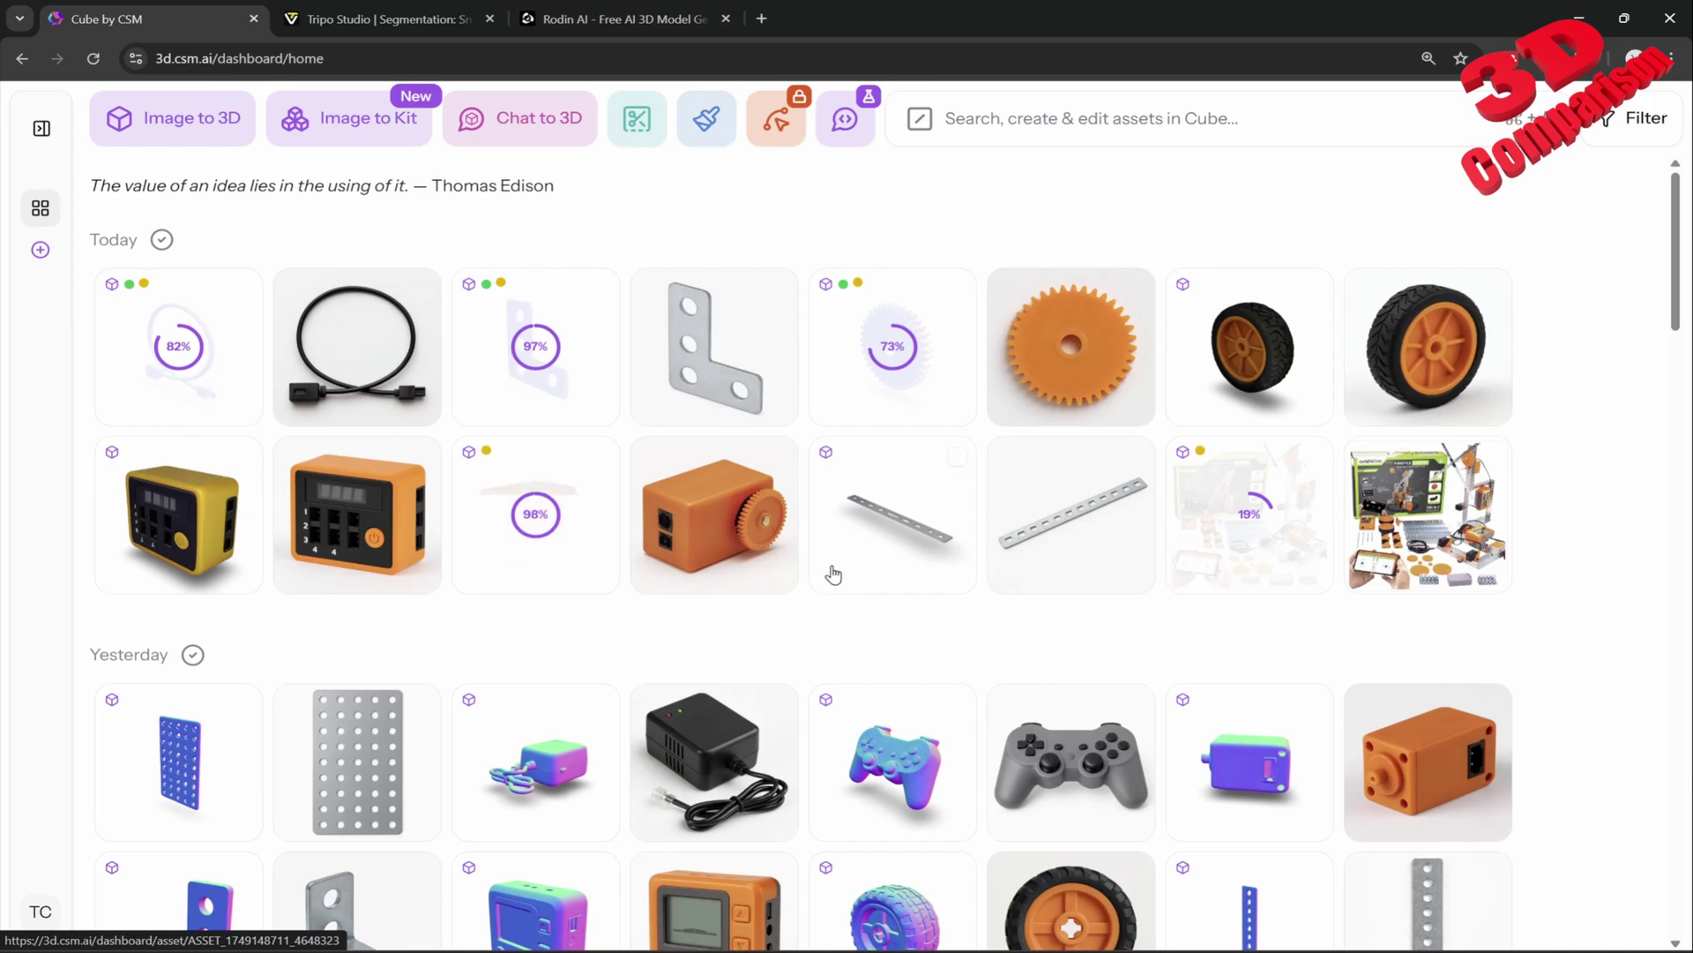
{"action": "scroll", "coordinate": [851, 602], "scroll_direction": "down", "scroll_amount": 5}
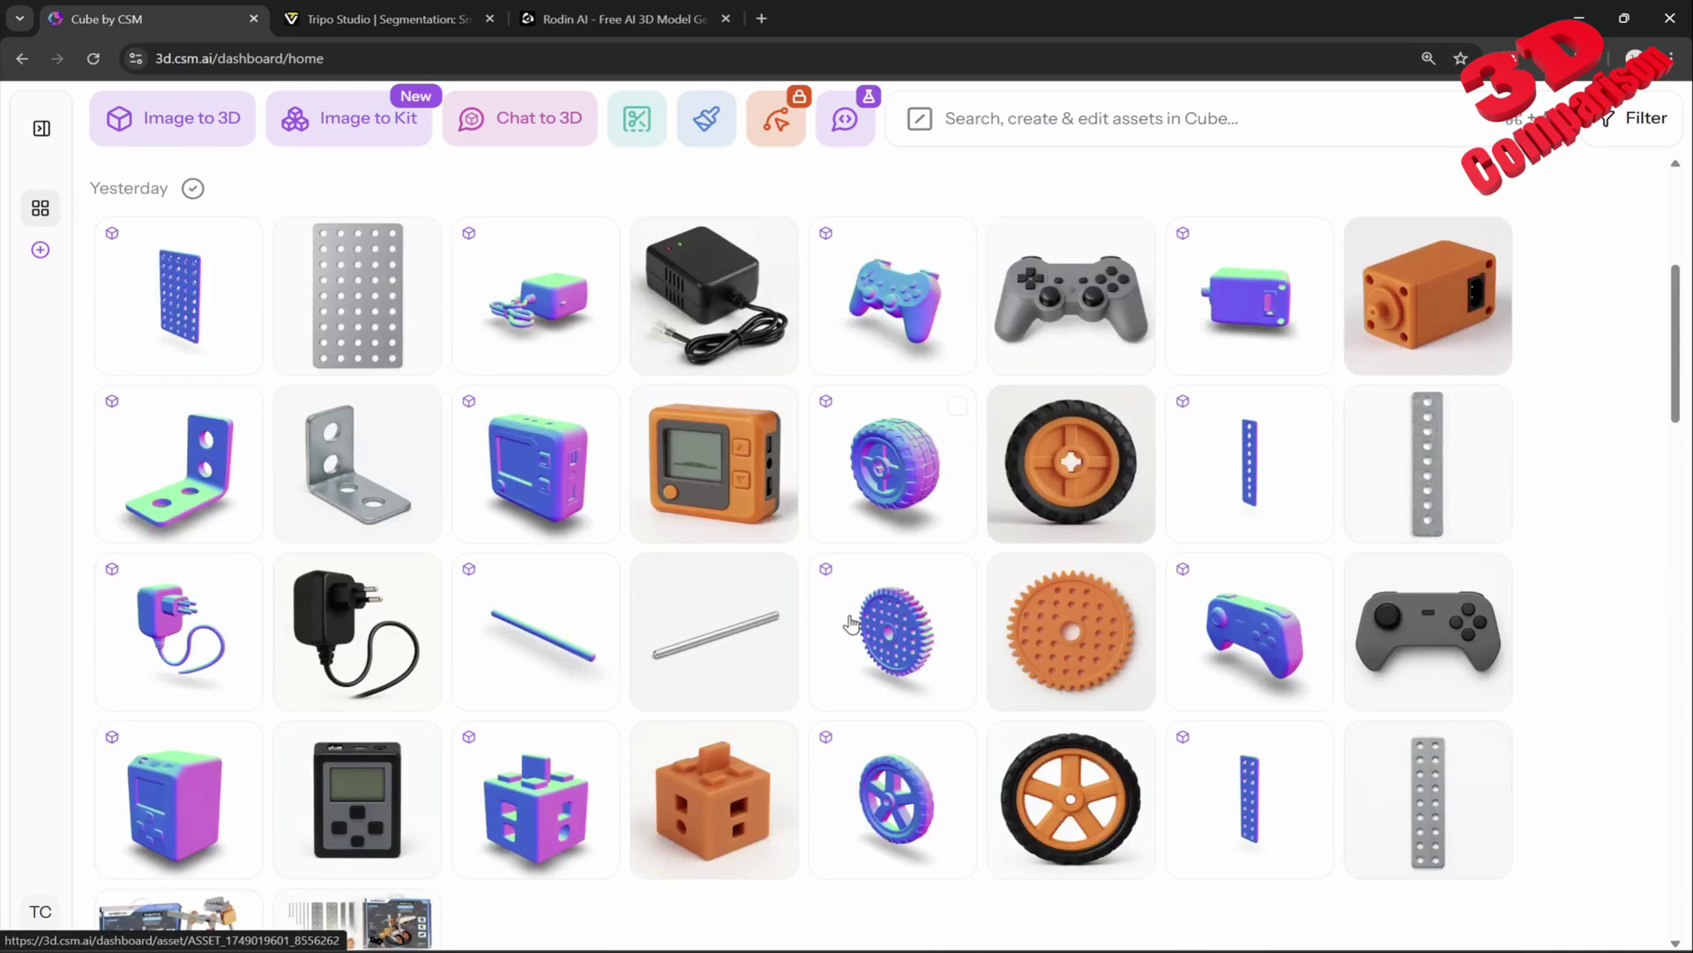
{"action": "scroll", "coordinate": [851, 623], "scroll_direction": "down", "scroll_amount": 3}
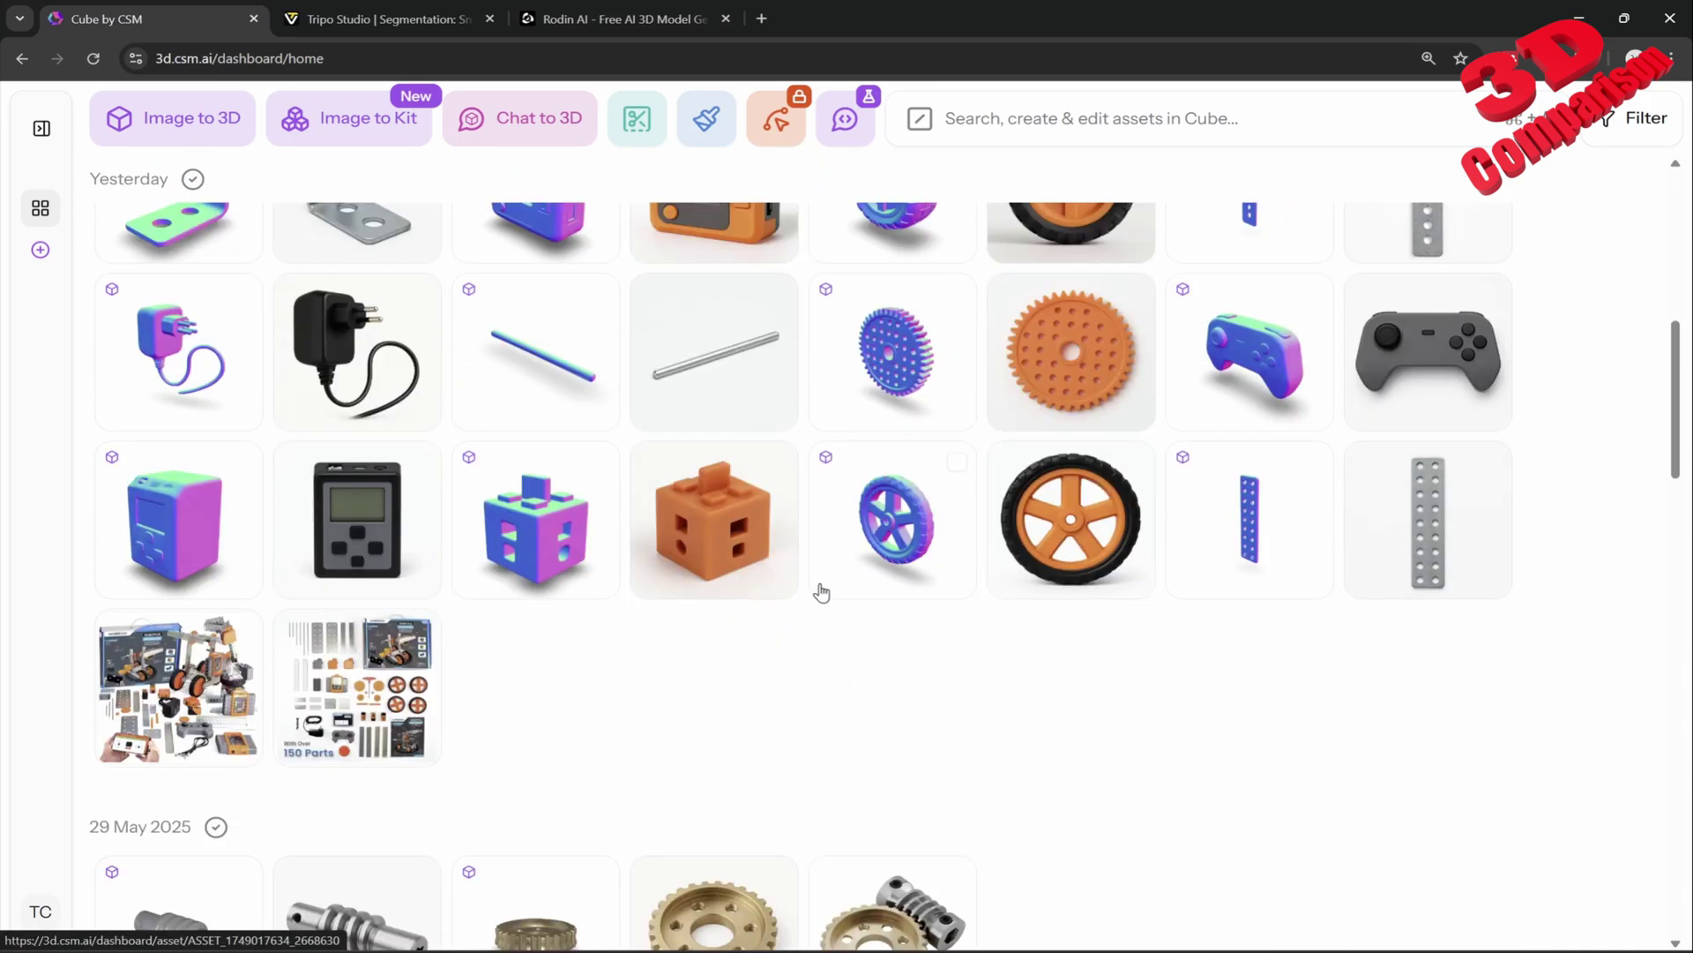
{"action": "scroll", "coordinate": [821, 592], "scroll_direction": "up", "scroll_amount": 1}
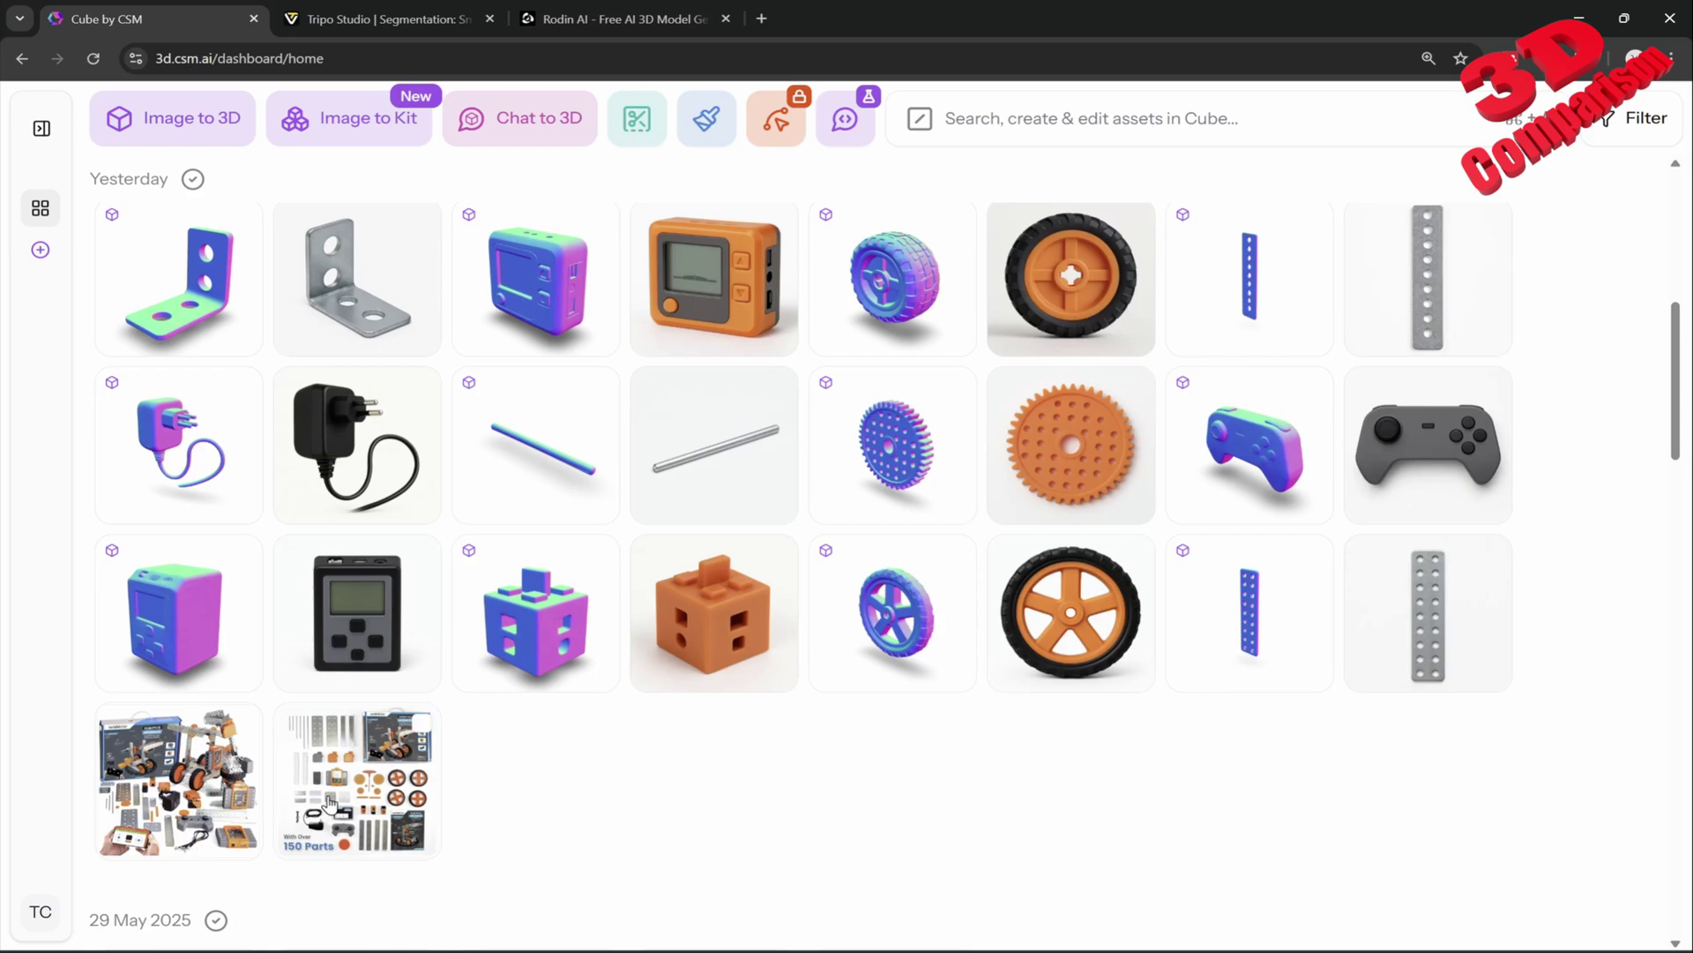
Step: Open Screenshot 2025-06-04 091205.png beside the Cube assets and compare it with Screenshot 2025-06-04 091210.png
{"action": "left_click", "coordinate": [920, 942]}
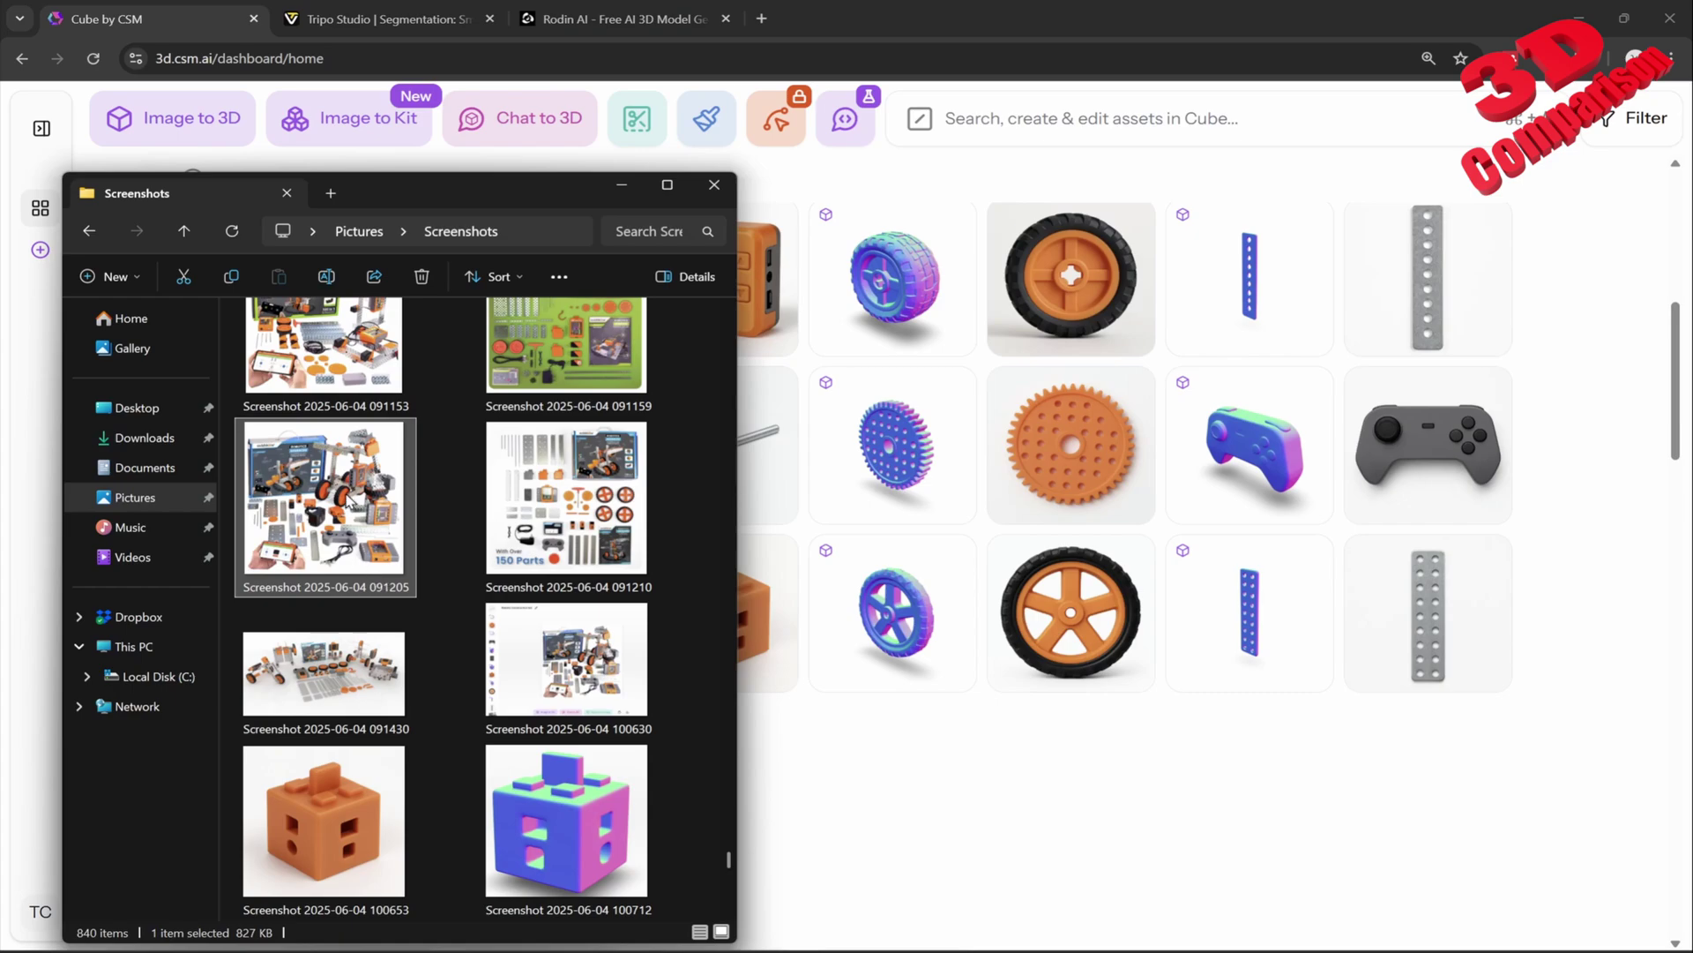
{"action": "double_click", "coordinate": [348, 501]}
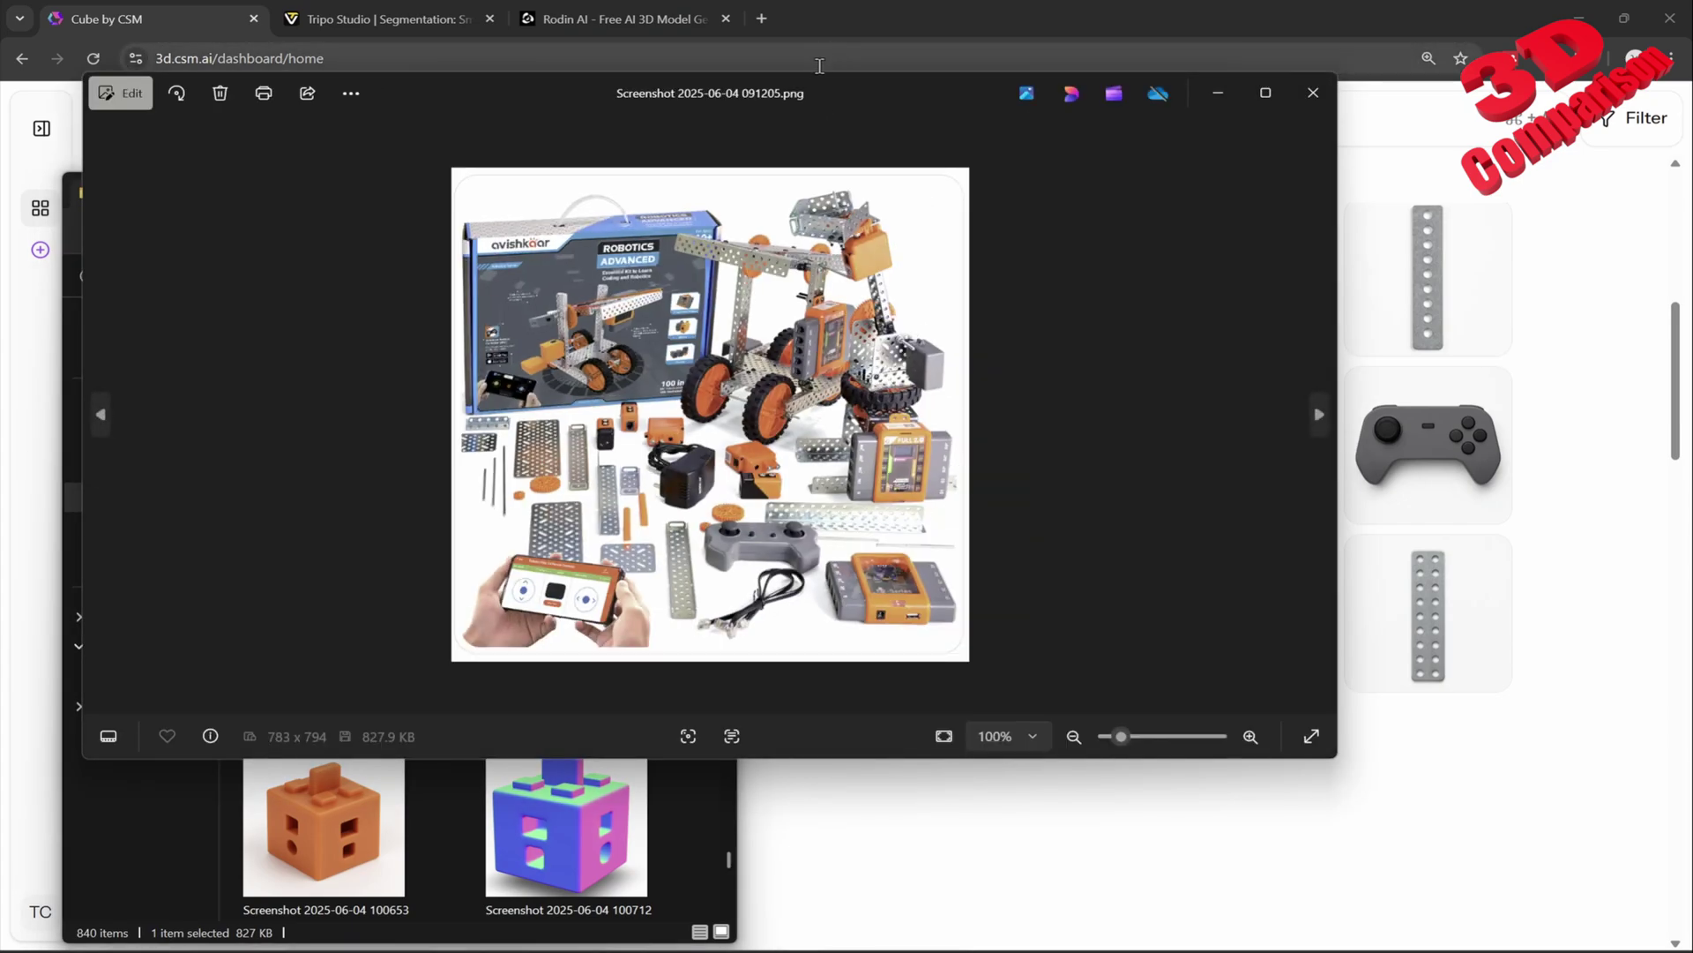
{"action": "left_click_drag", "start_coordinate": [825, 80], "coordinate": [1193, 145]}
{"action": "left_click", "coordinate": [408, 194]}
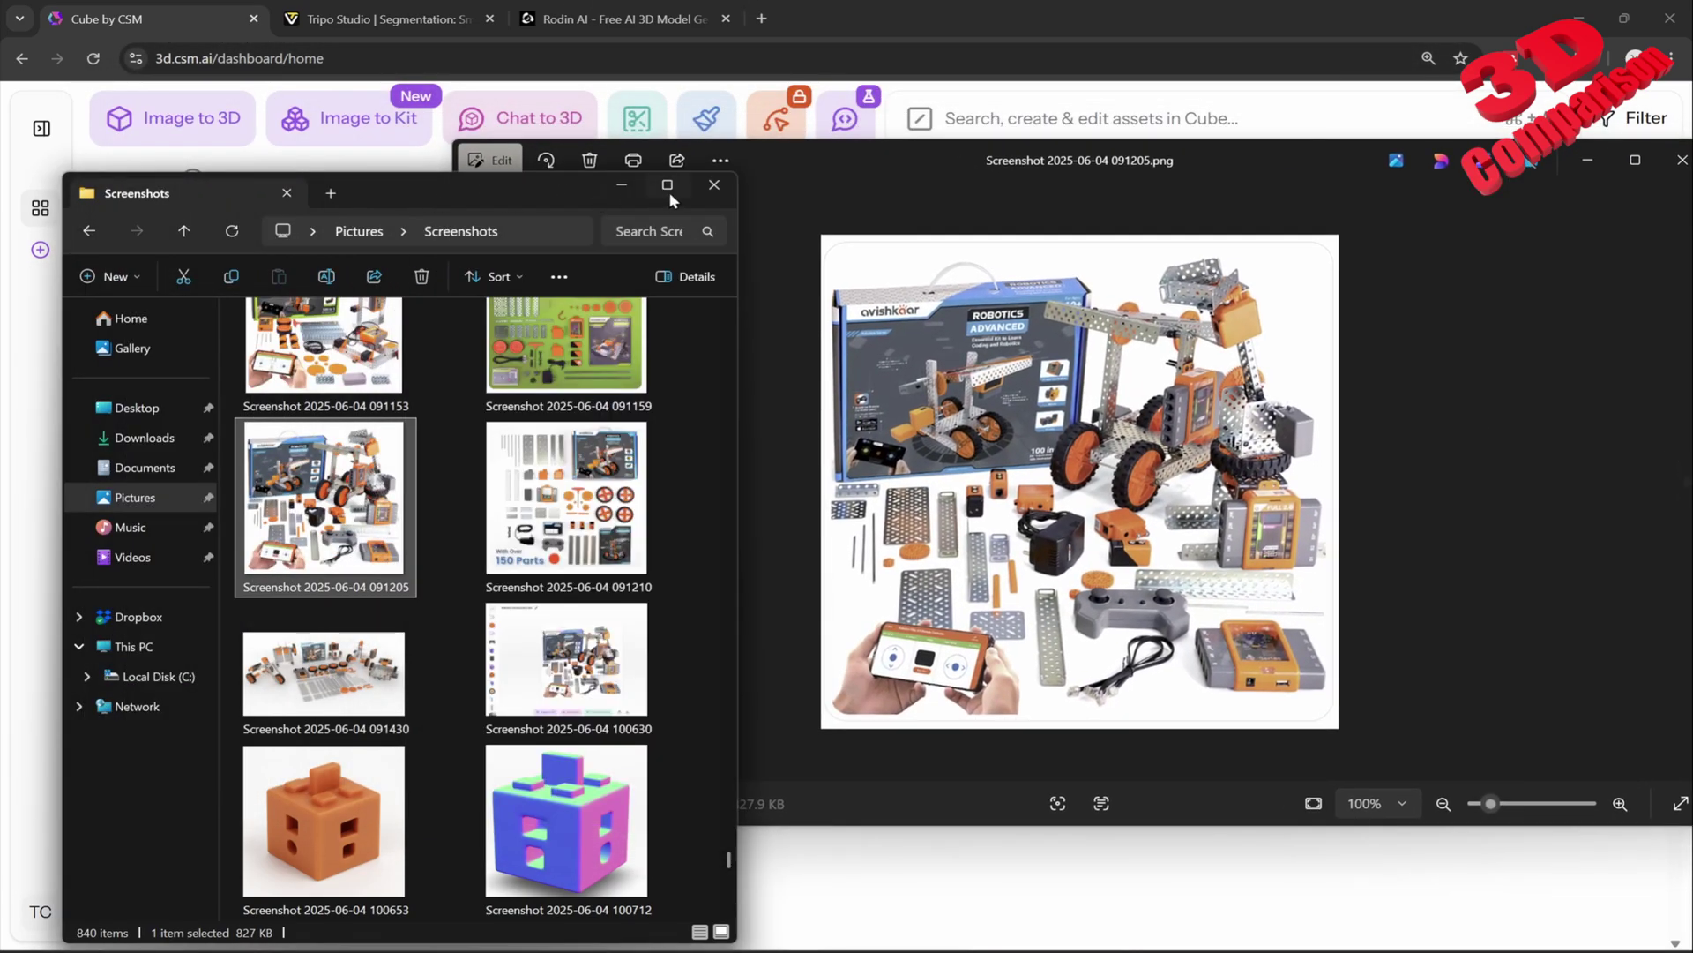
{"action": "left_click", "coordinate": [616, 187]}
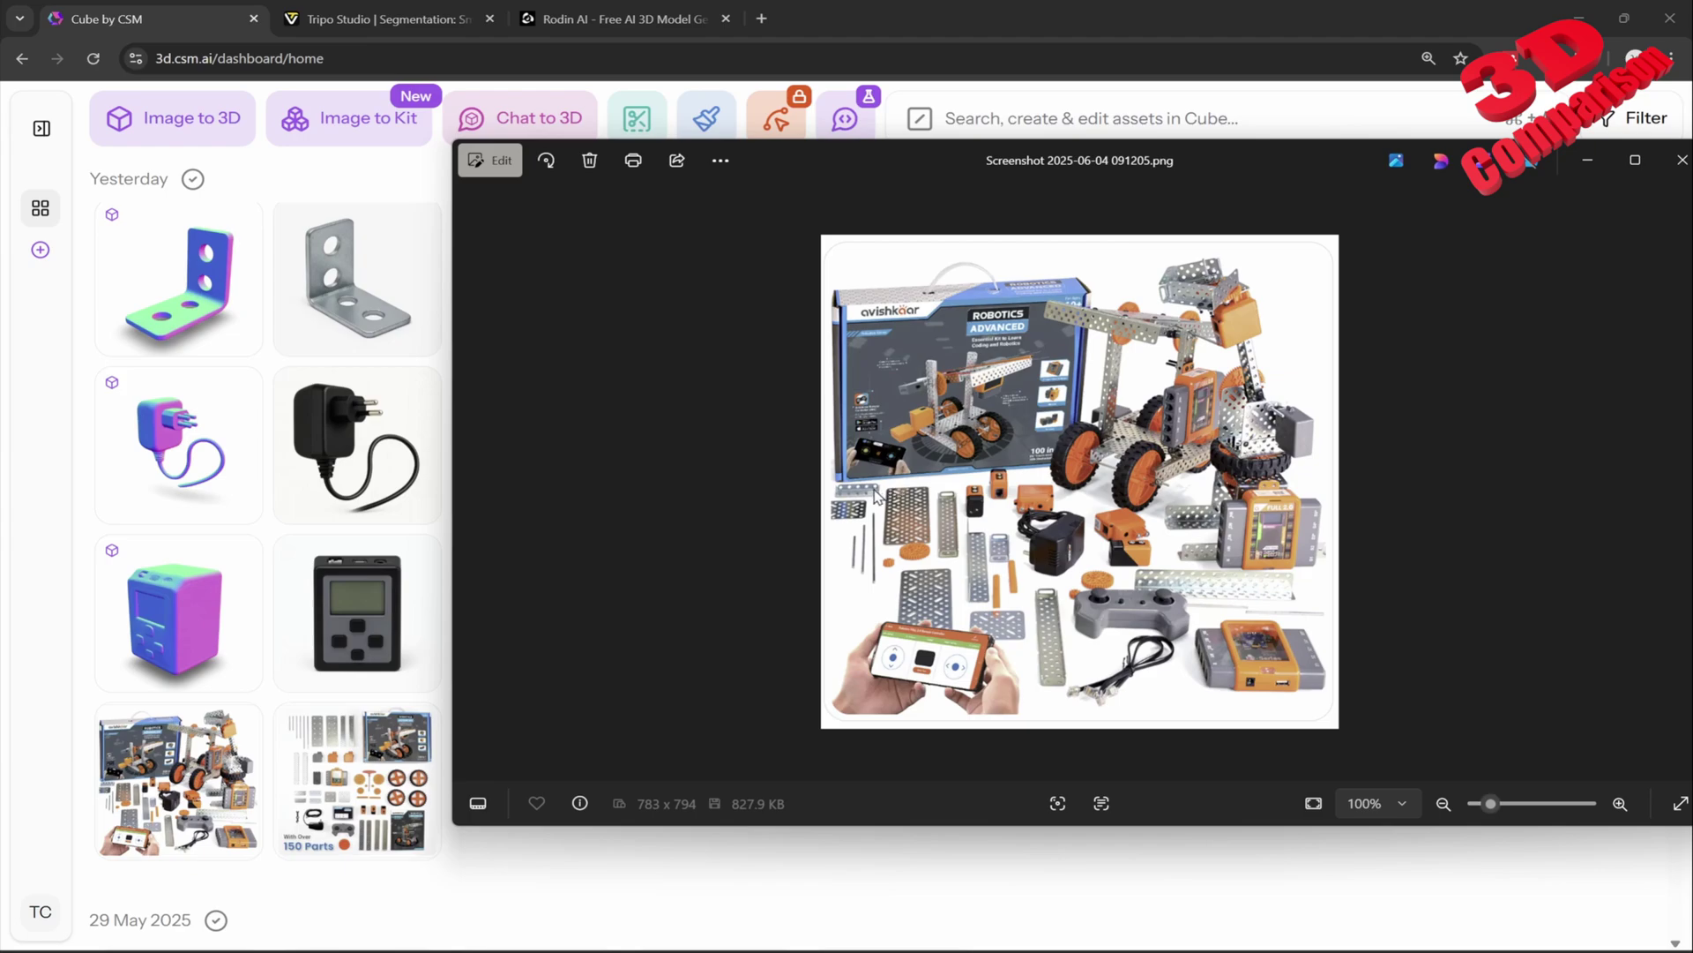
{"action": "key", "text": "Right"}
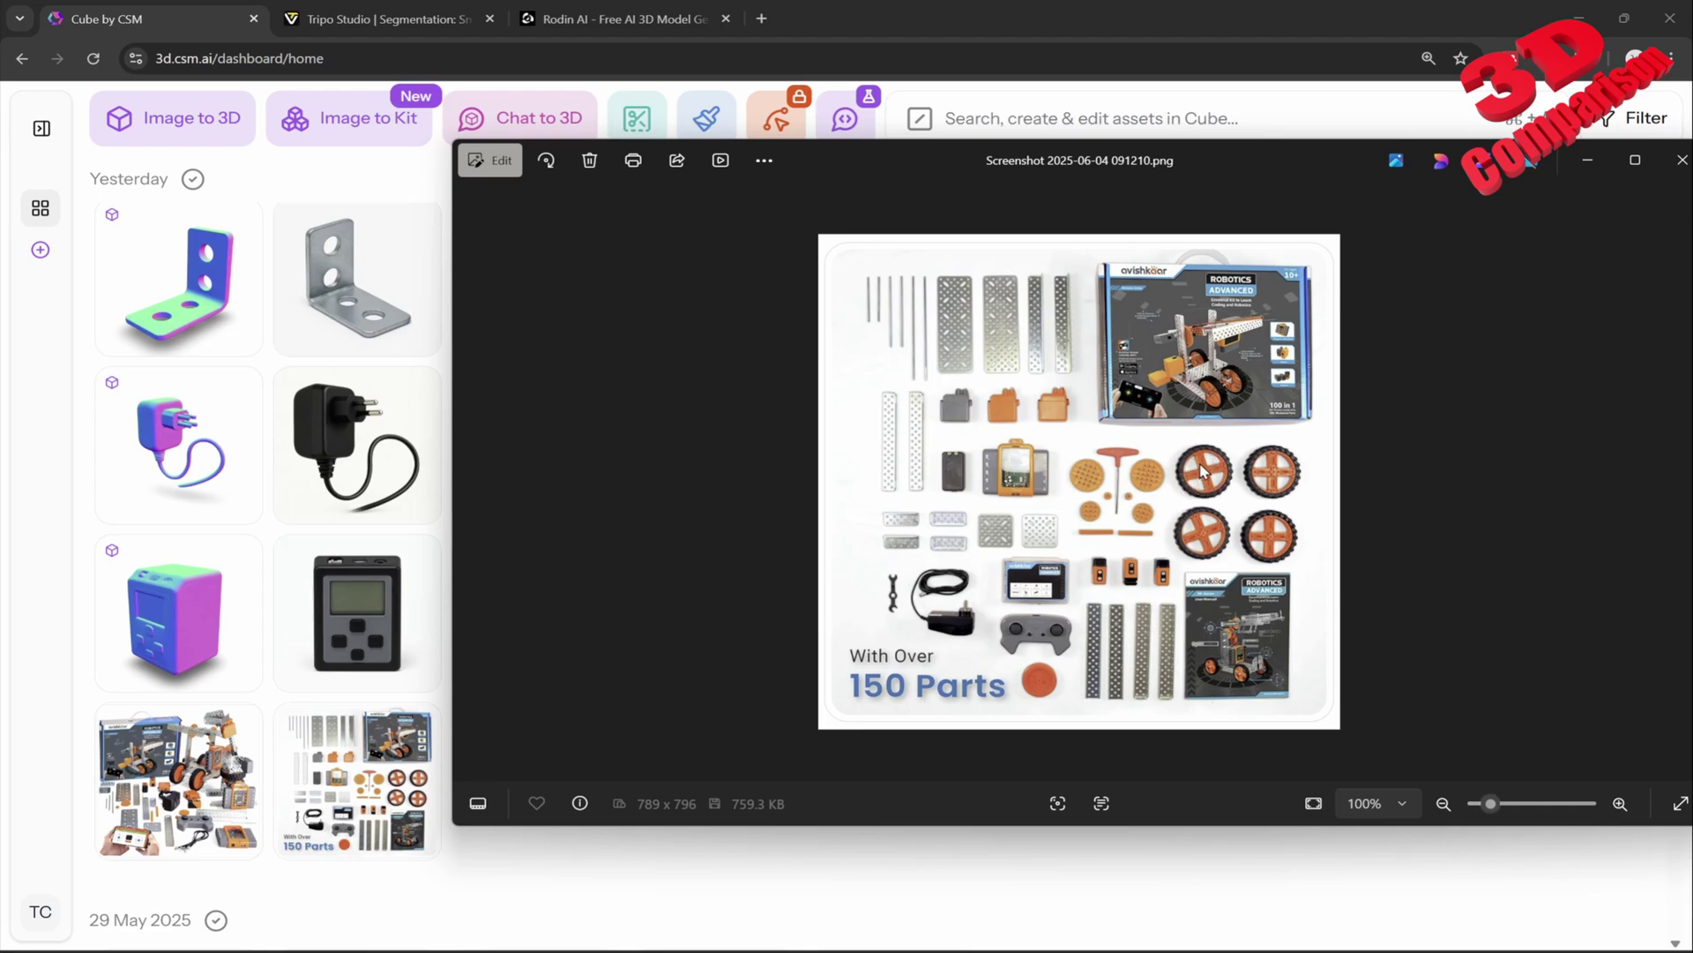
{"action": "key", "text": "Left"}
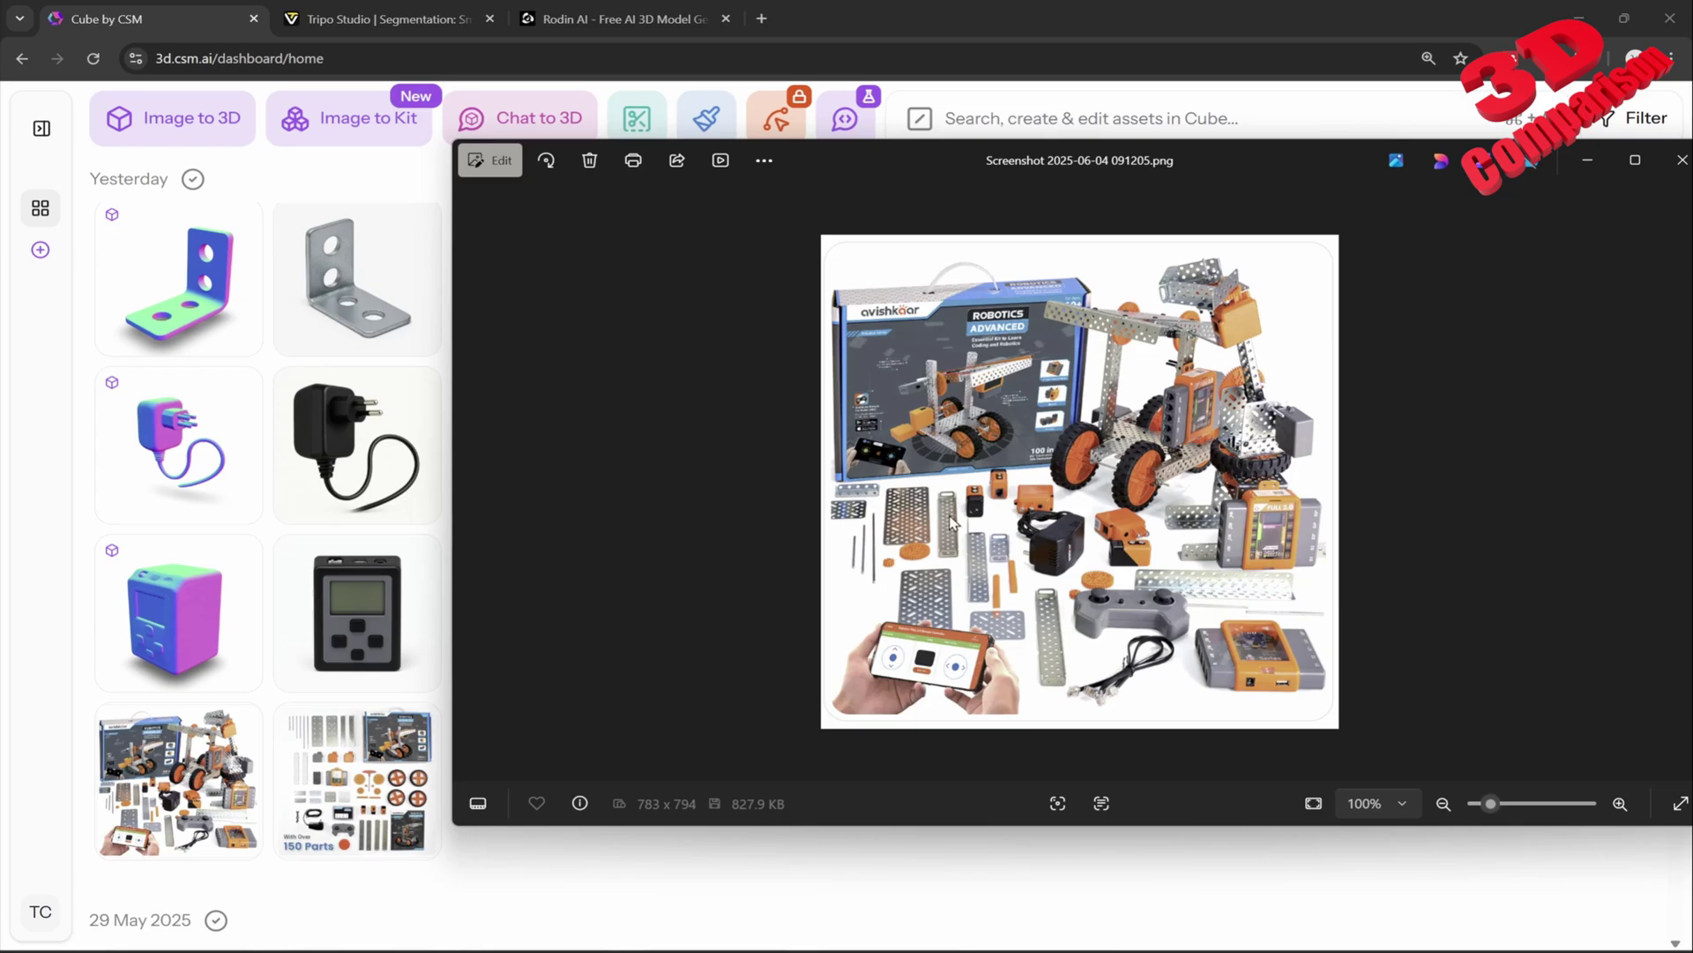
Step: Return to the Cube dashboard and browse back up to today's generated assets
{"action": "left_click", "coordinate": [962, 871]}
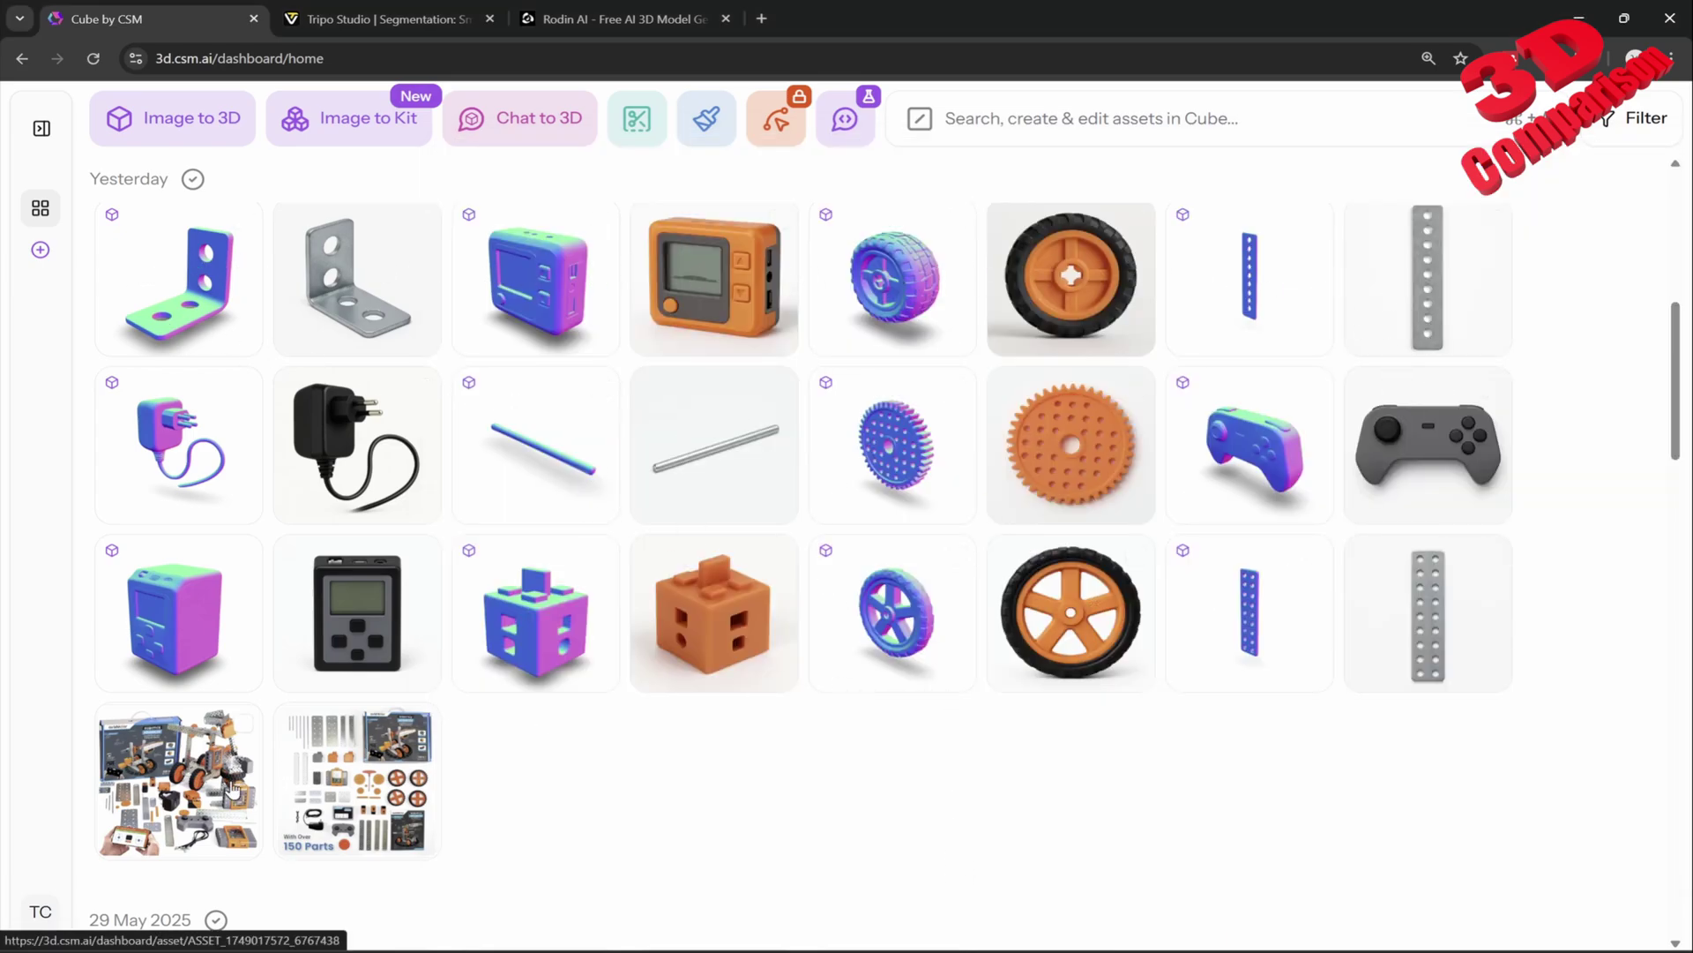
{"action": "scroll", "coordinate": [716, 577], "scroll_direction": "up", "scroll_amount": 3}
{"action": "scroll", "coordinate": [716, 578], "scroll_direction": "up", "scroll_amount": 2}
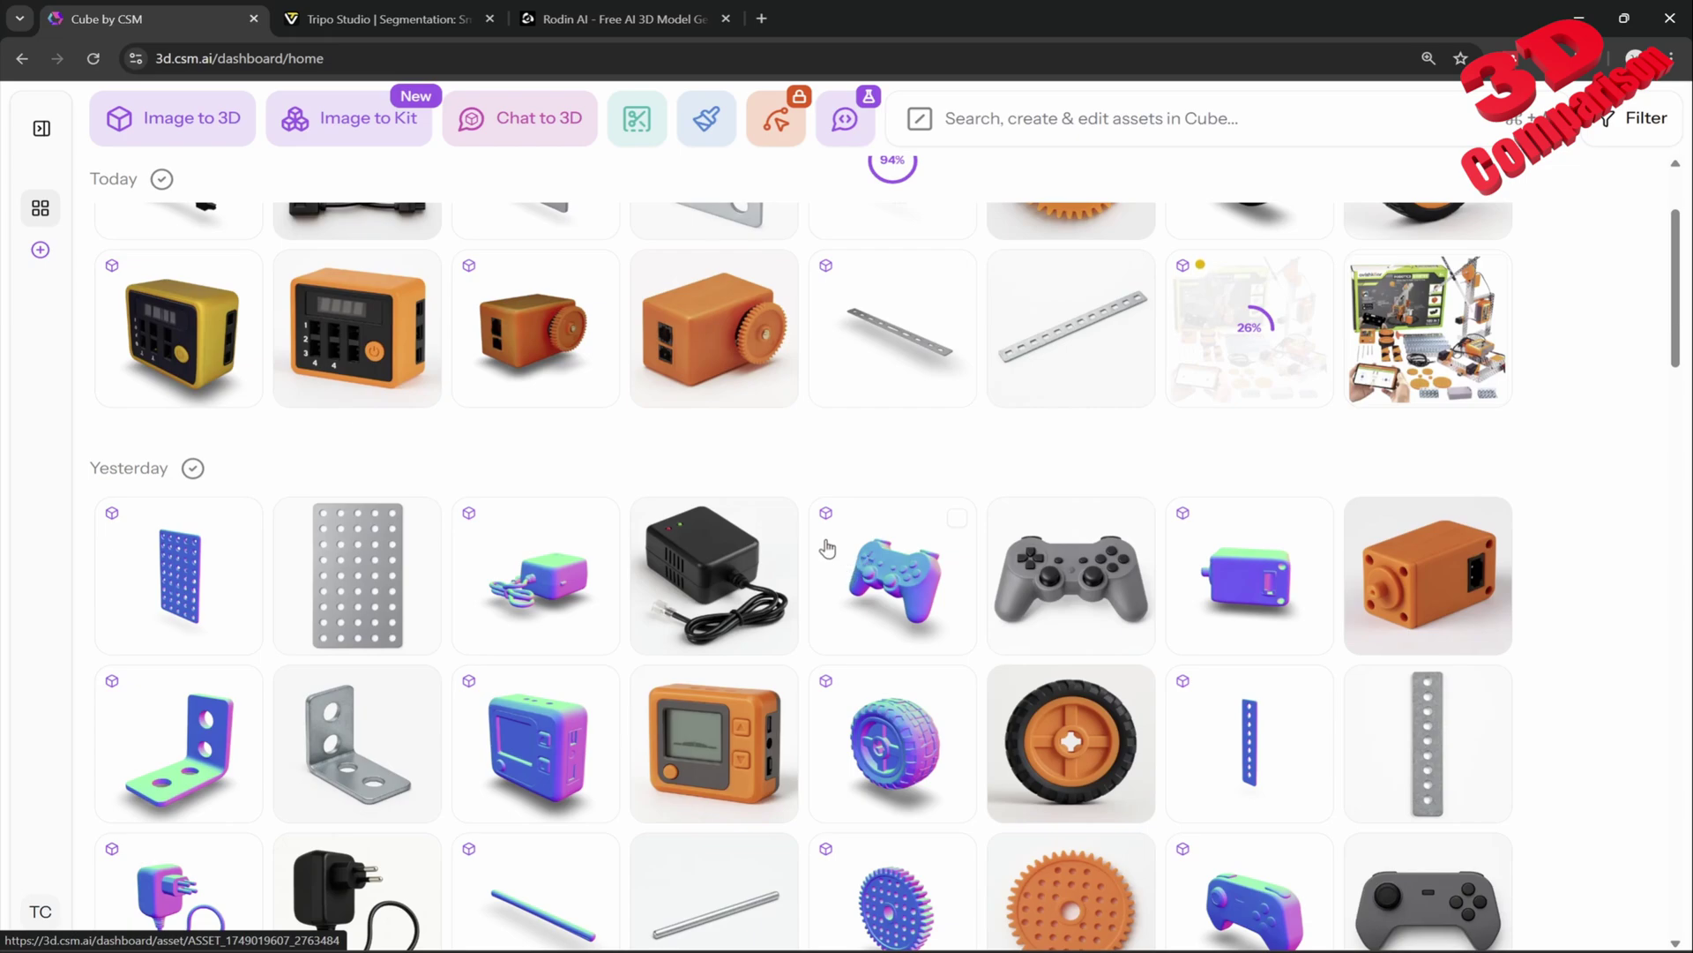
Step: Open today's Robotics Kit source image in Cube and compare it with the part_2 and part_4 images
{"action": "scroll", "coordinate": [829, 539], "scroll_direction": "up", "scroll_amount": 2}
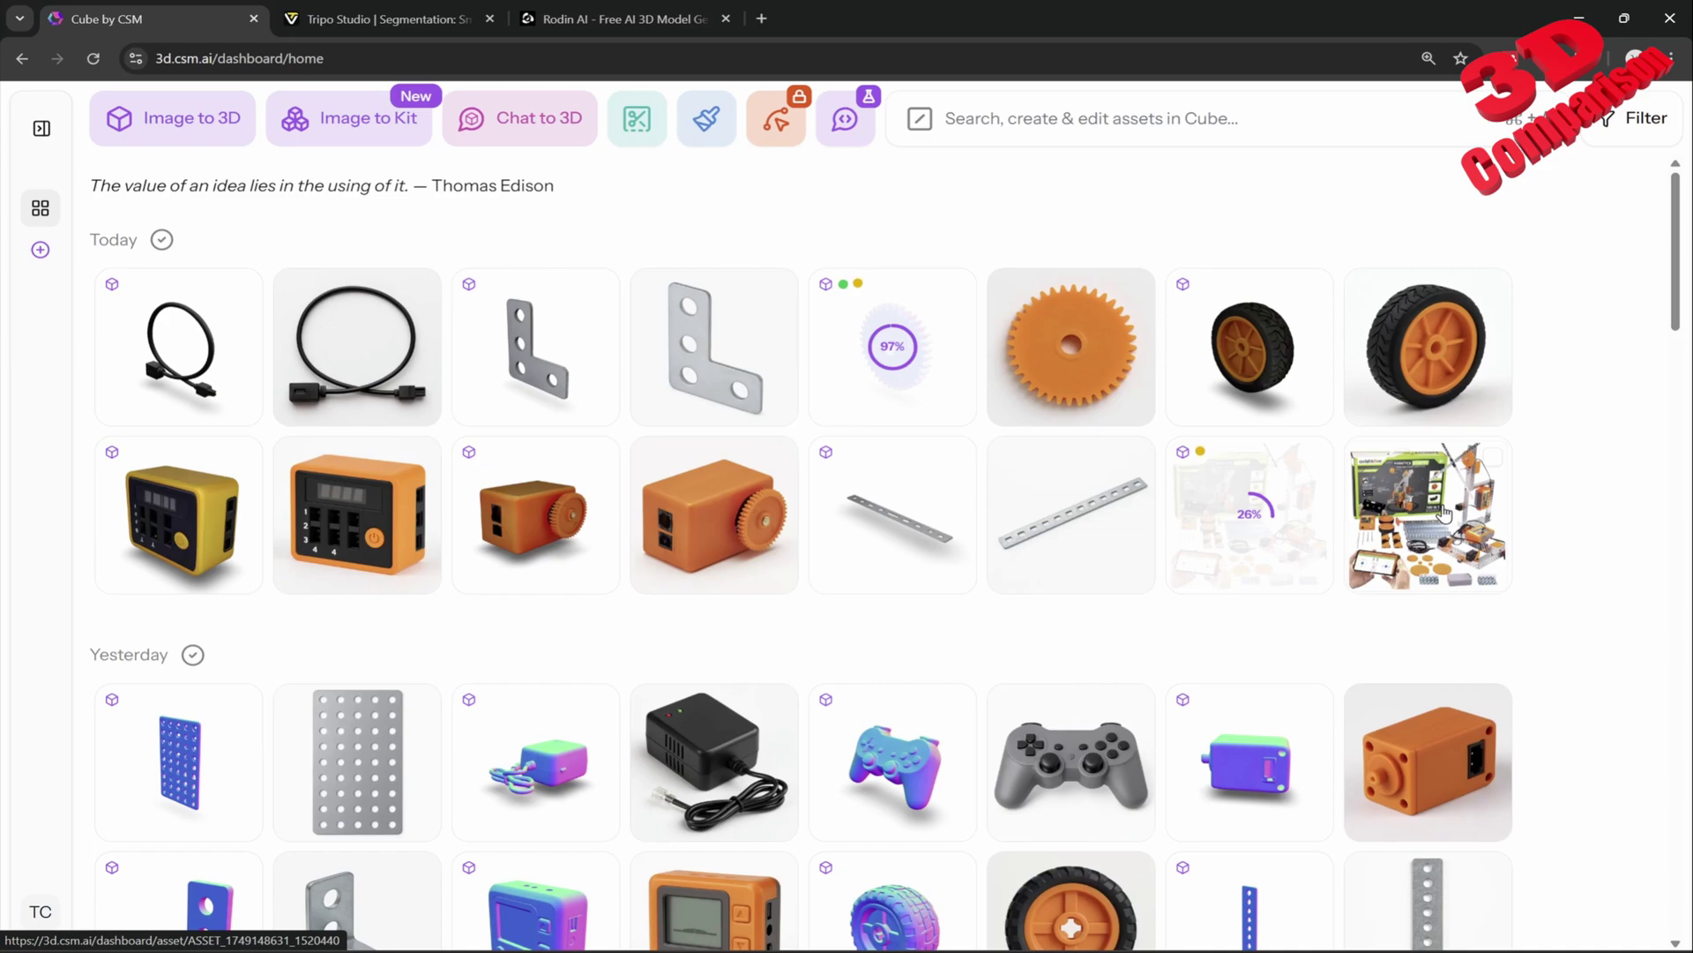
{"action": "left_click", "coordinate": [1444, 514]}
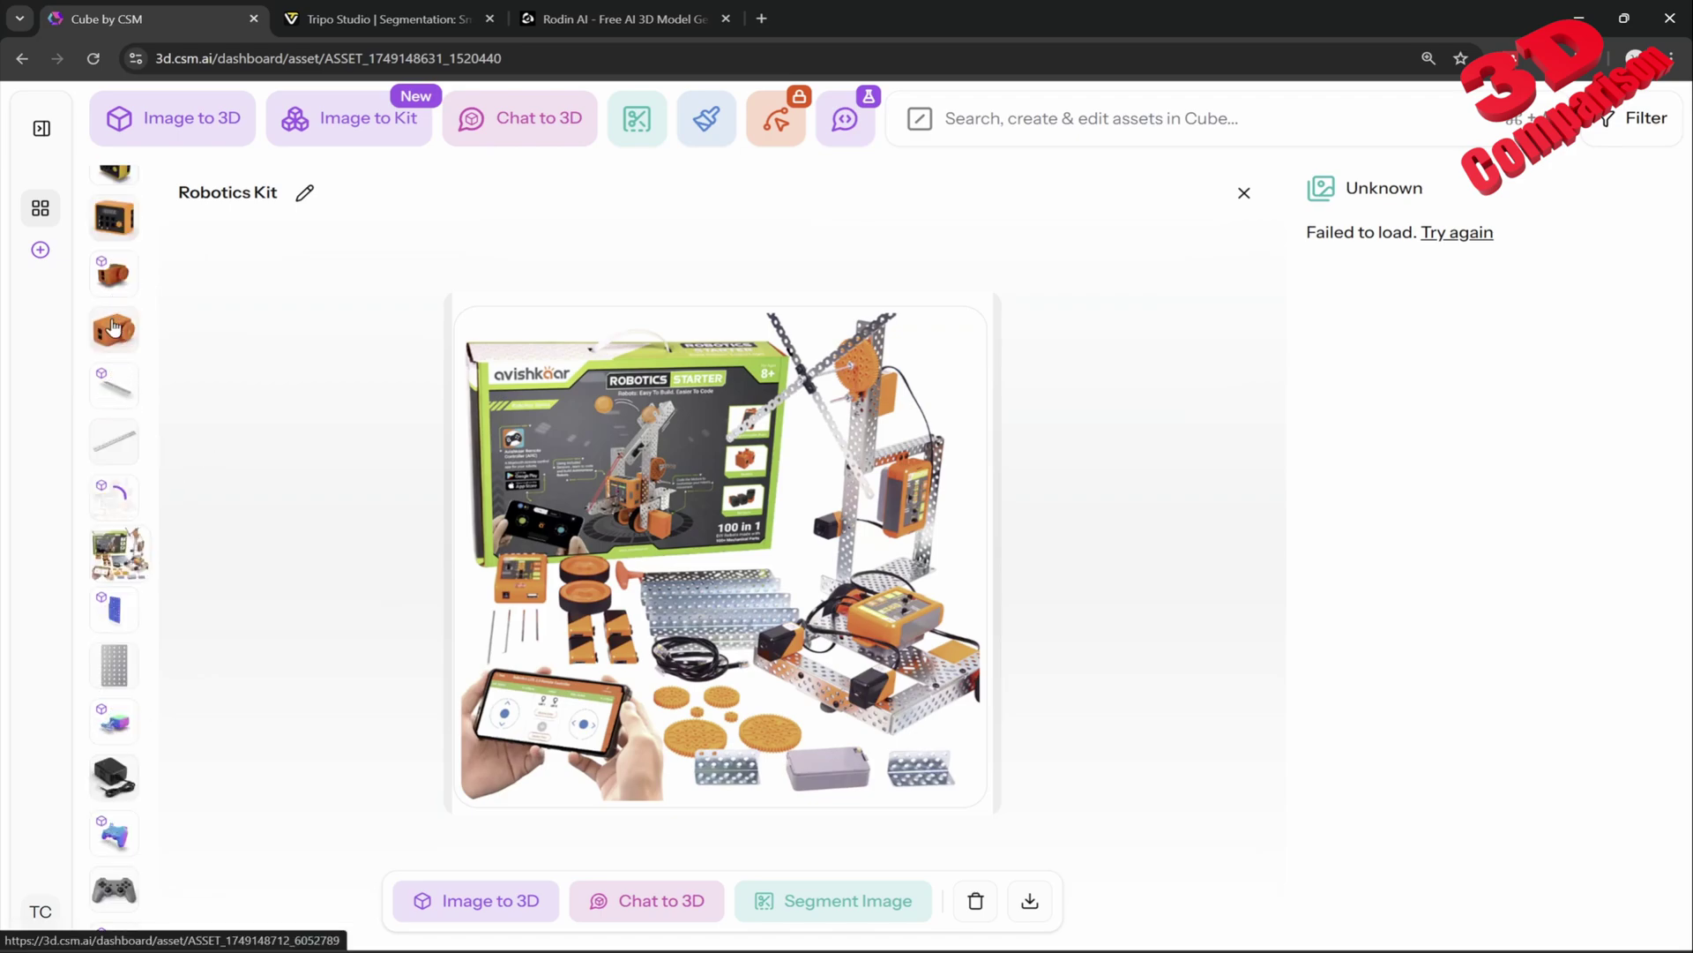
{"action": "scroll", "coordinate": [113, 265], "scroll_direction": "up", "scroll_amount": 1}
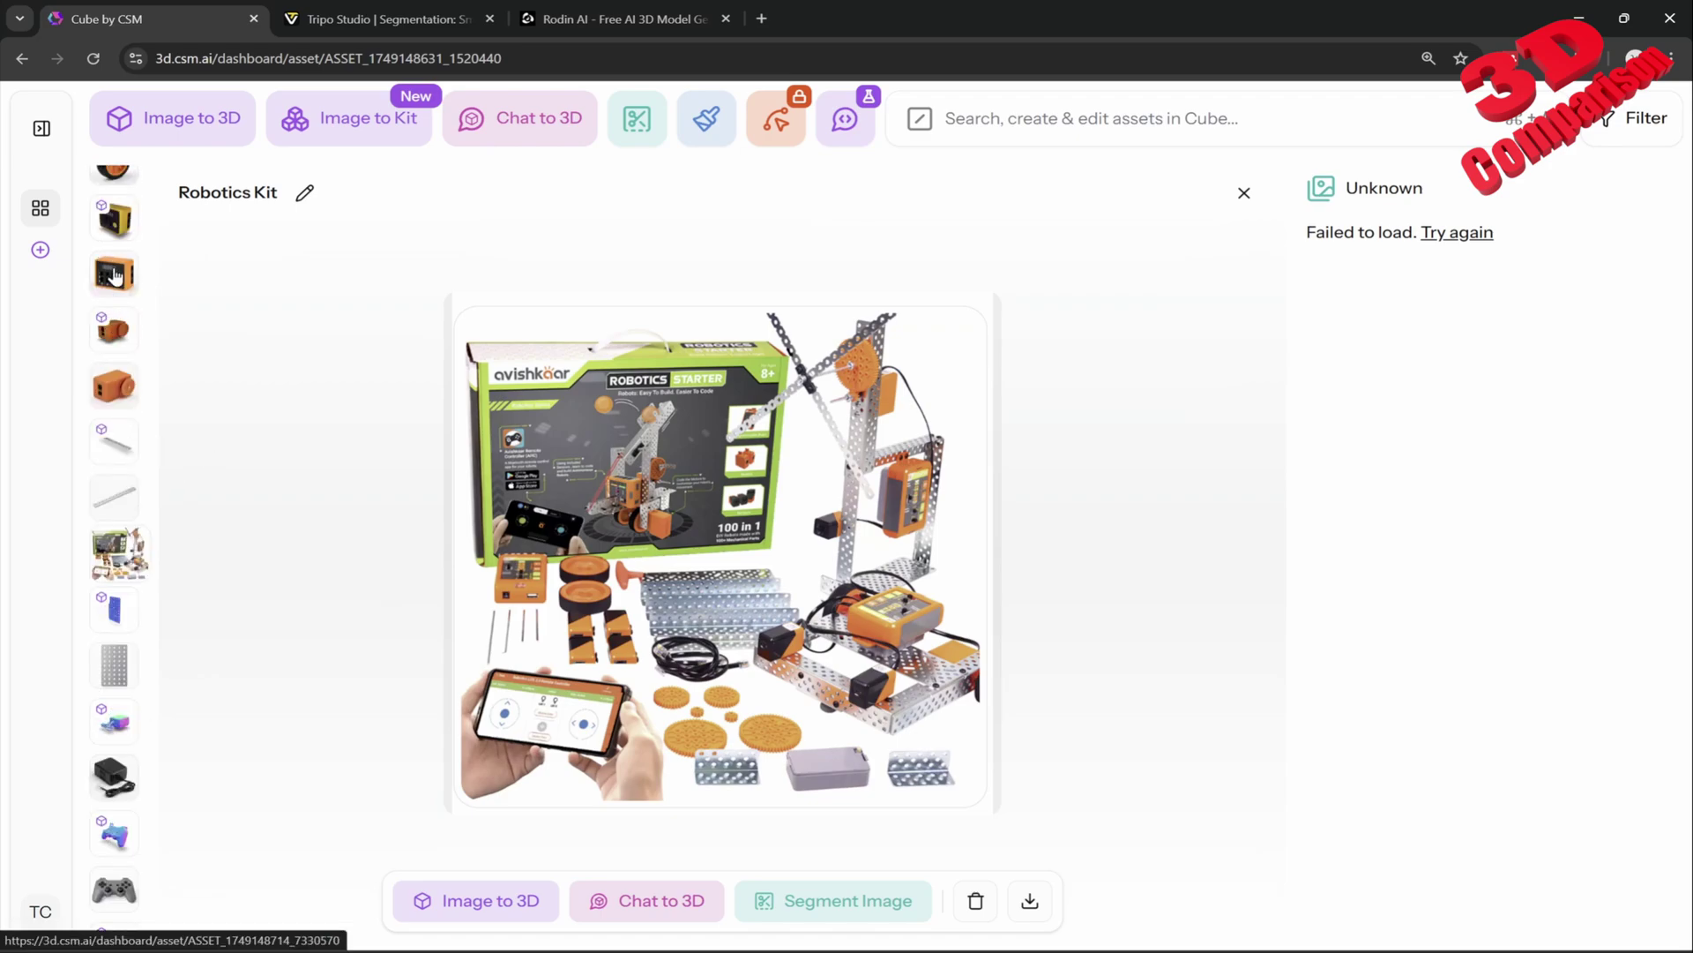
{"action": "left_click", "coordinate": [112, 273]}
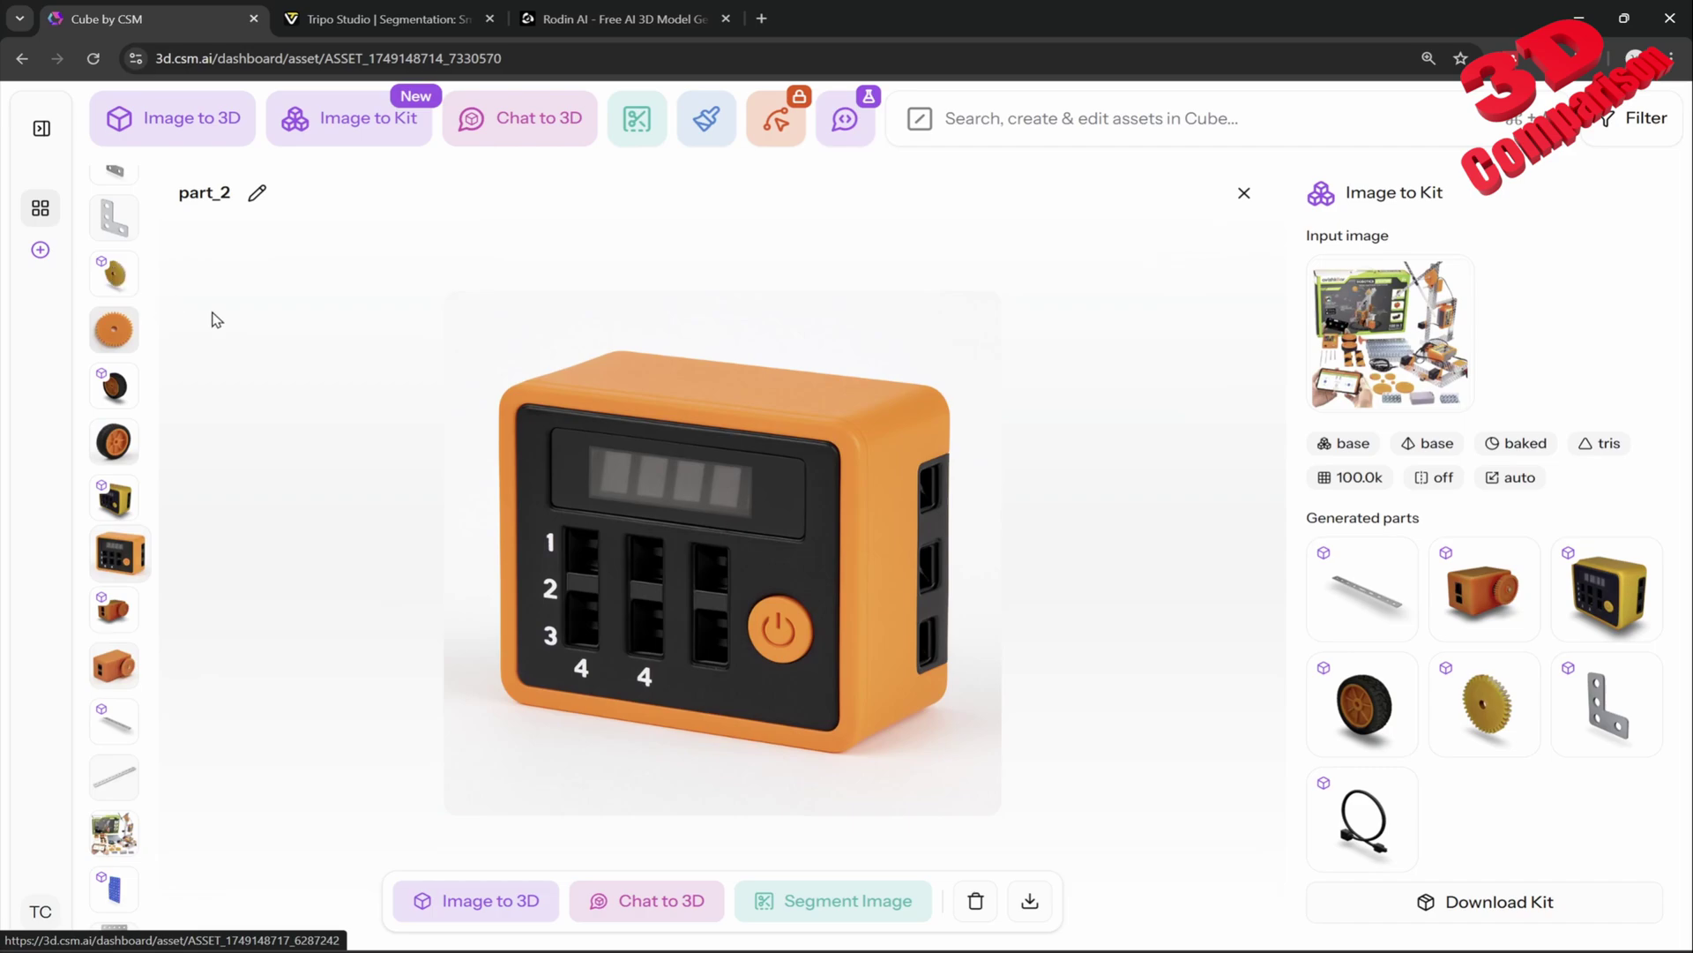
{"action": "left_click", "coordinate": [120, 329]}
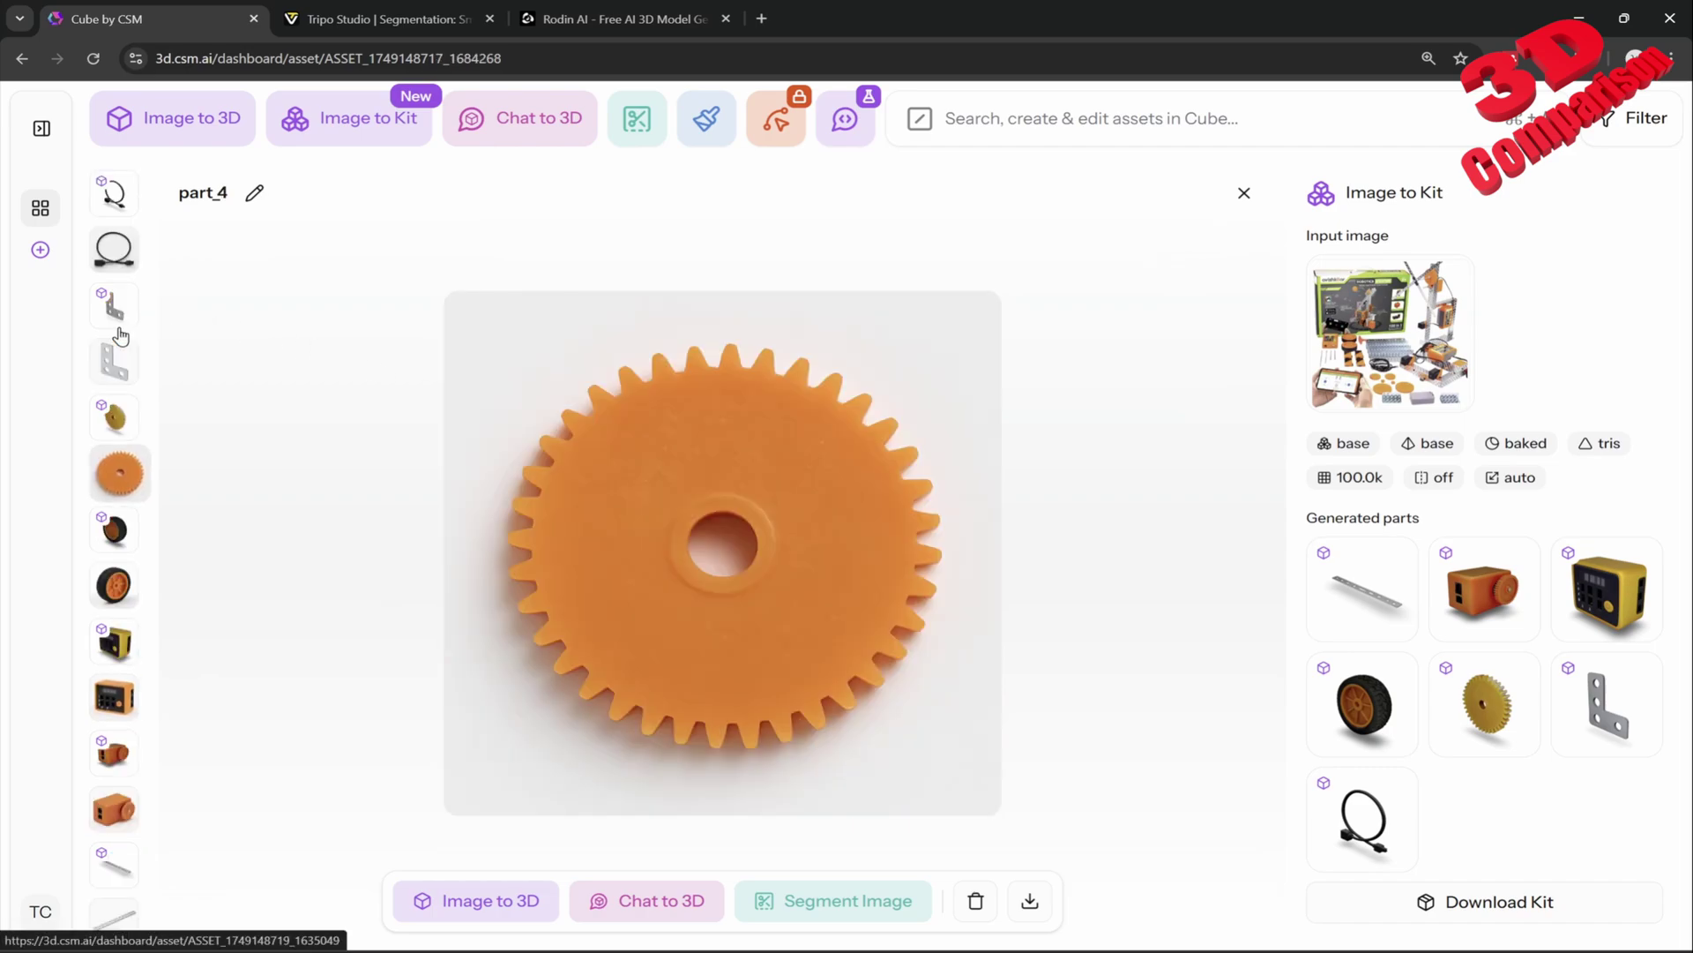
{"action": "left_click", "coordinate": [1412, 374]}
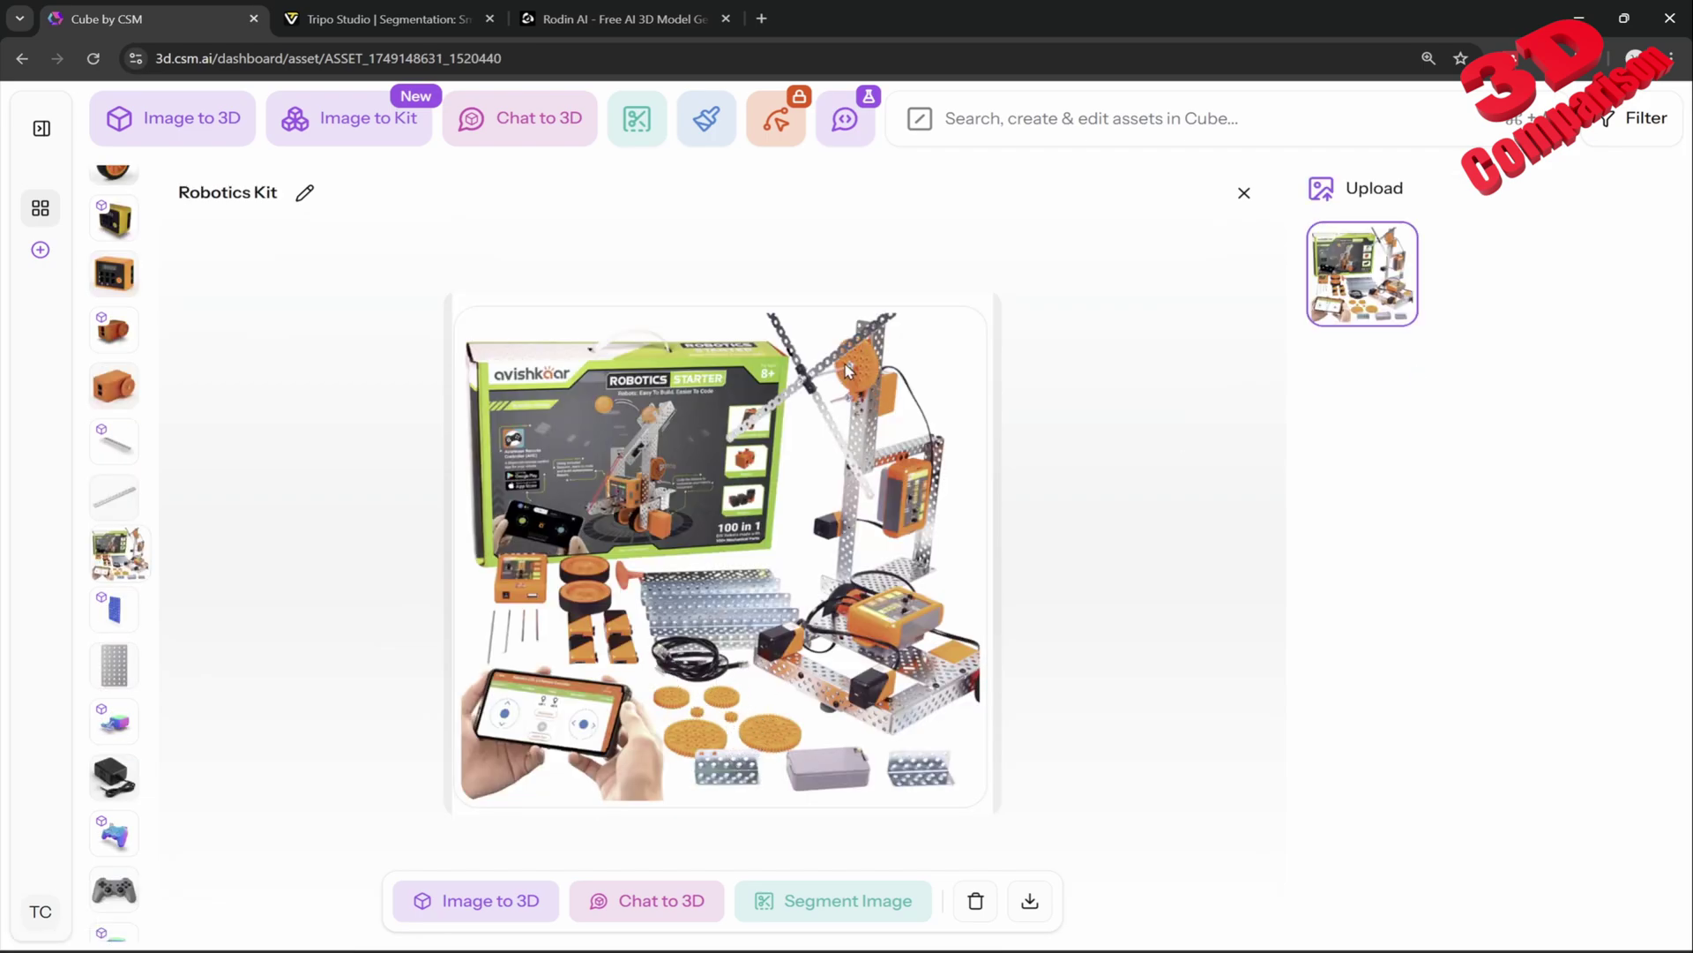
Step: View the black cable's part_6 image and inspect its generated 3D model
{"action": "scroll", "coordinate": [119, 361], "scroll_direction": "up", "scroll_amount": 5}
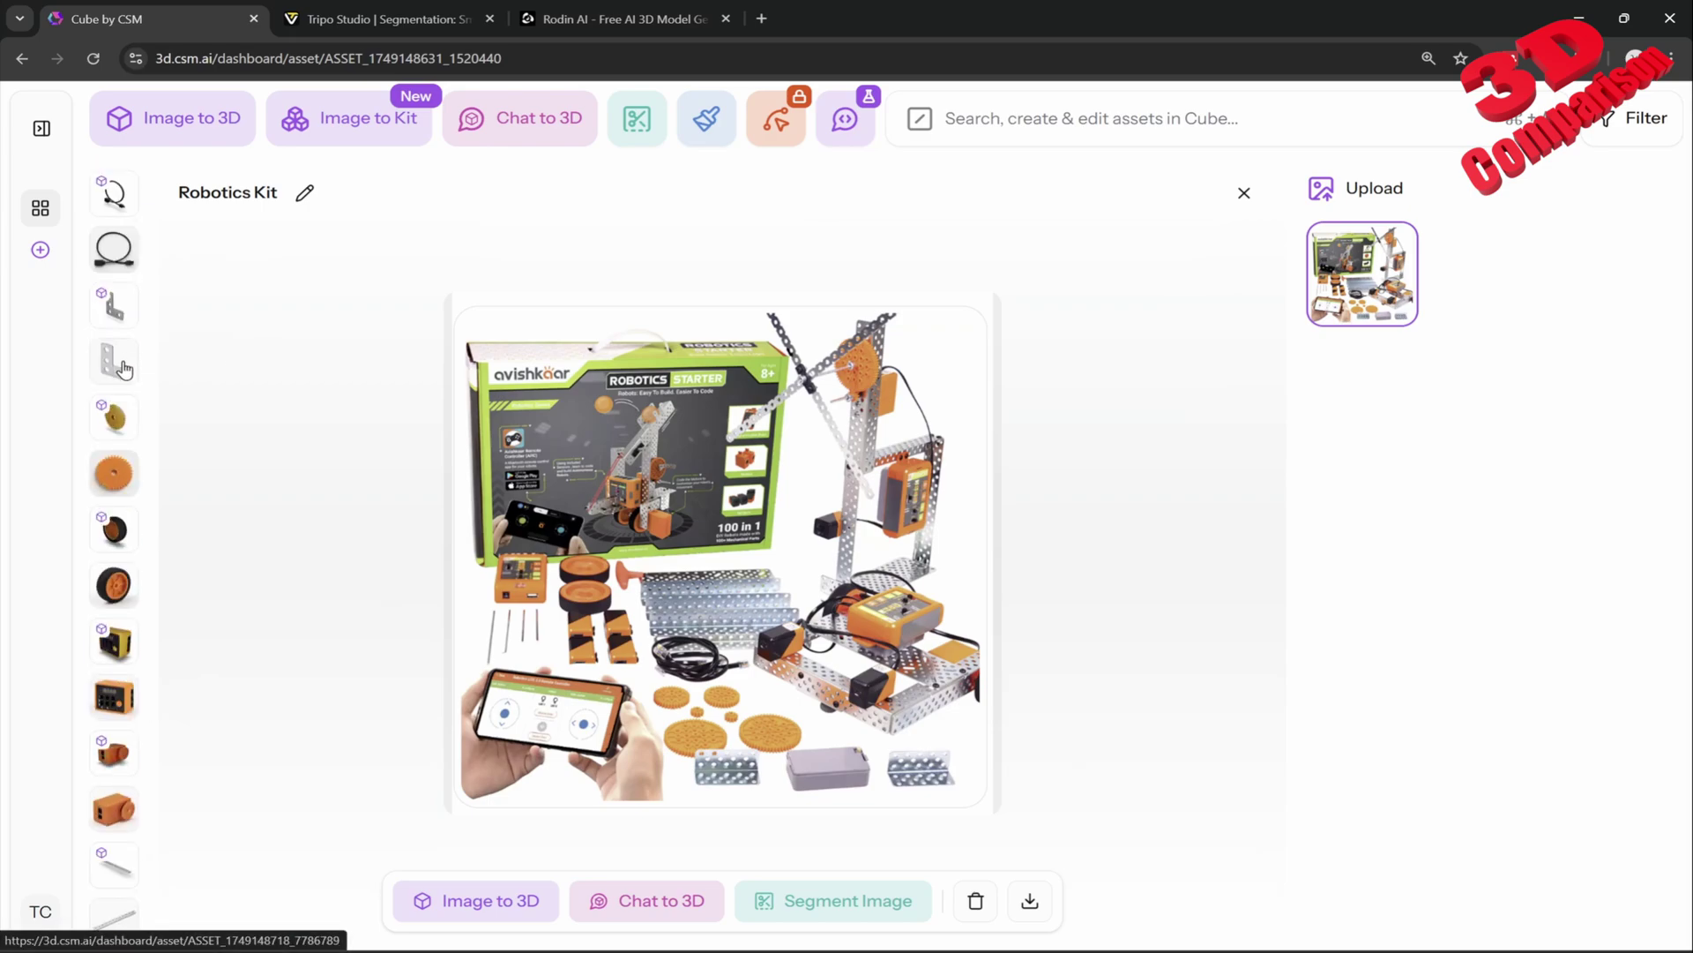
{"action": "scroll", "coordinate": [124, 368], "scroll_direction": "down", "scroll_amount": 1}
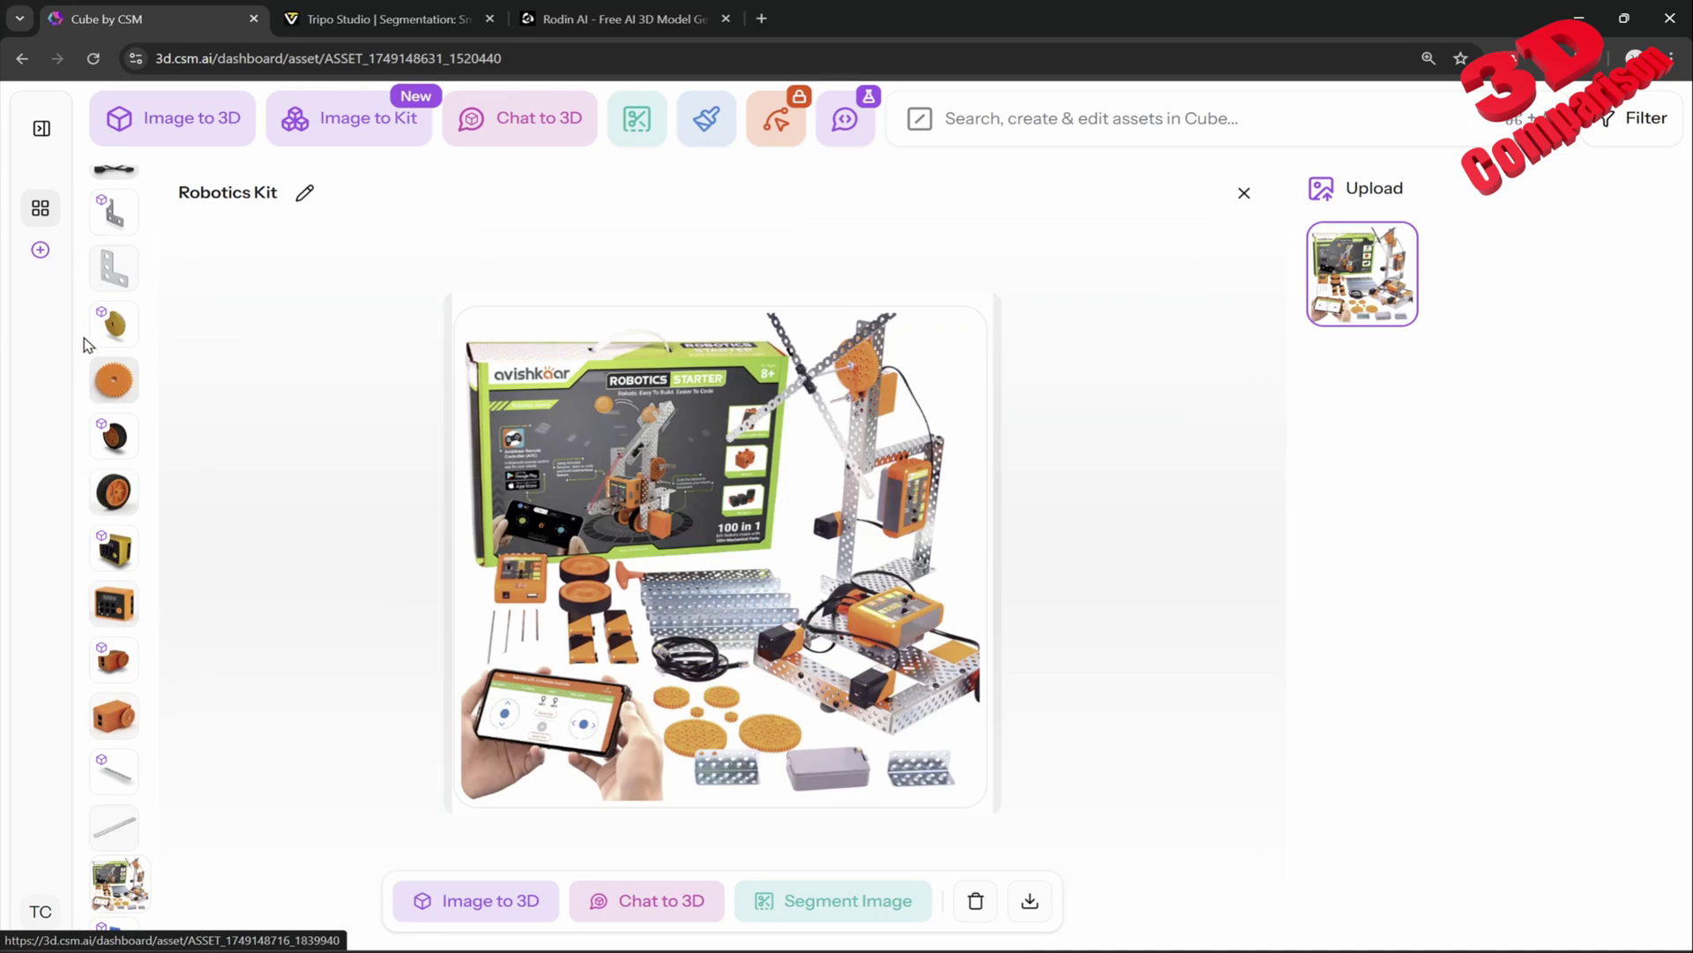
{"action": "scroll", "coordinate": [119, 322], "scroll_direction": "up", "scroll_amount": 1}
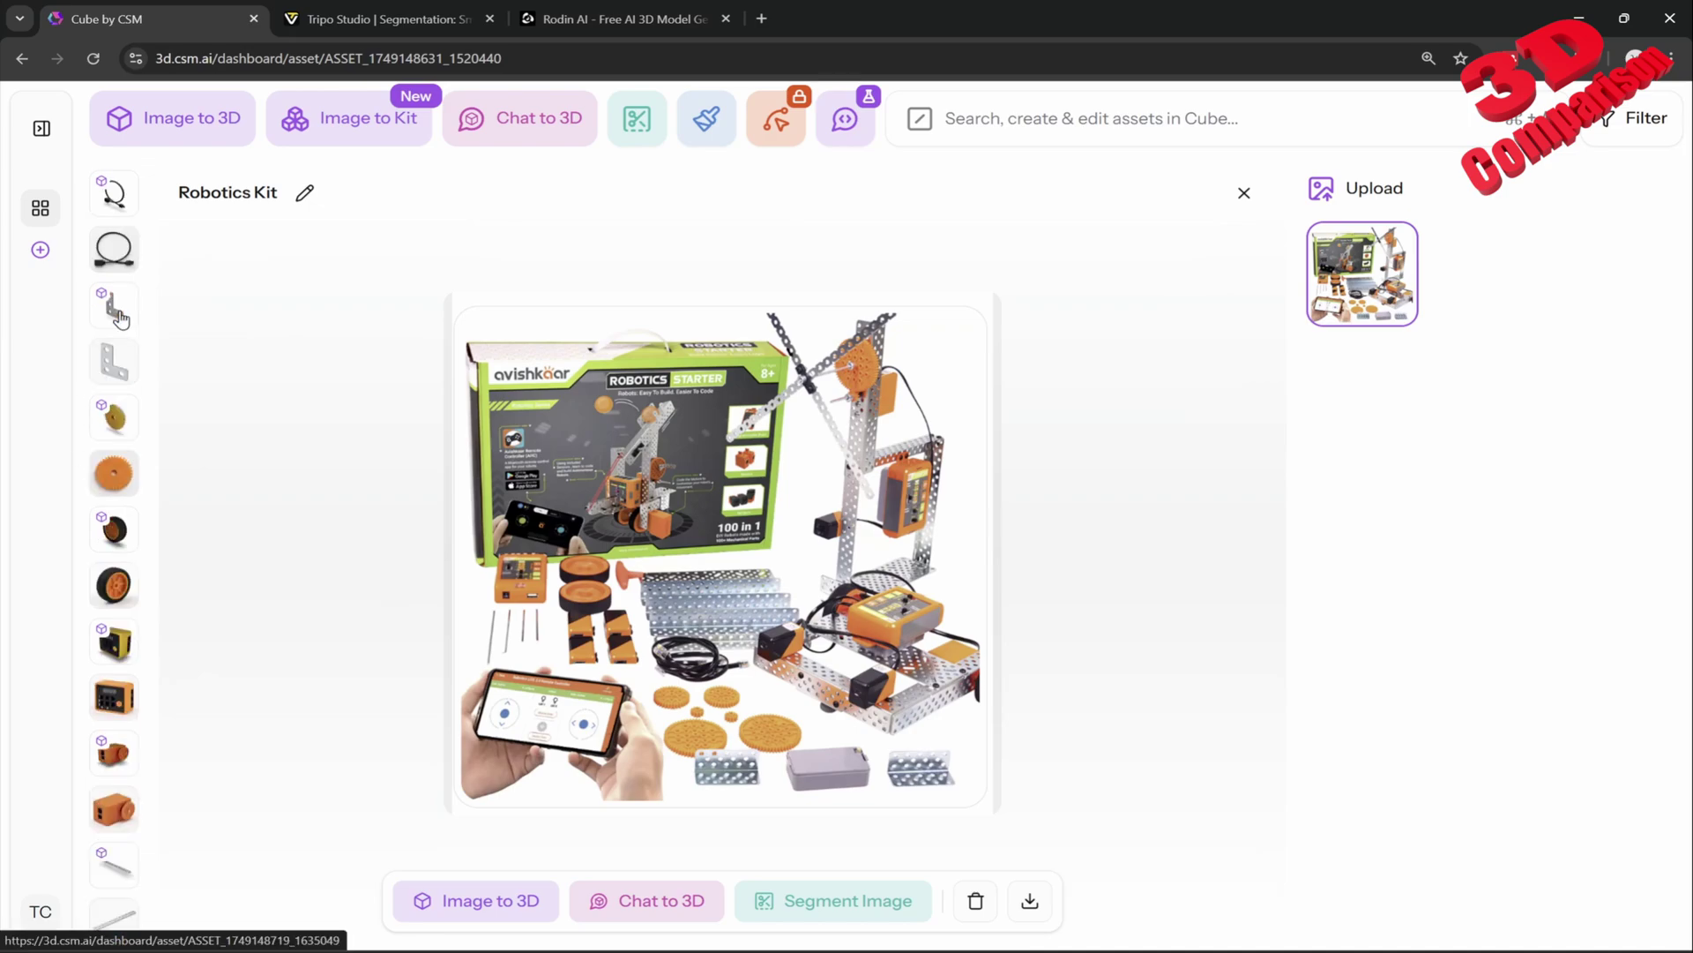
{"action": "left_click", "coordinate": [110, 256]}
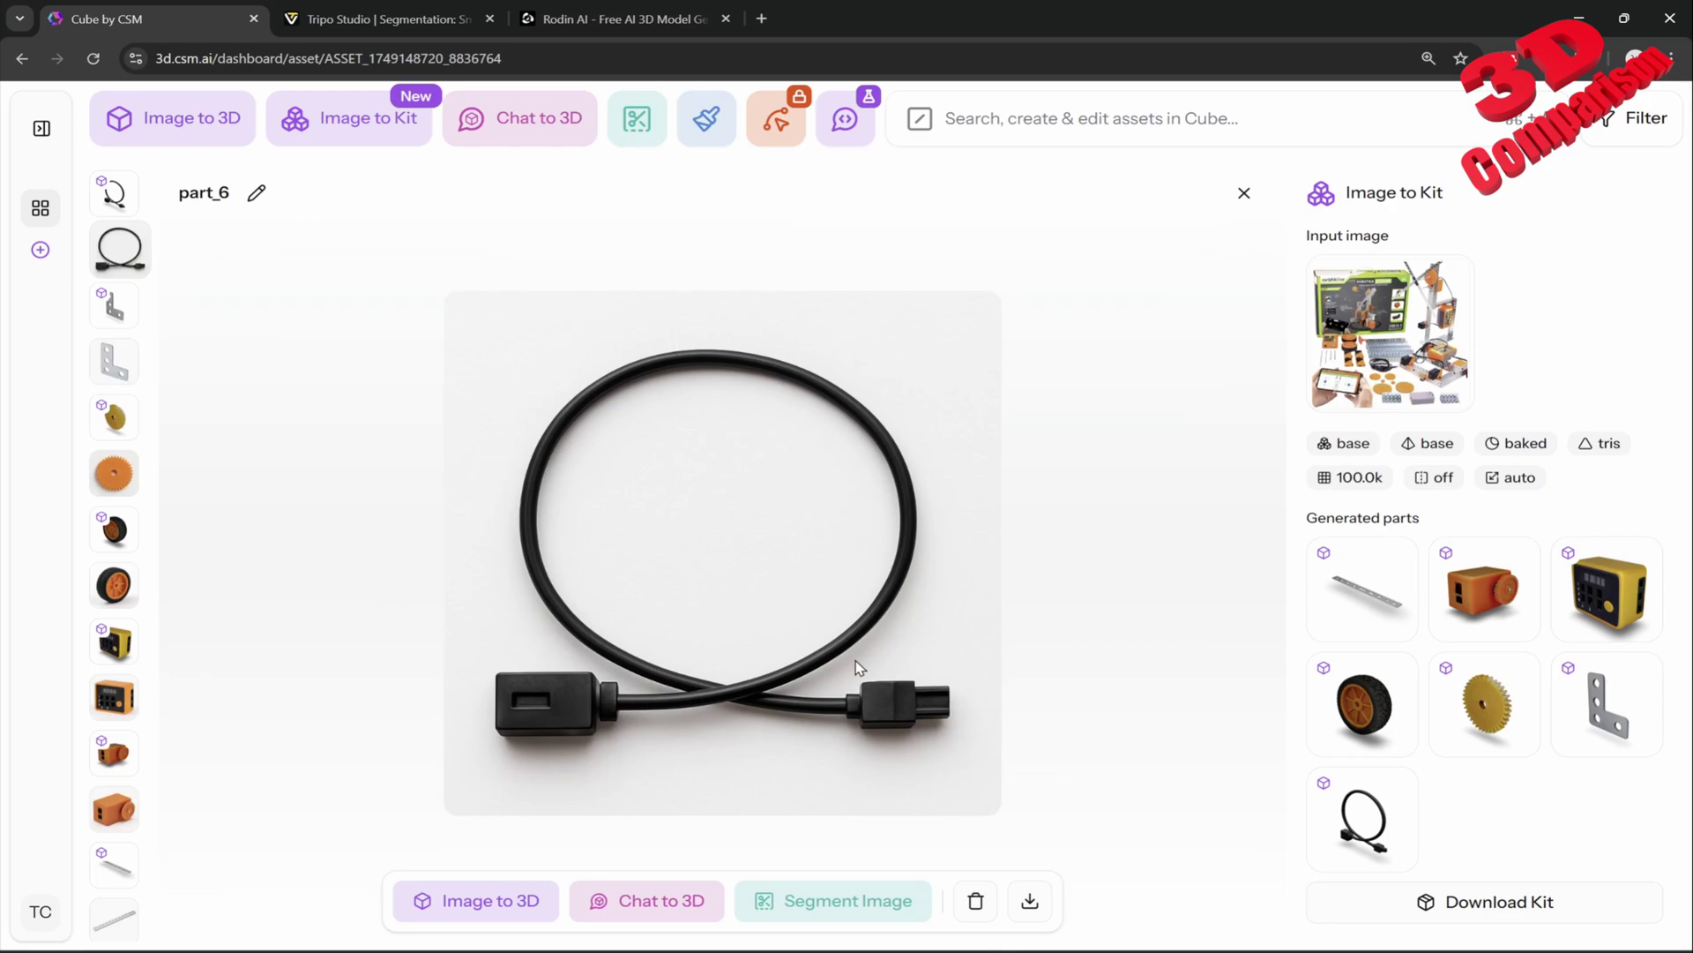
{"action": "left_click", "coordinate": [134, 210]}
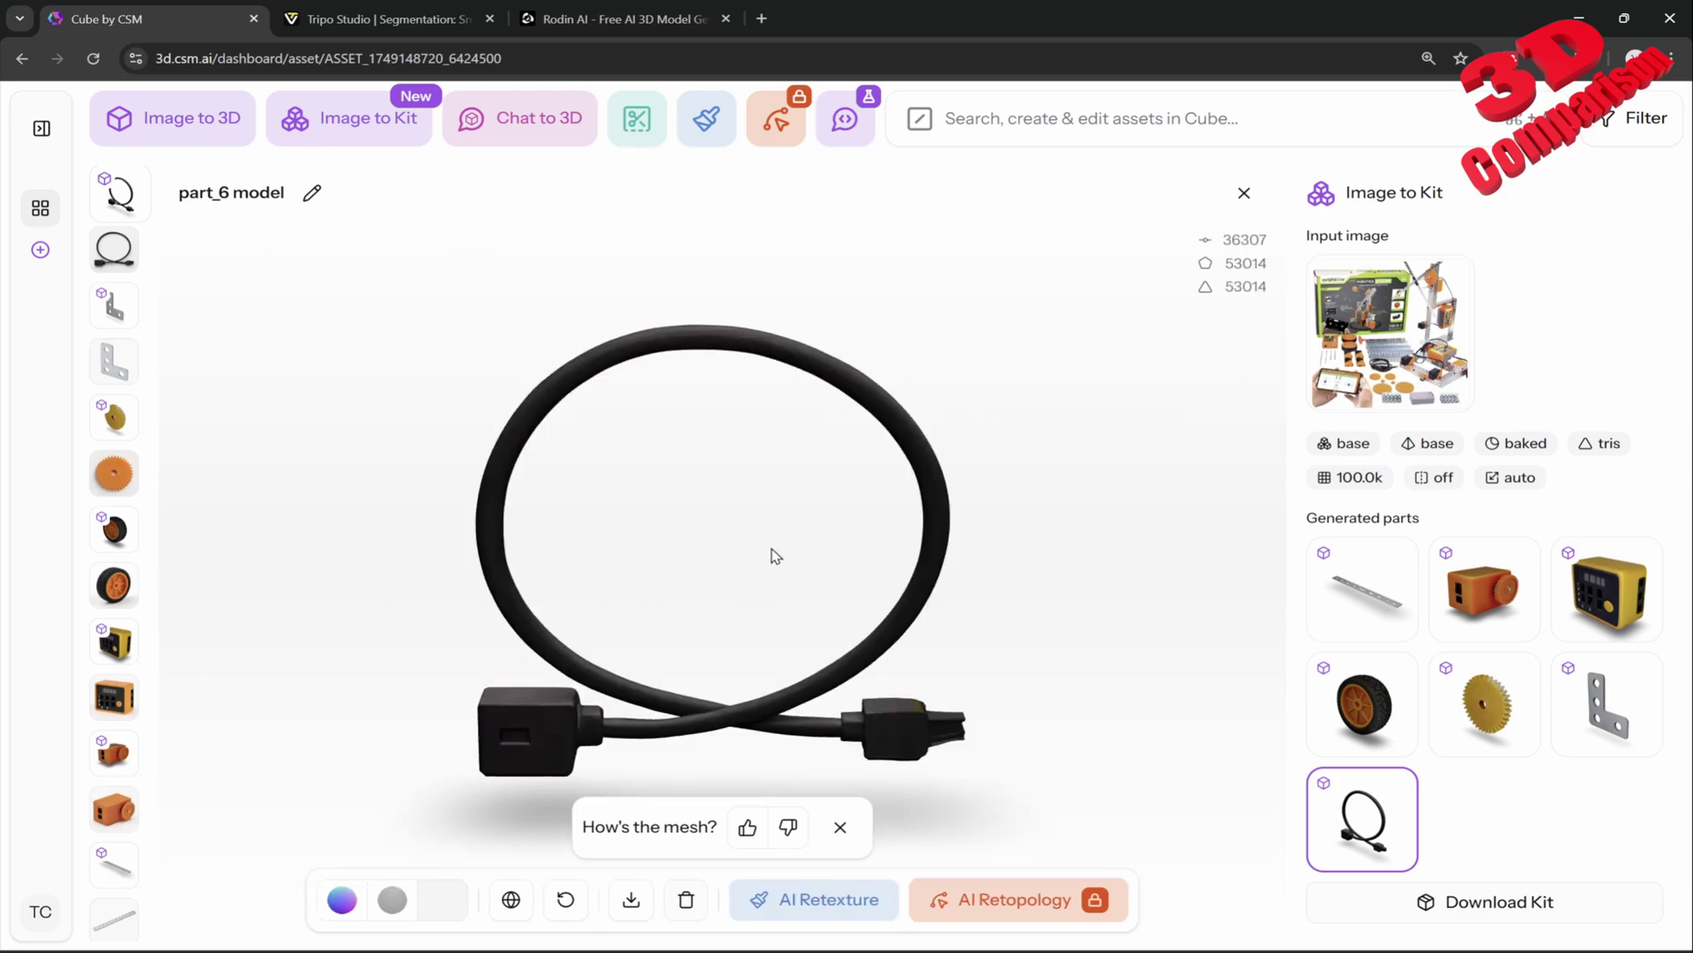
{"action": "mouse_move", "coordinate": [737, 582]}
{"action": "left_mouse_down"}
{"action": "mouse_move", "coordinate": [1001, 553]}
{"action": "mouse_move", "coordinate": [591, 584]}
{"action": "mouse_move", "coordinate": [559, 677]}
{"action": "mouse_move", "coordinate": [721, 574]}
{"action": "left_mouse_up"}
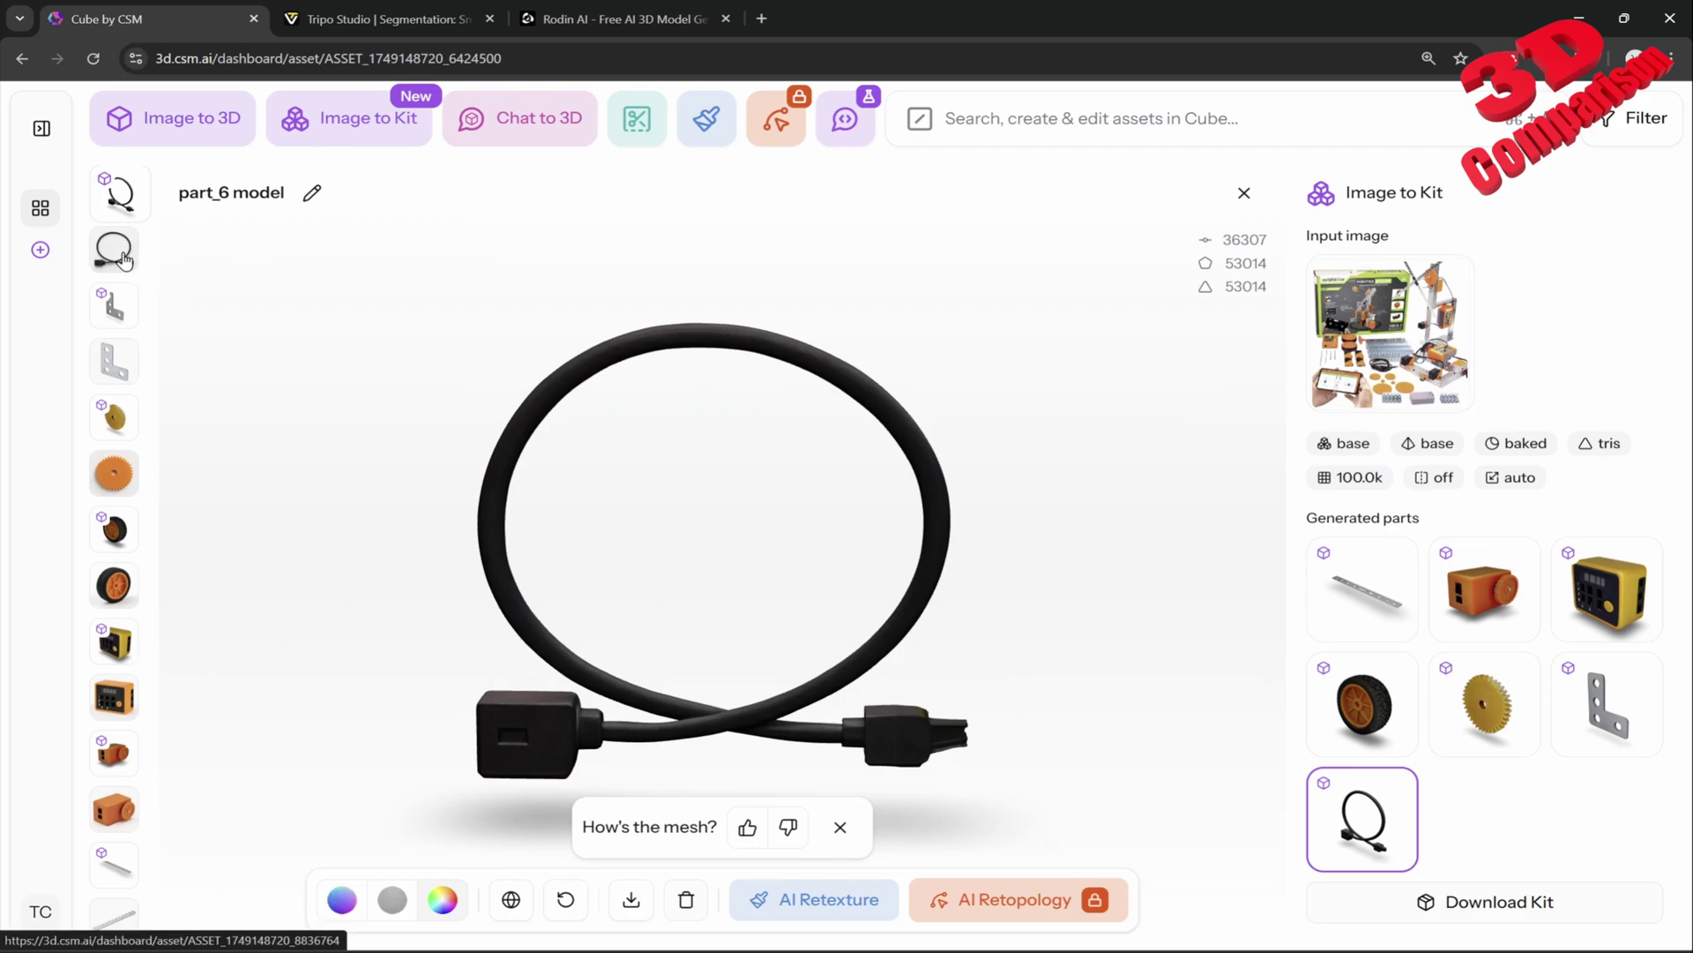
Step: Compare the L-shaped bracket's part_5 model with its part image
{"action": "left_click", "coordinate": [112, 313]}
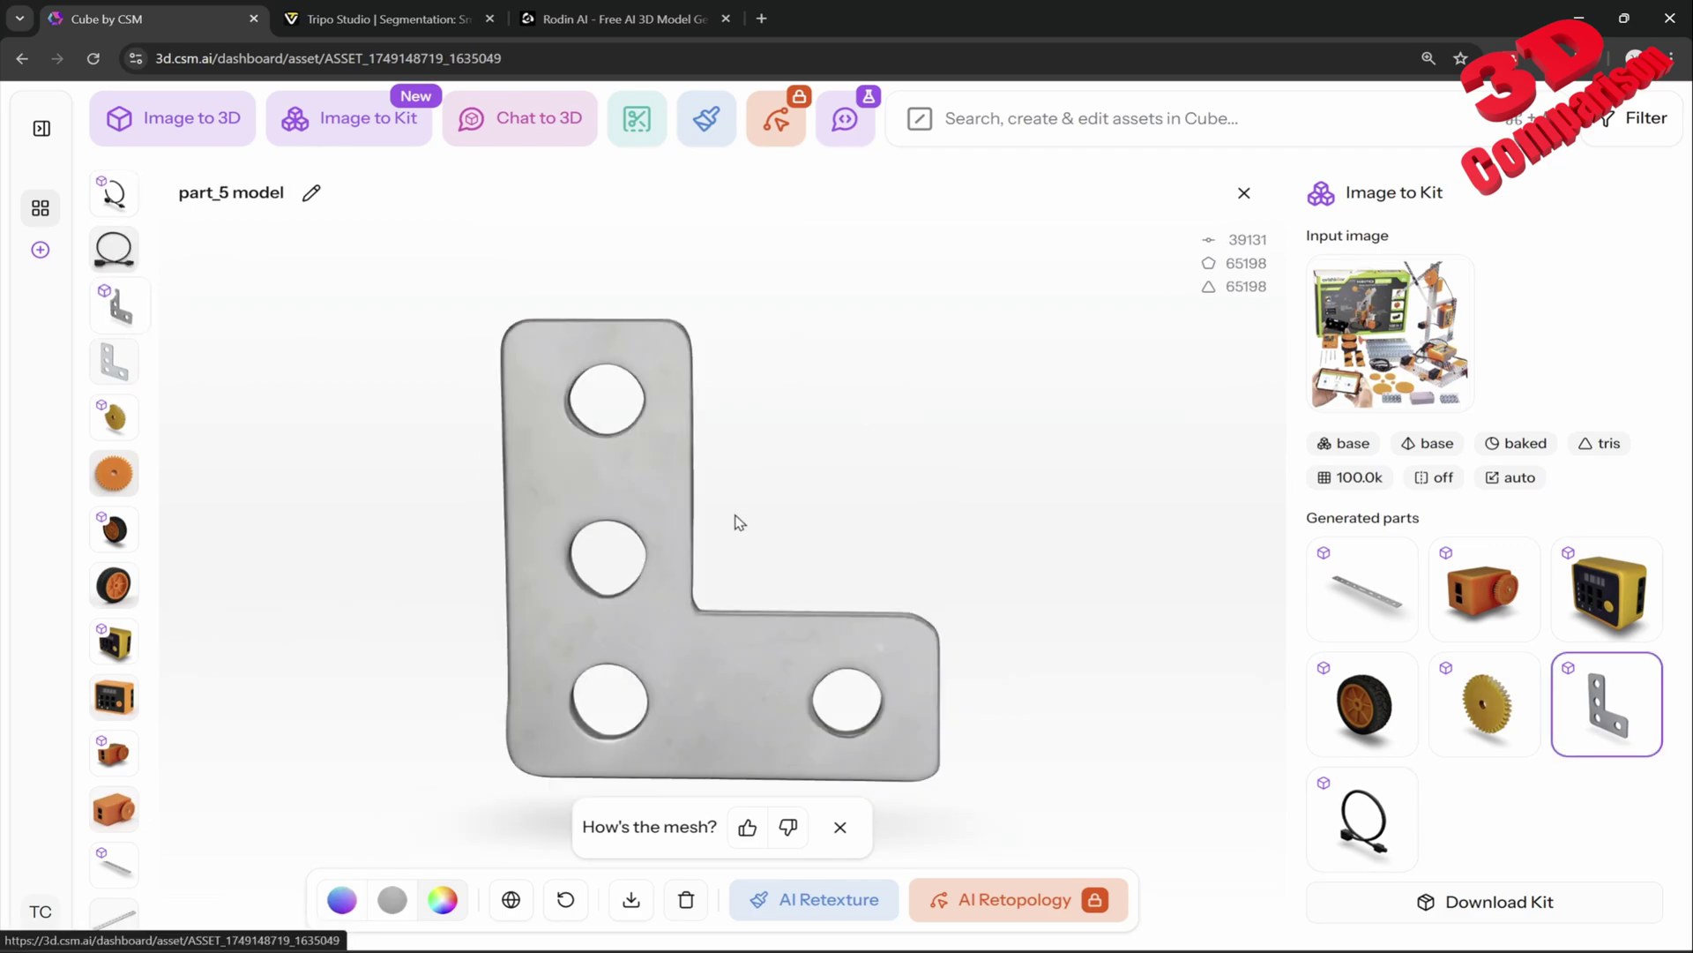
{"action": "left_click", "coordinate": [123, 375]}
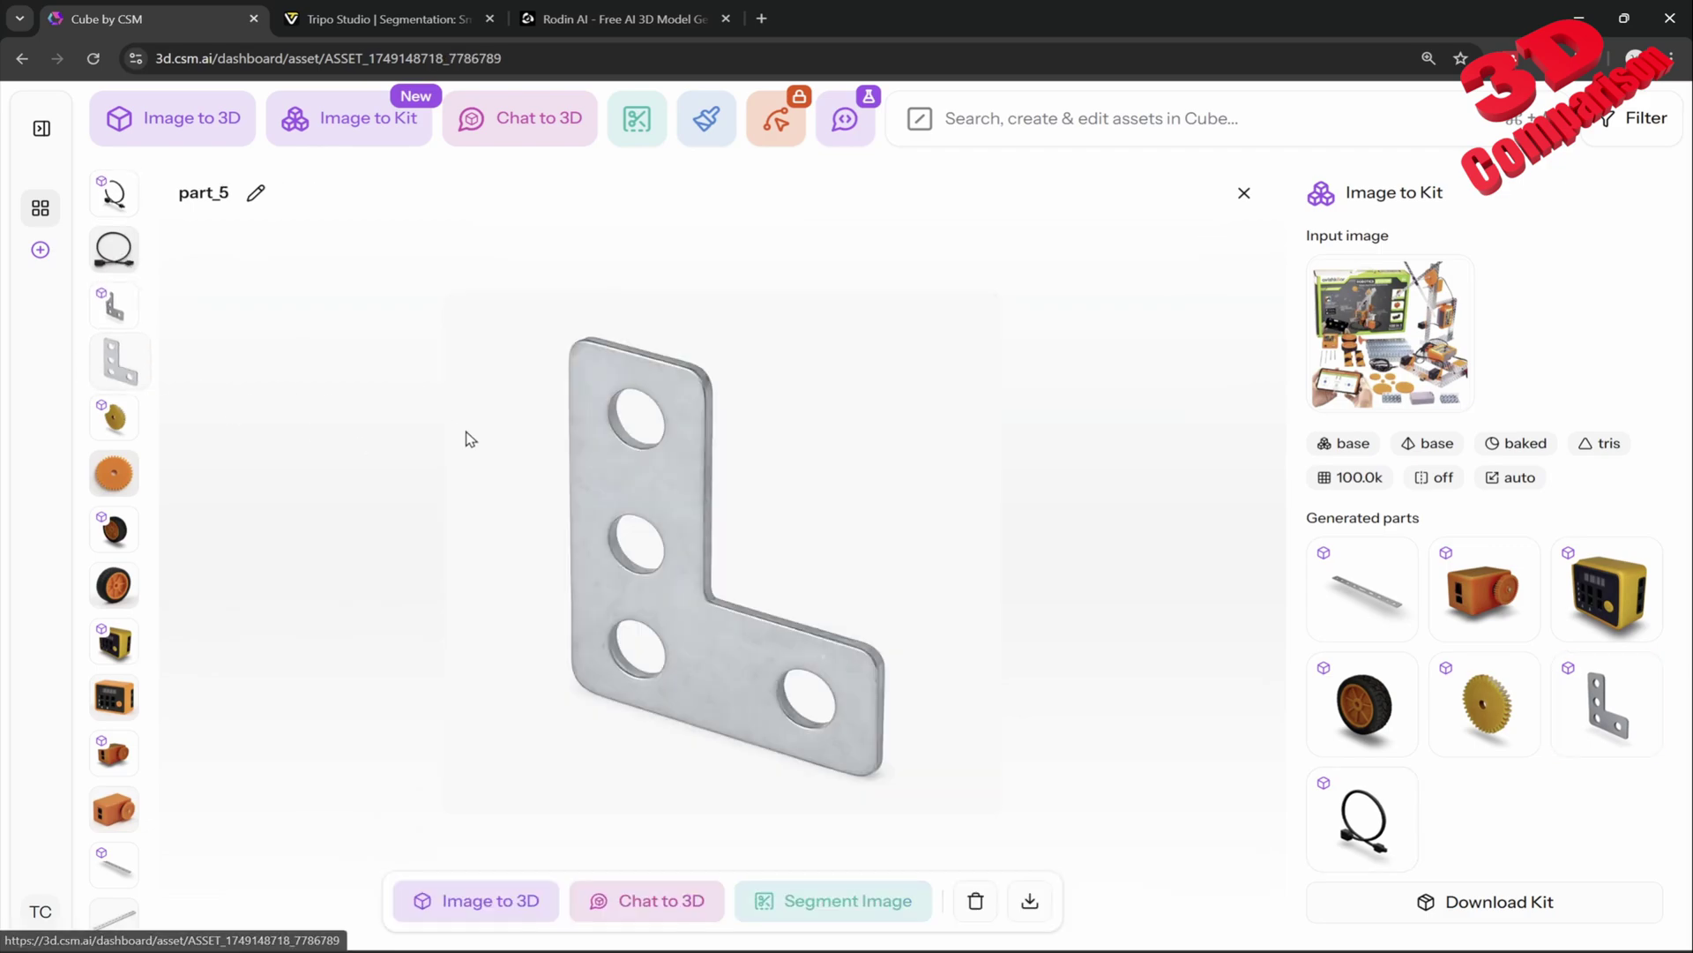
{"action": "left_click", "coordinate": [123, 310]}
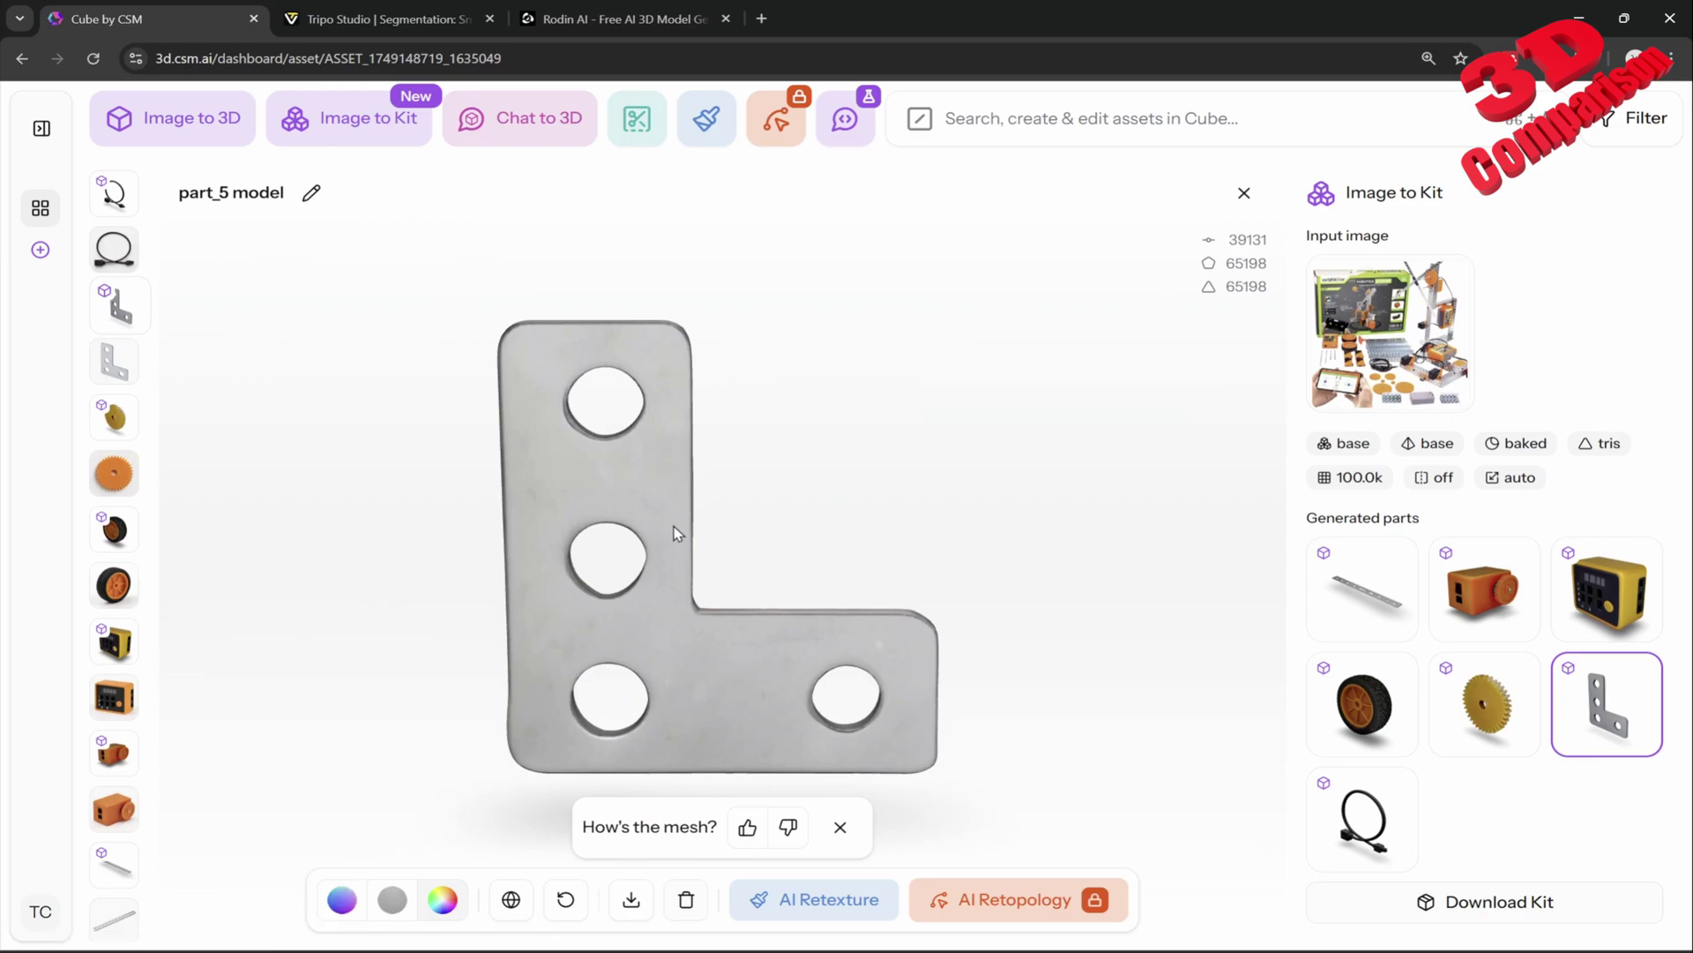
Step: Inspect the part_4 gear model, the part_3 wheel model with its image, and the part_2 controller model
{"action": "left_click", "coordinate": [114, 424]}
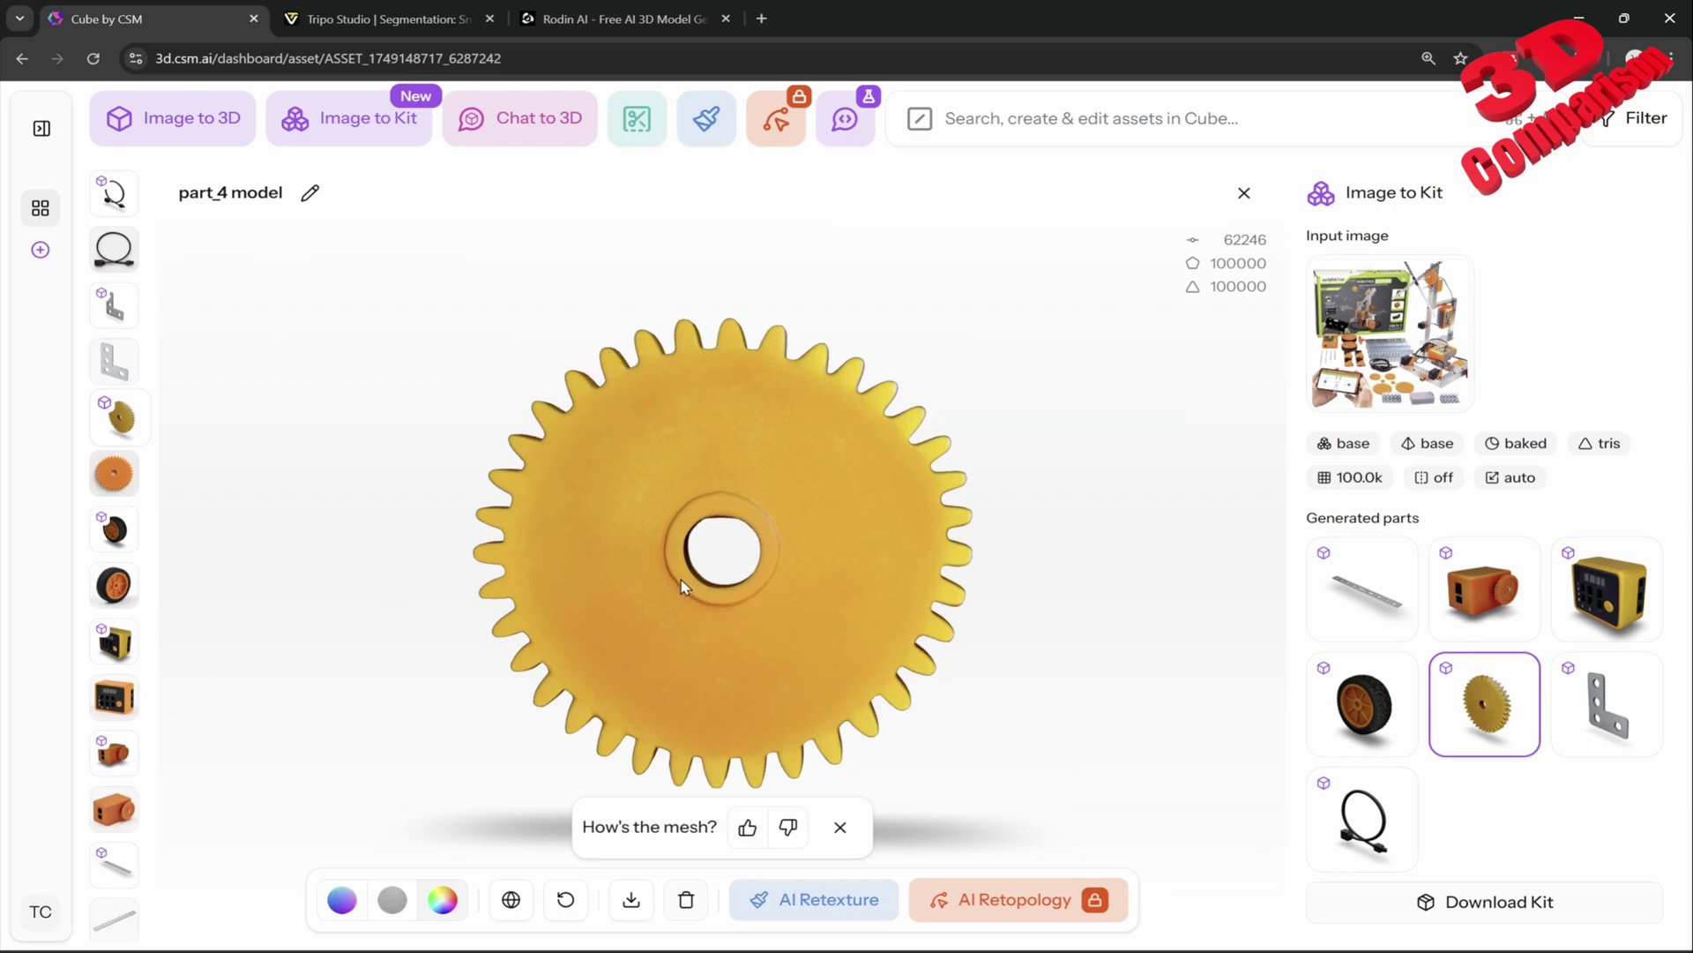
{"action": "left_click", "coordinate": [124, 487]}
{"action": "left_click", "coordinate": [120, 547]}
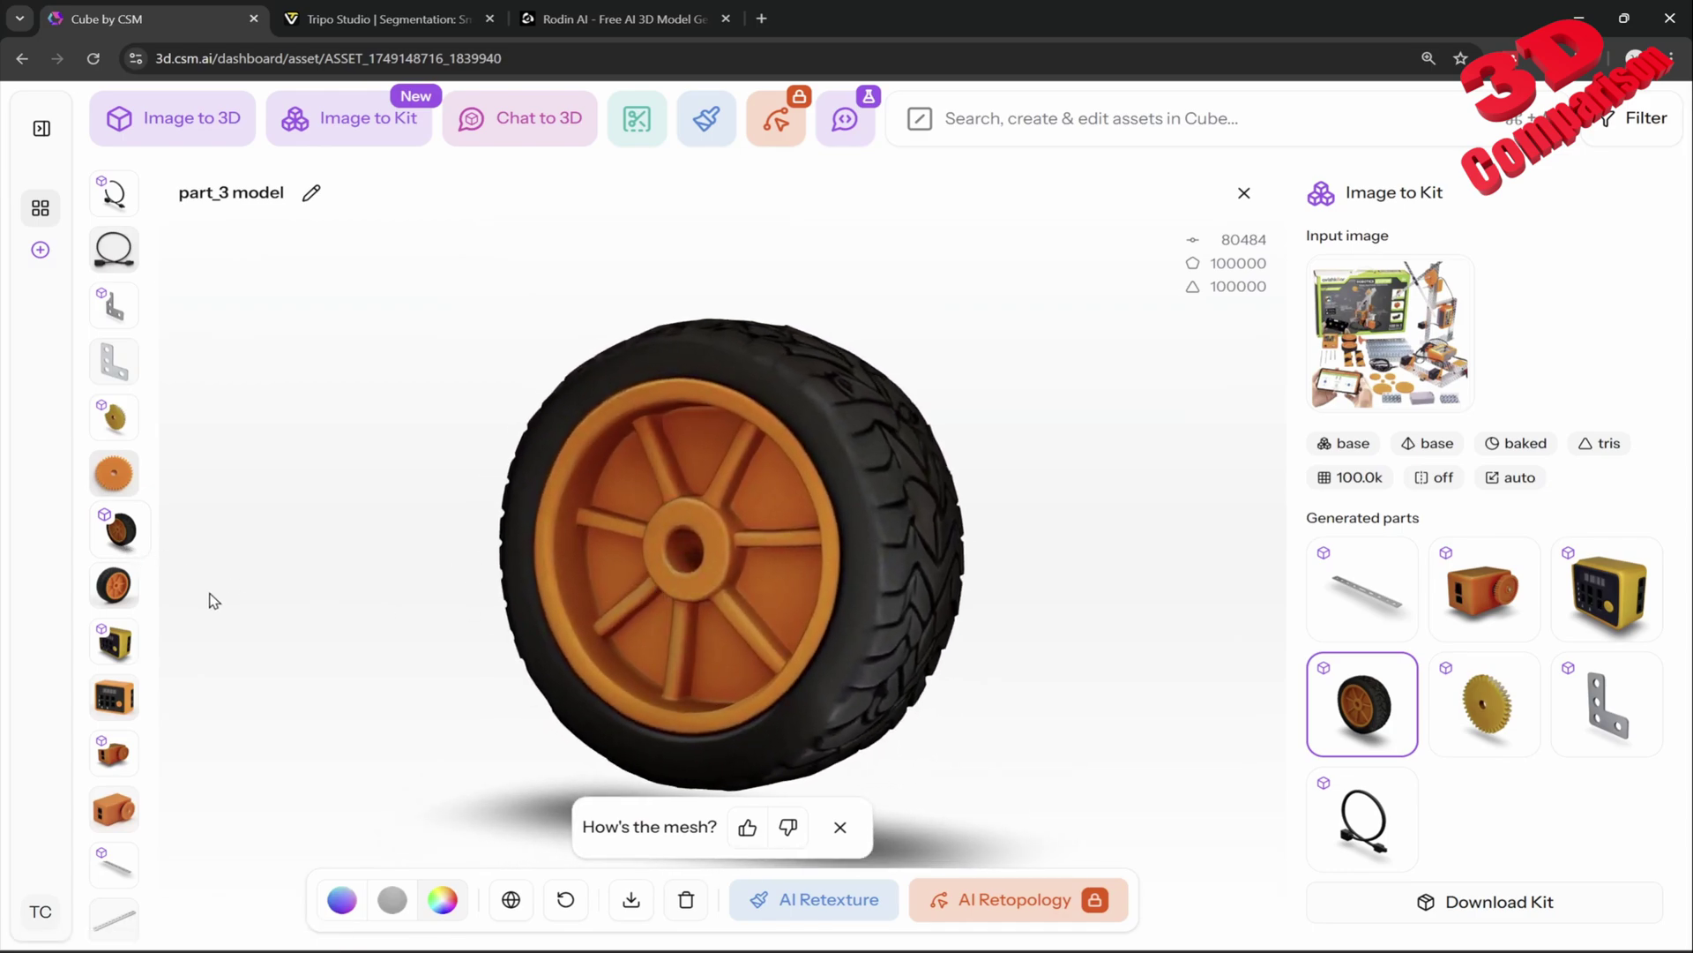
{"action": "left_click", "coordinate": [123, 596]}
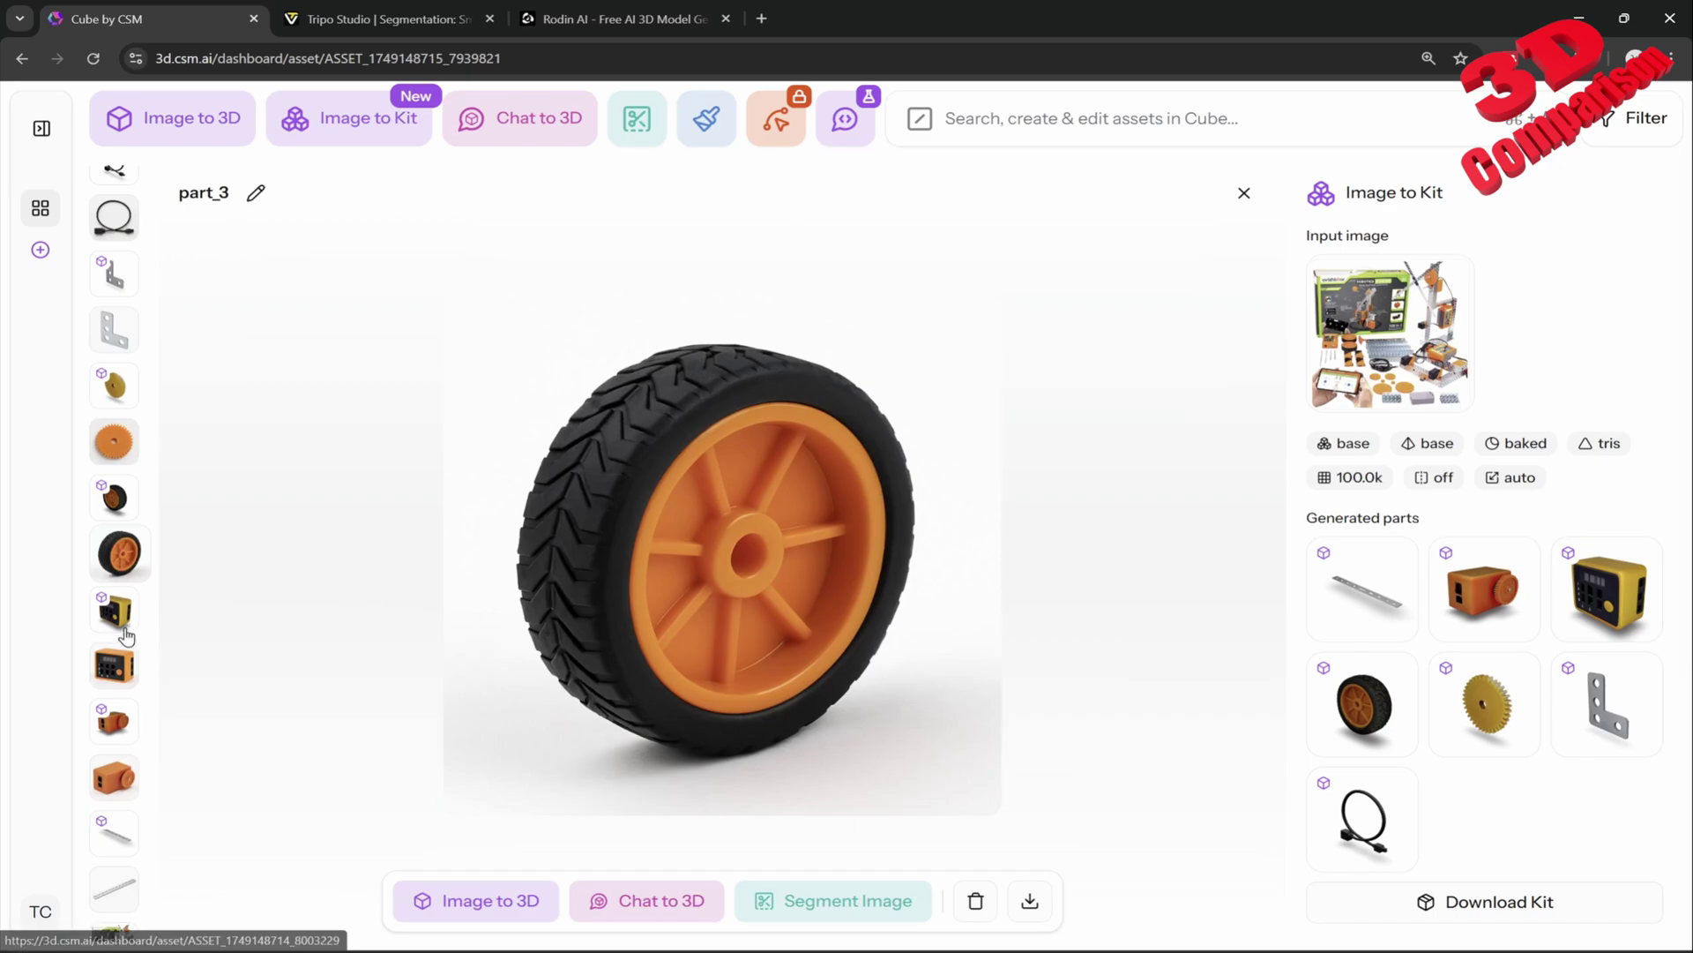
{"action": "left_click", "coordinate": [128, 620]}
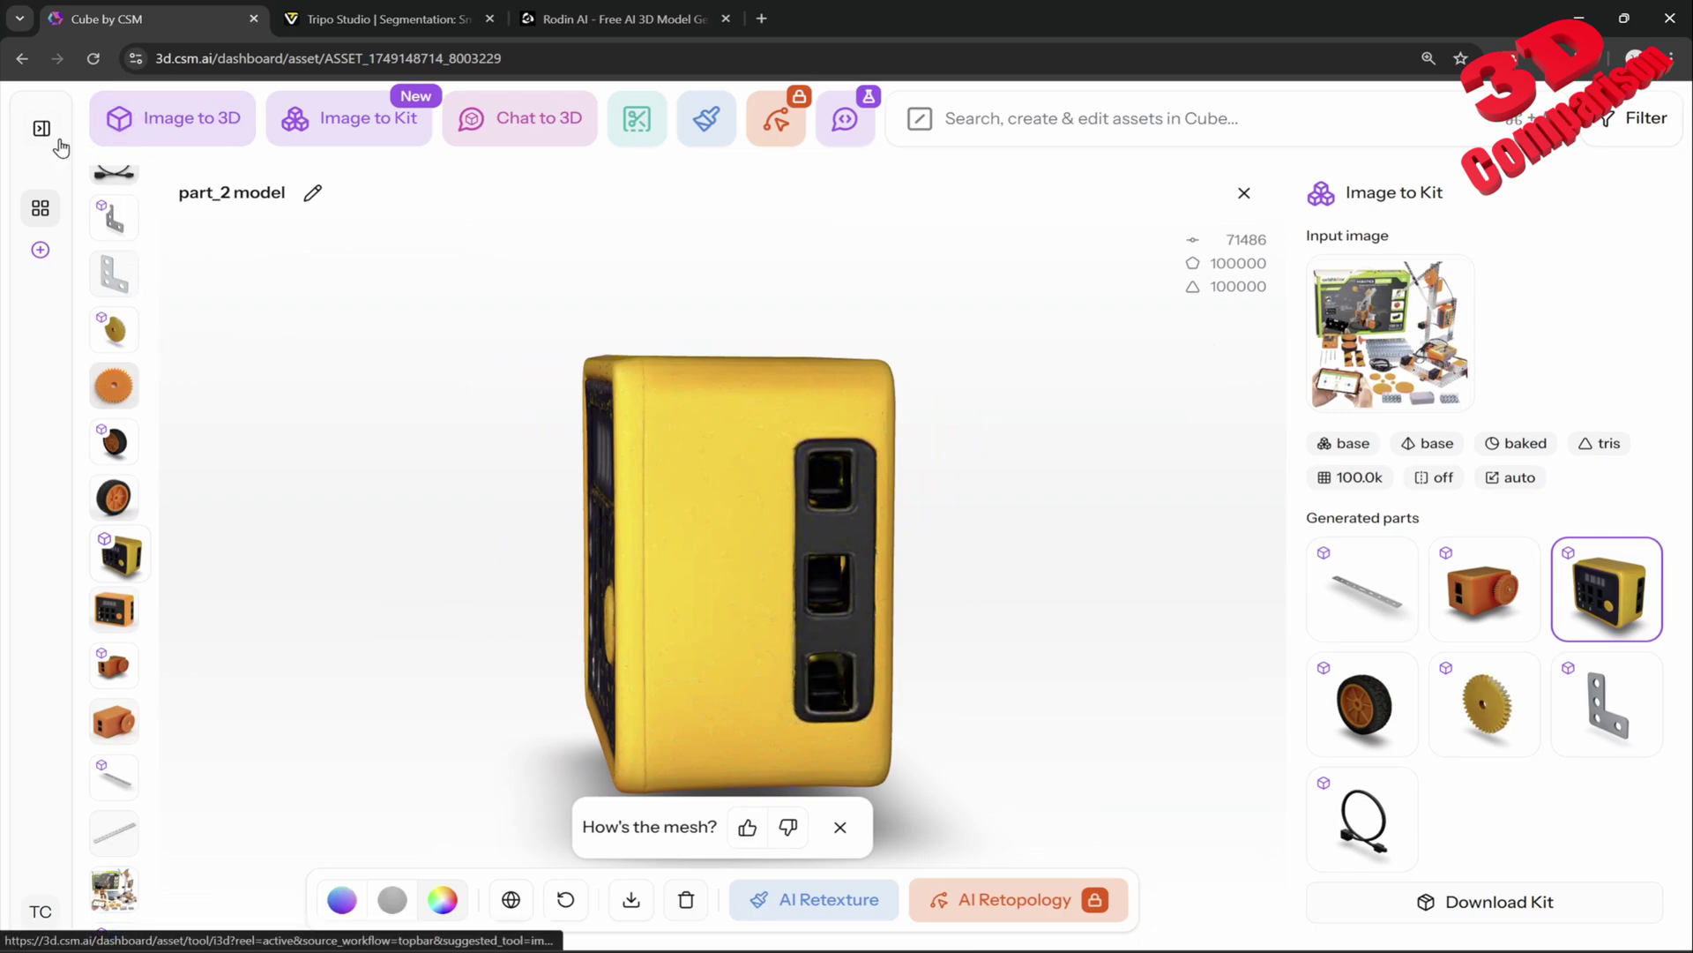
Step: Return to the kit's input image and open the Image to Kit tool
{"action": "left_click", "coordinate": [1372, 341]}
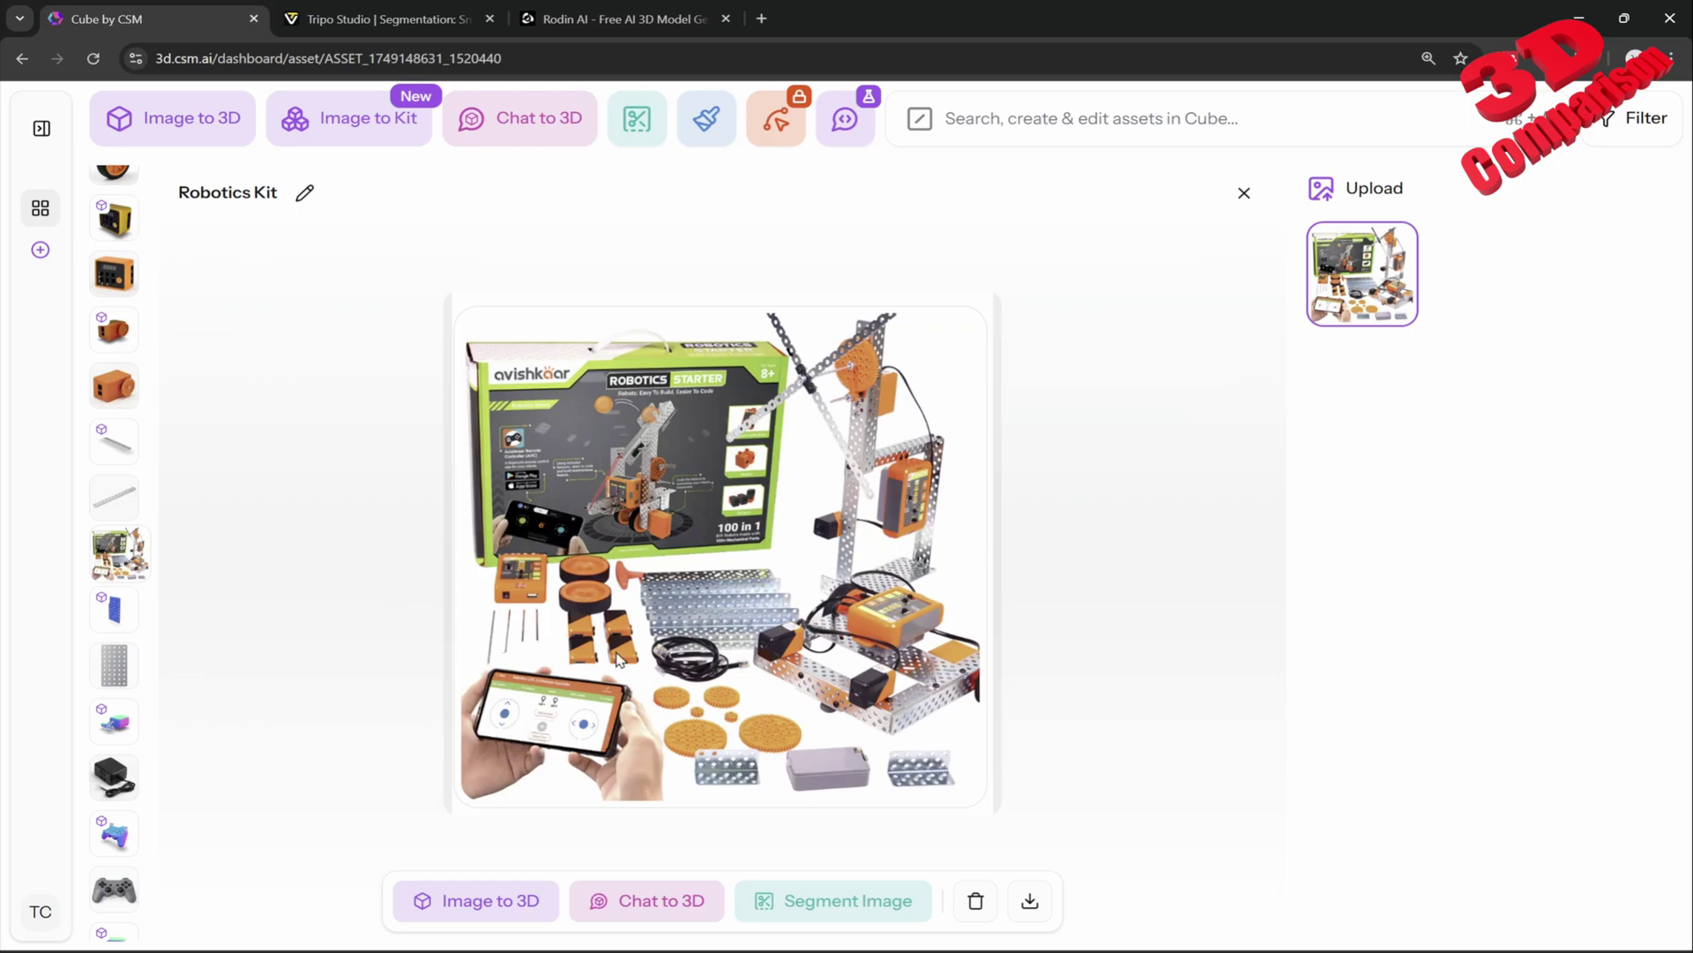
{"action": "left_click", "coordinate": [386, 132]}
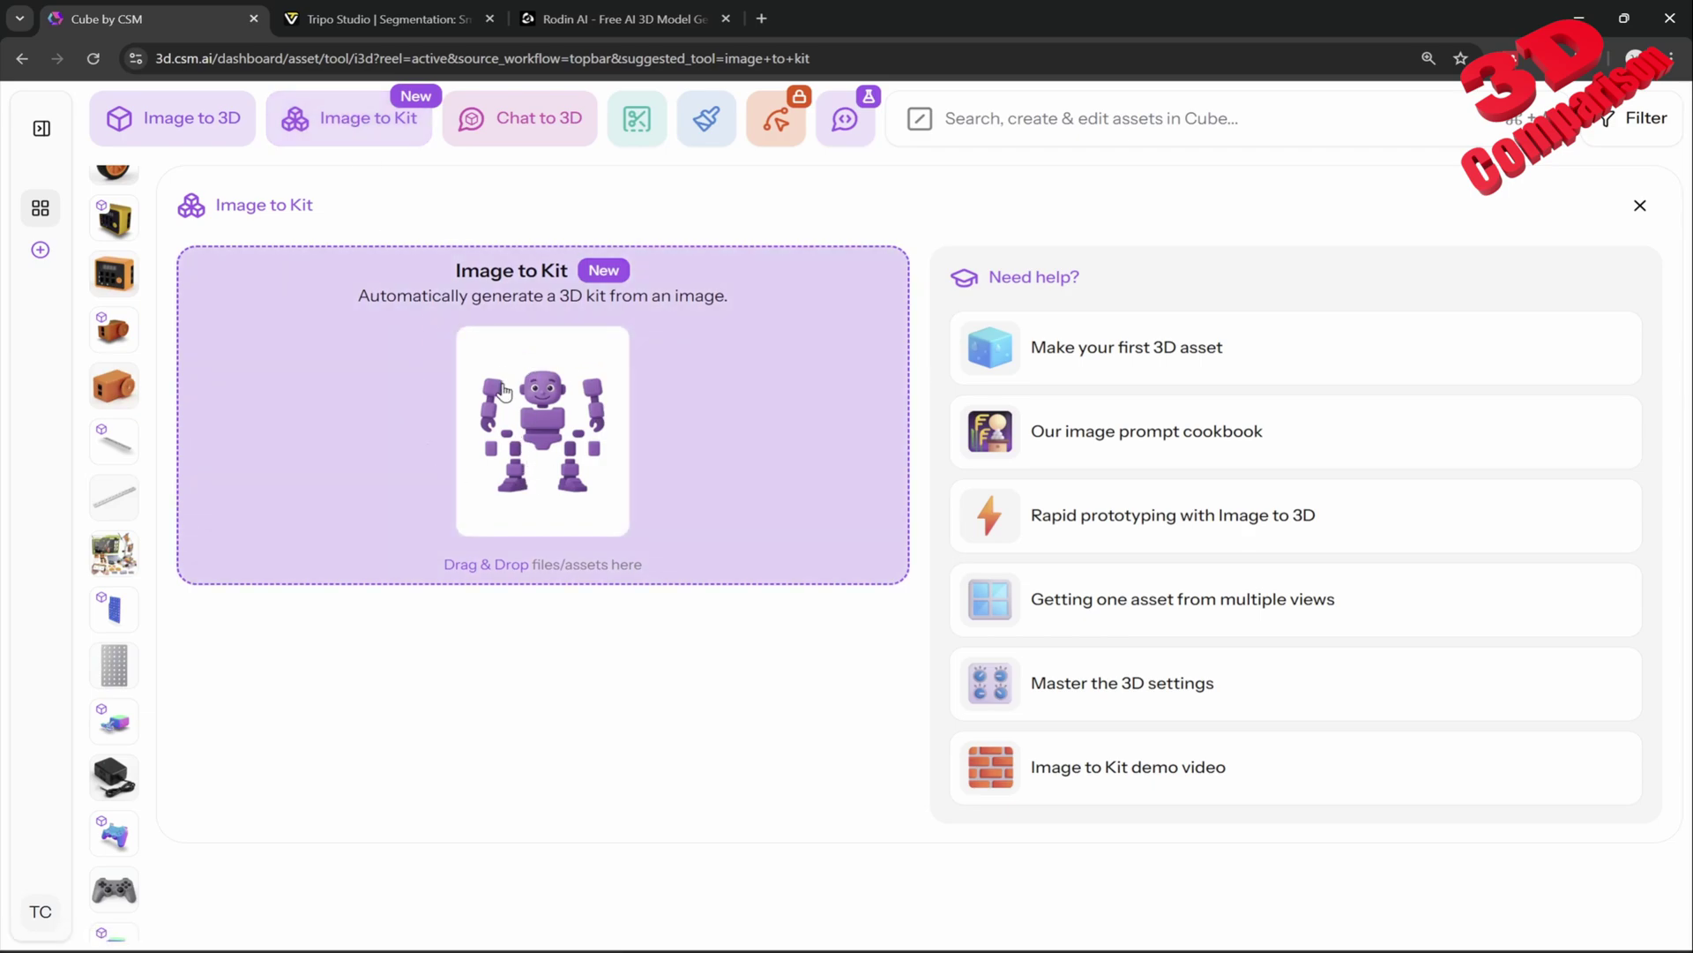
Step: Switch to Tripo Studio and show the textured kit model in the Generation workspace from another angle
{"action": "left_click", "coordinate": [388, 19]}
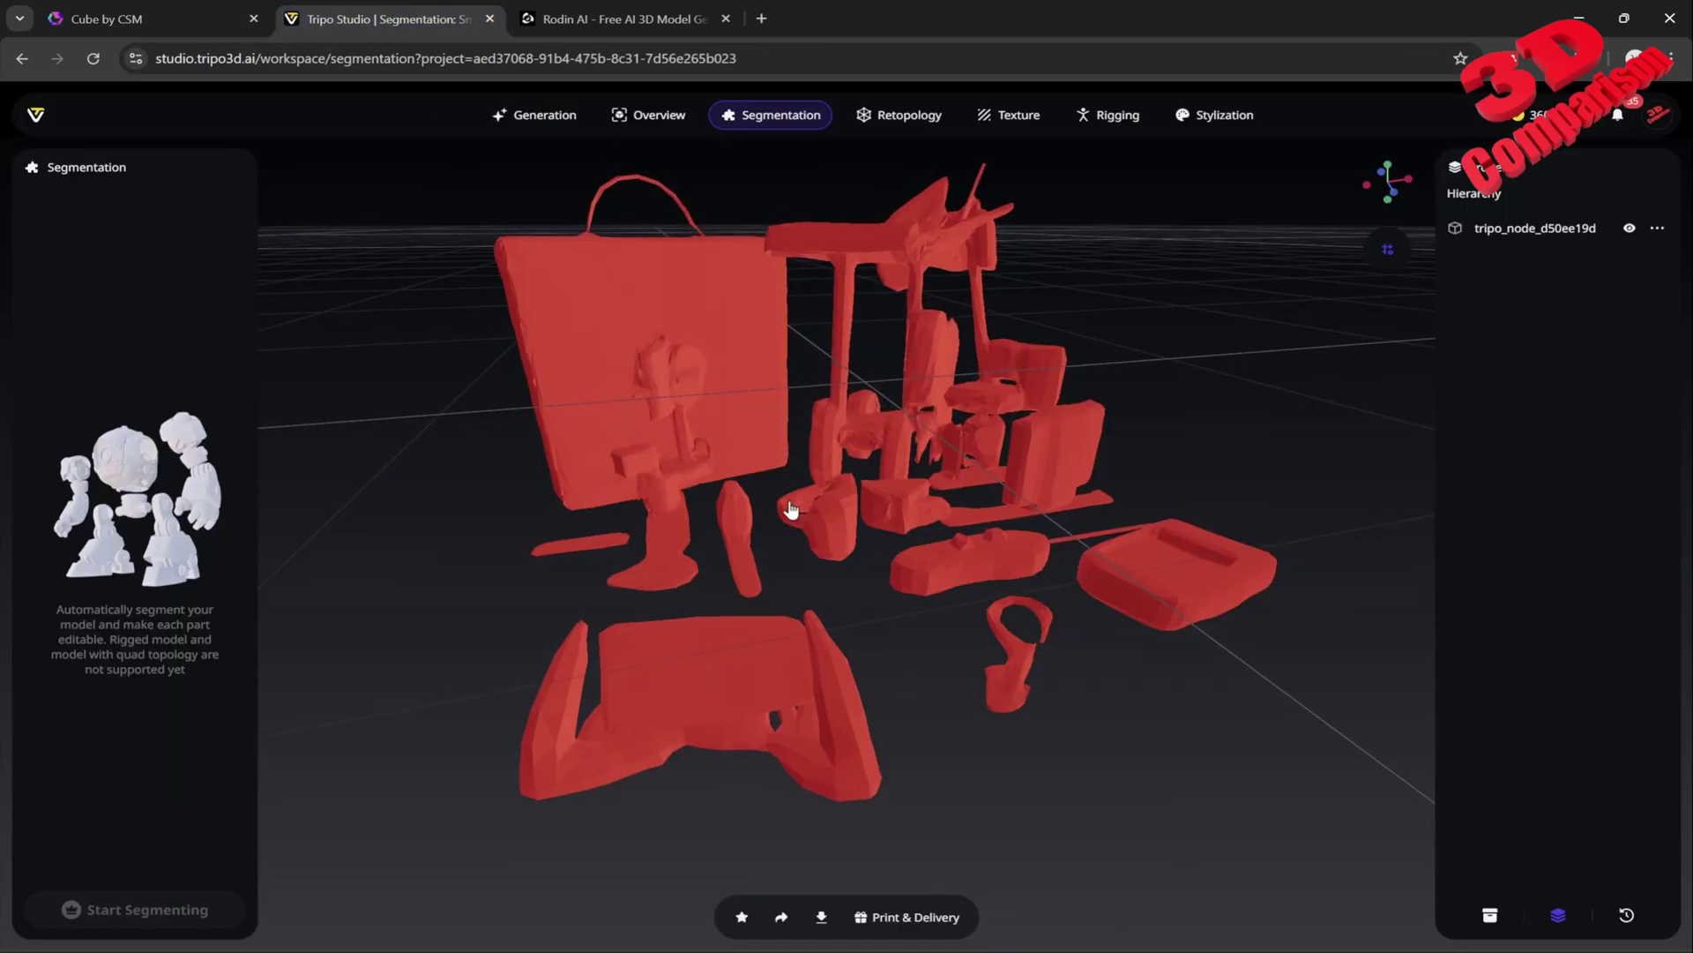
{"action": "left_click", "coordinate": [544, 116]}
{"action": "left_click_drag", "start_coordinate": [1032, 696], "coordinate": [1129, 703]}
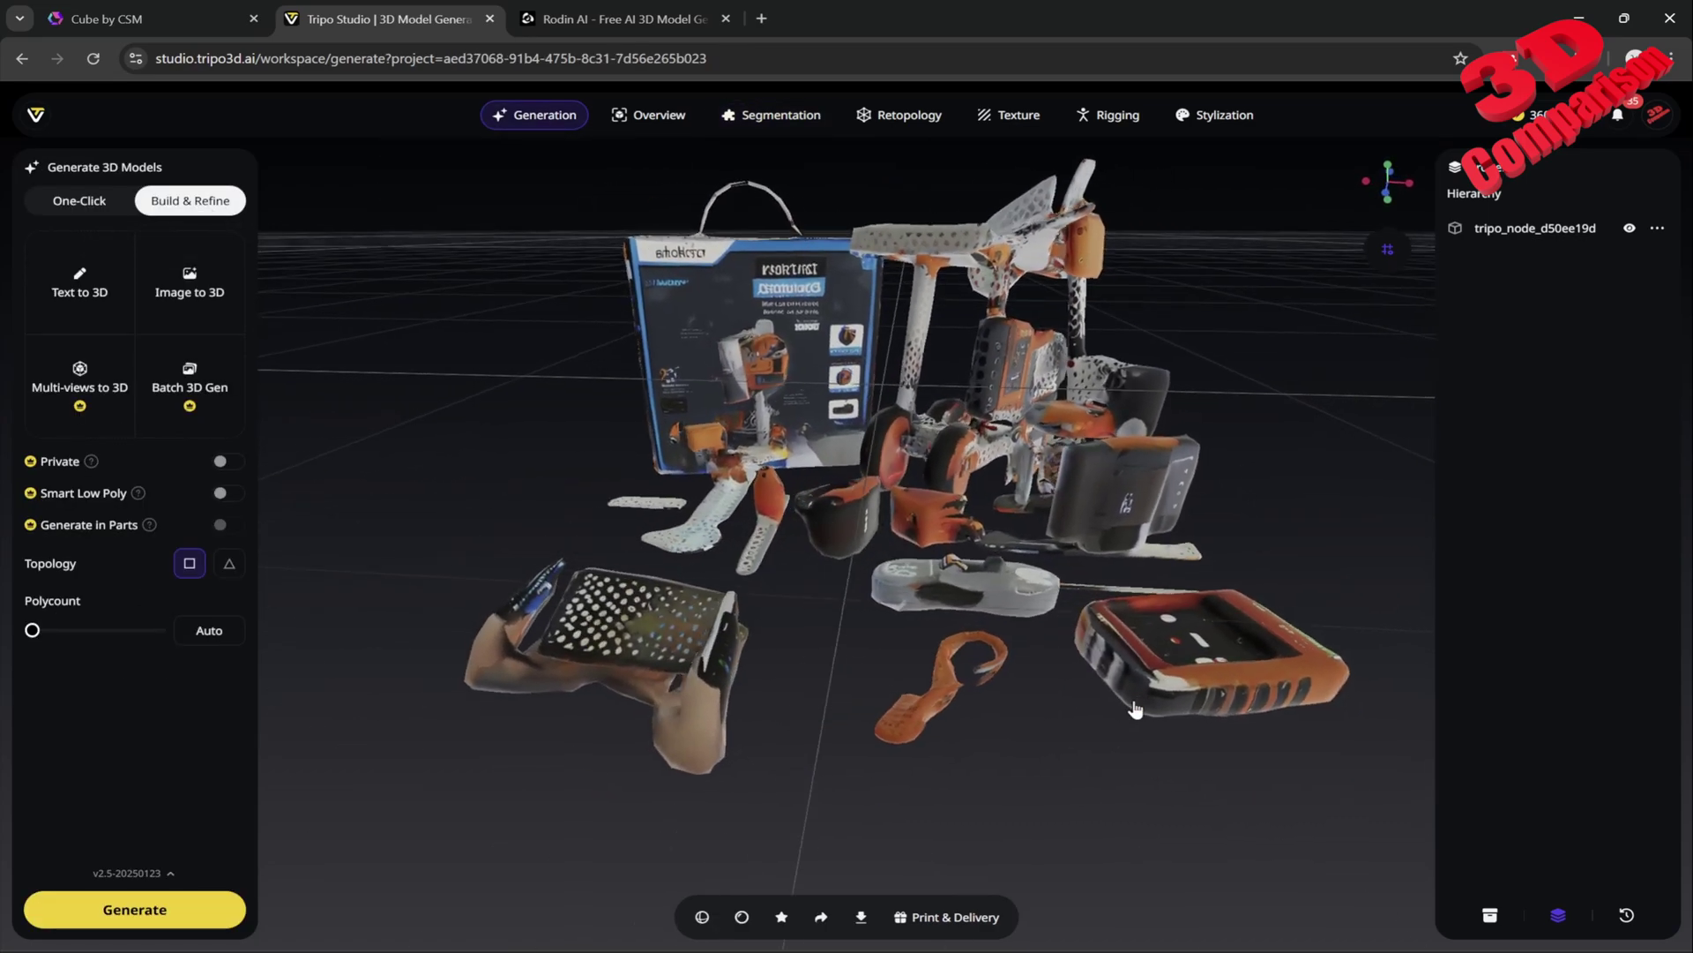
Step: Load the kit model with the green-framed box from the saved Tripo assets and view it from above
{"action": "left_click", "coordinate": [1490, 915]}
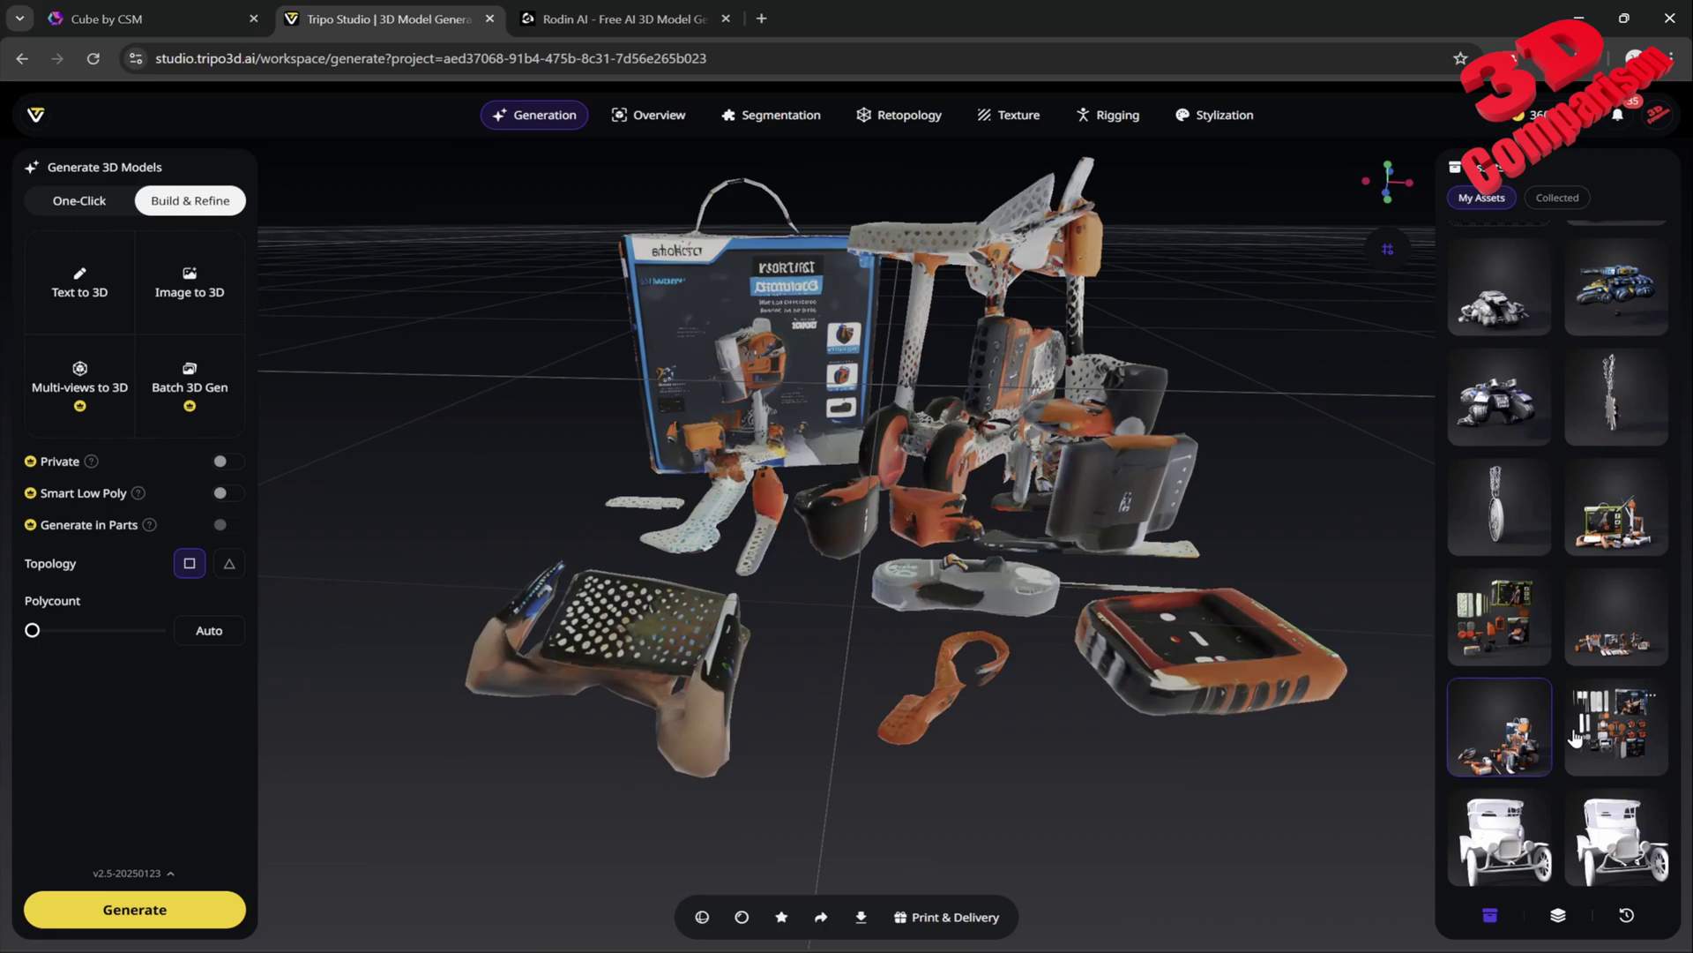
{"action": "left_click", "coordinate": [1594, 526]}
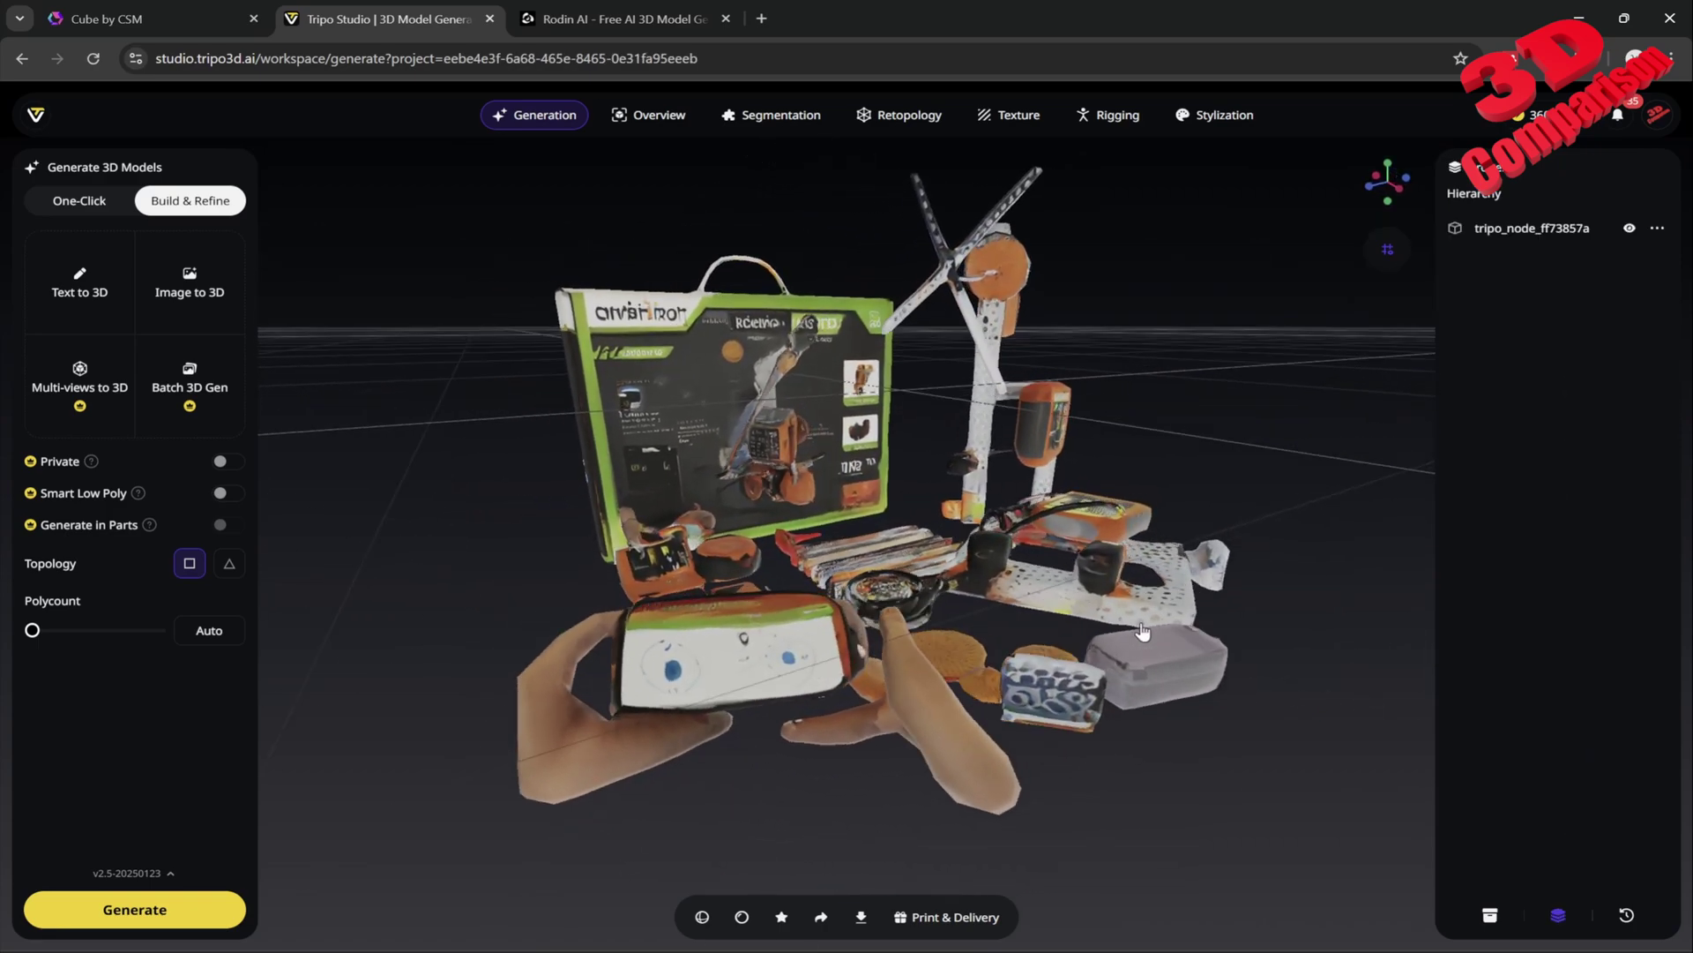
{"action": "left_click_drag", "start_coordinate": [1142, 631], "coordinate": [864, 542]}
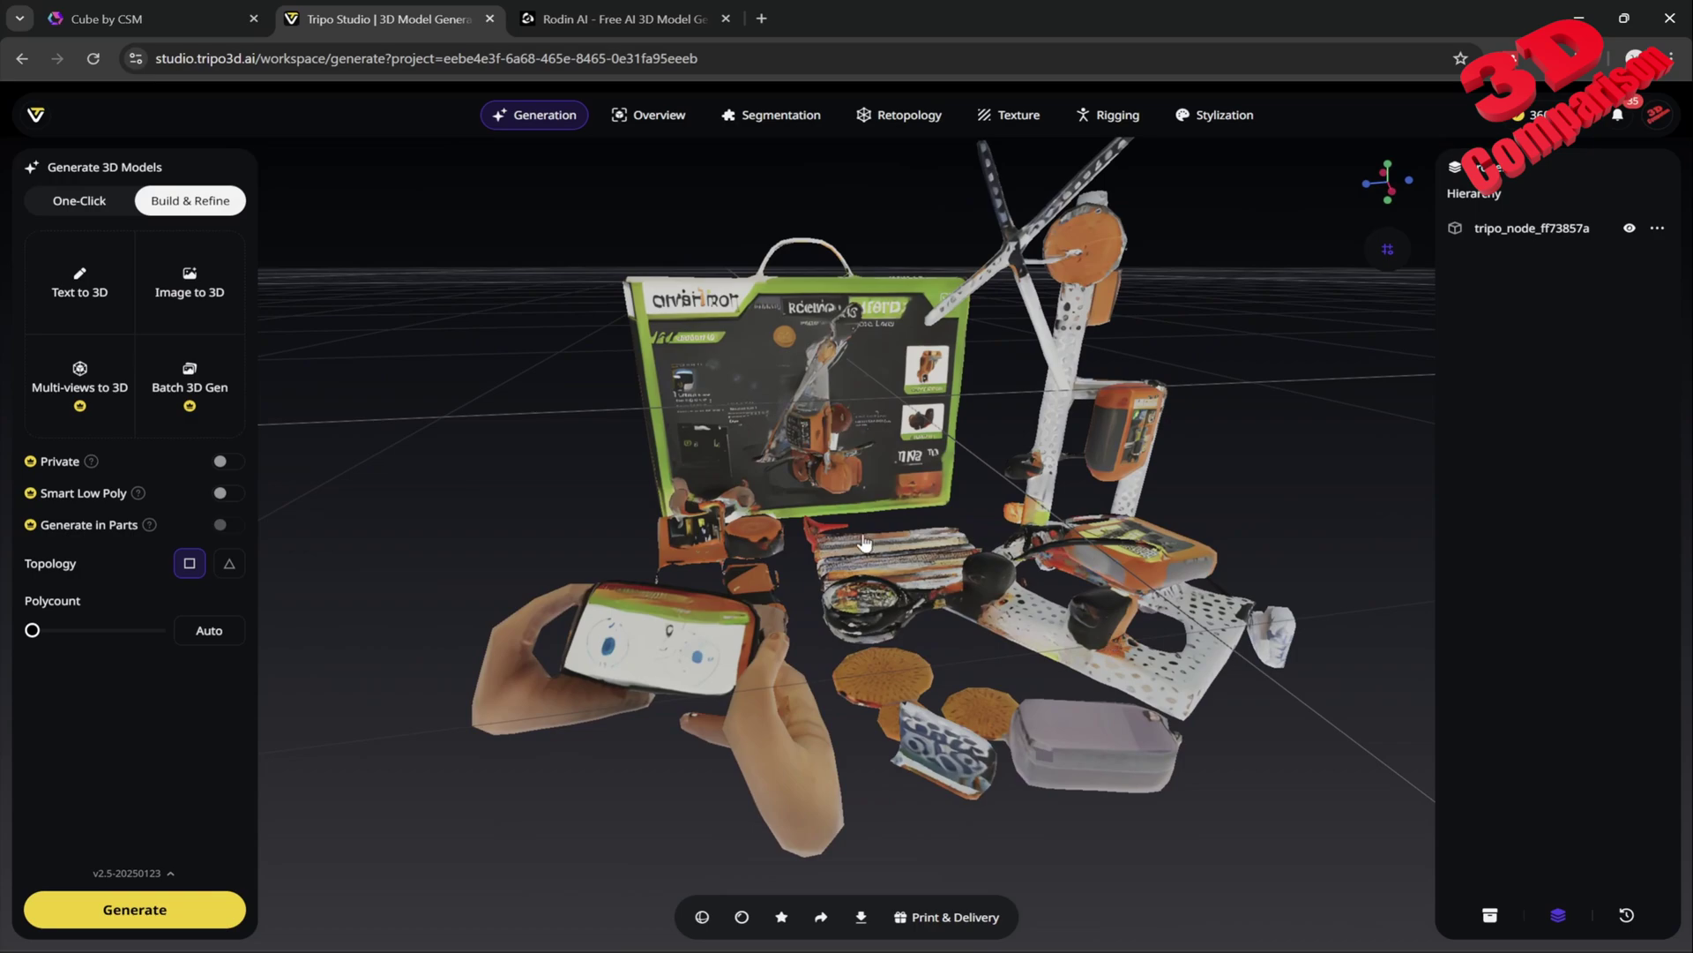
Step: Show the kit model's Overview information and view its reference image at full size before returning to the model
{"action": "left_click", "coordinate": [628, 115]}
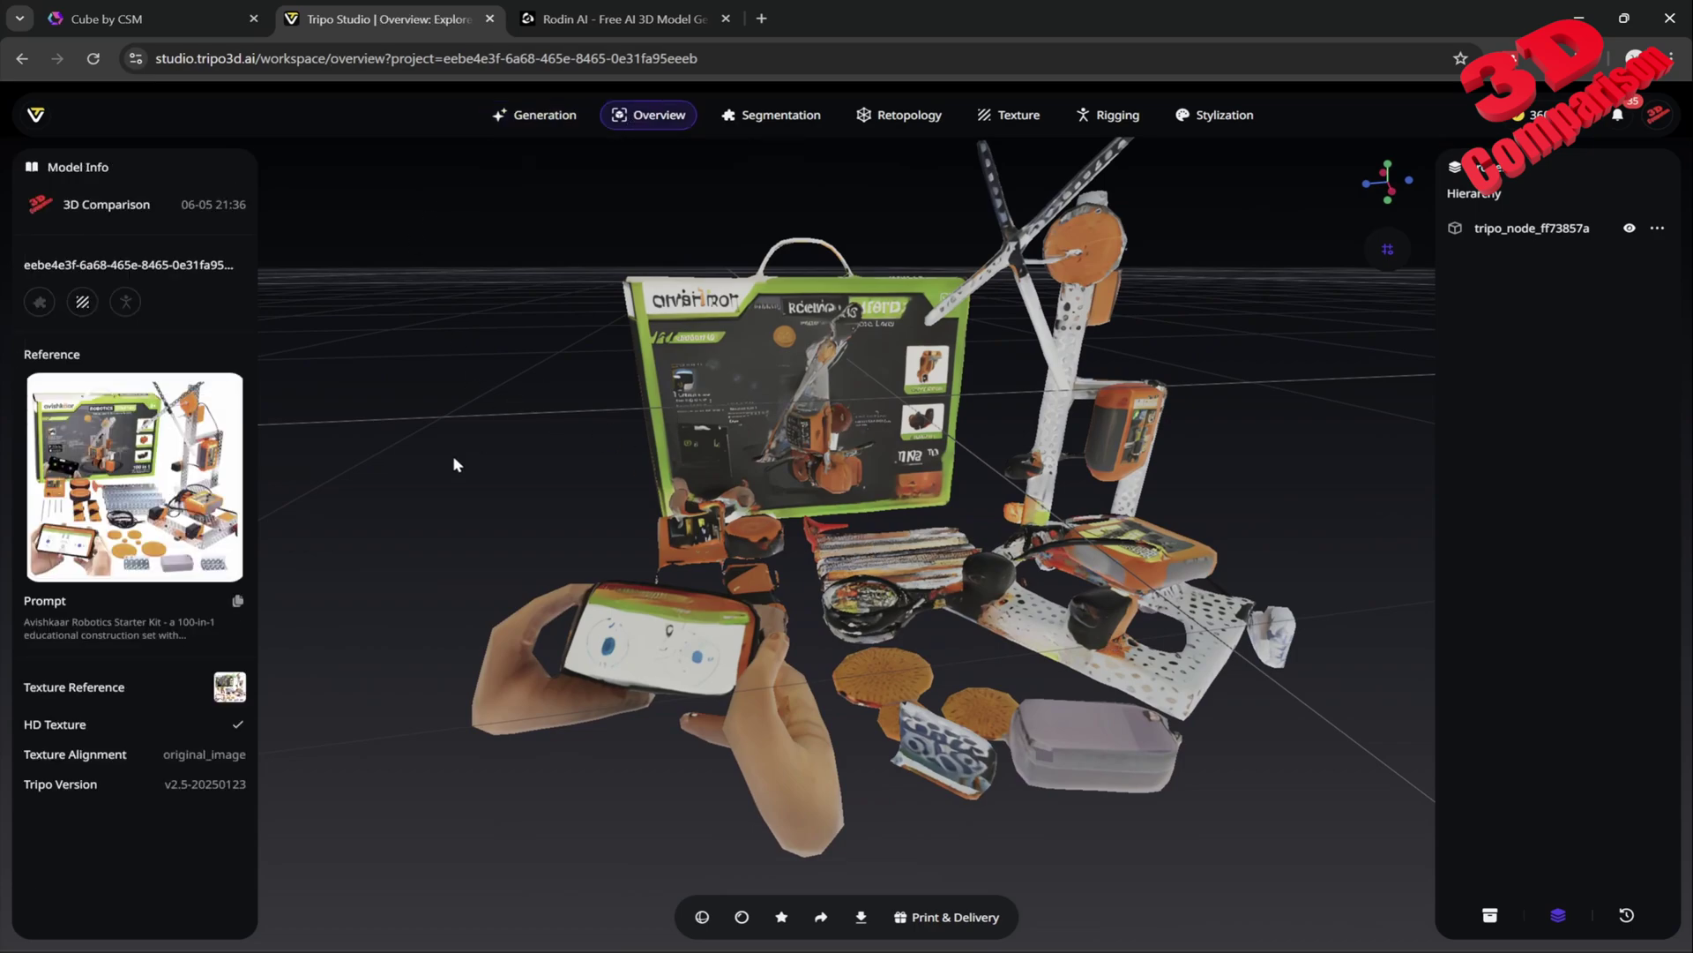
{"action": "left_click", "coordinate": [194, 446]}
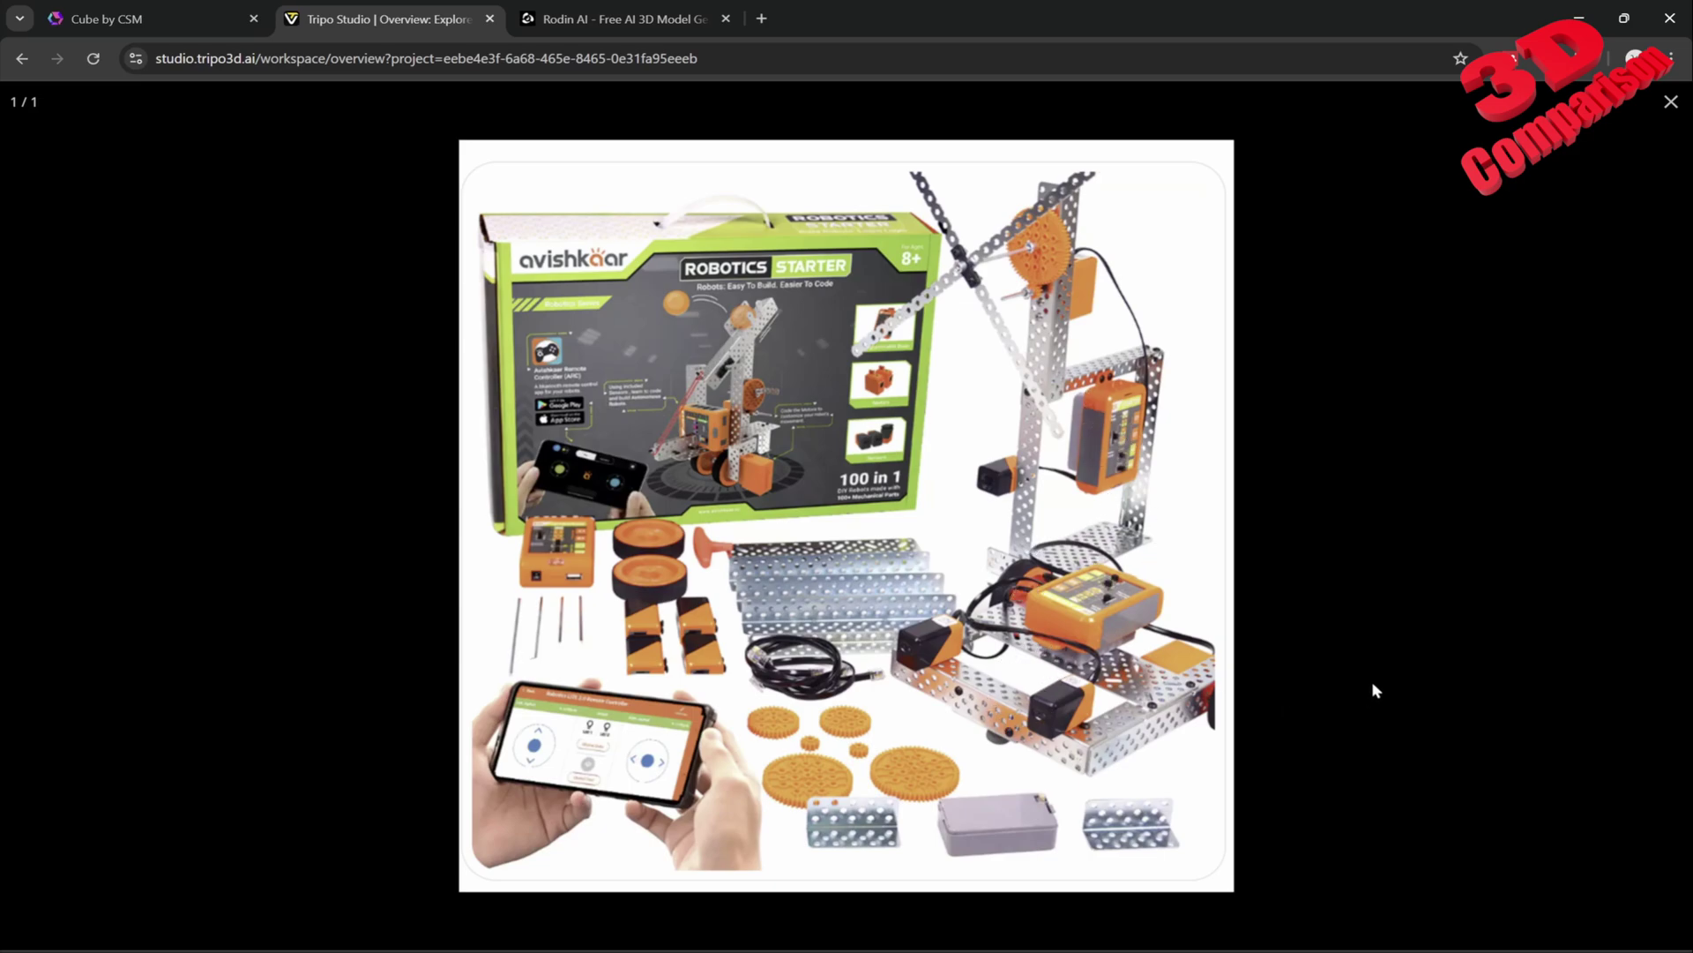
{"action": "left_click", "coordinate": [1316, 480]}
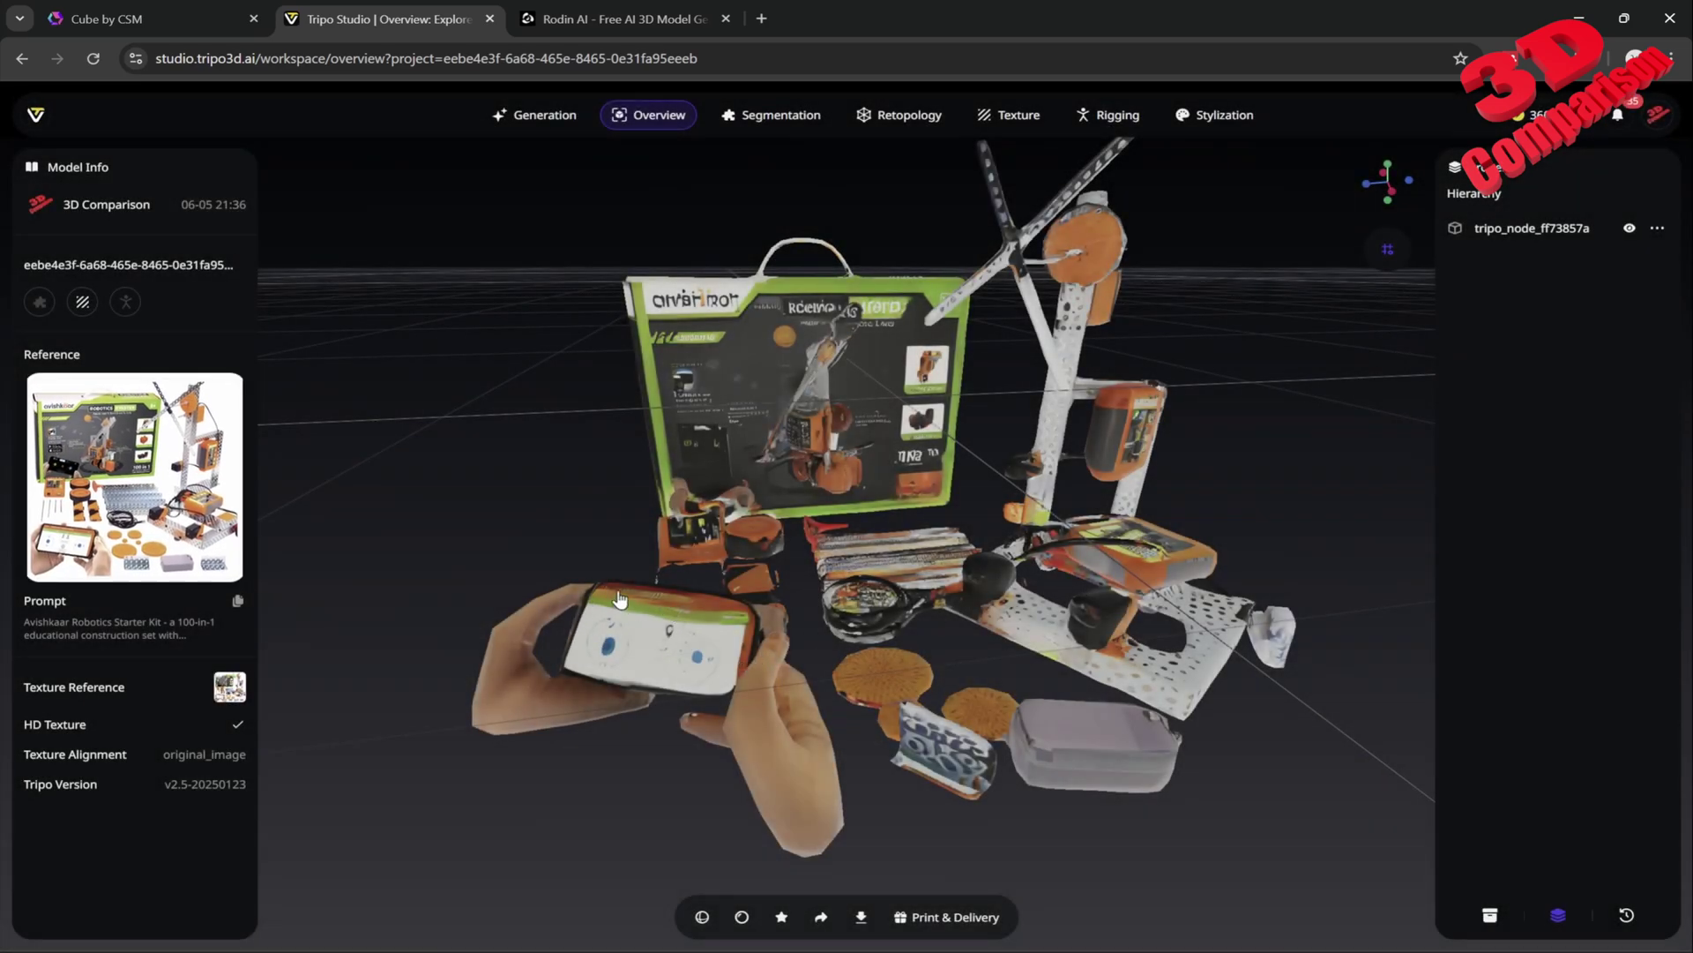
Step: Examine the textured kit model from several angles and inspect its mesh up close in Wireframe Mode
{"action": "left_click_drag", "start_coordinate": [749, 639], "coordinate": [871, 674]}
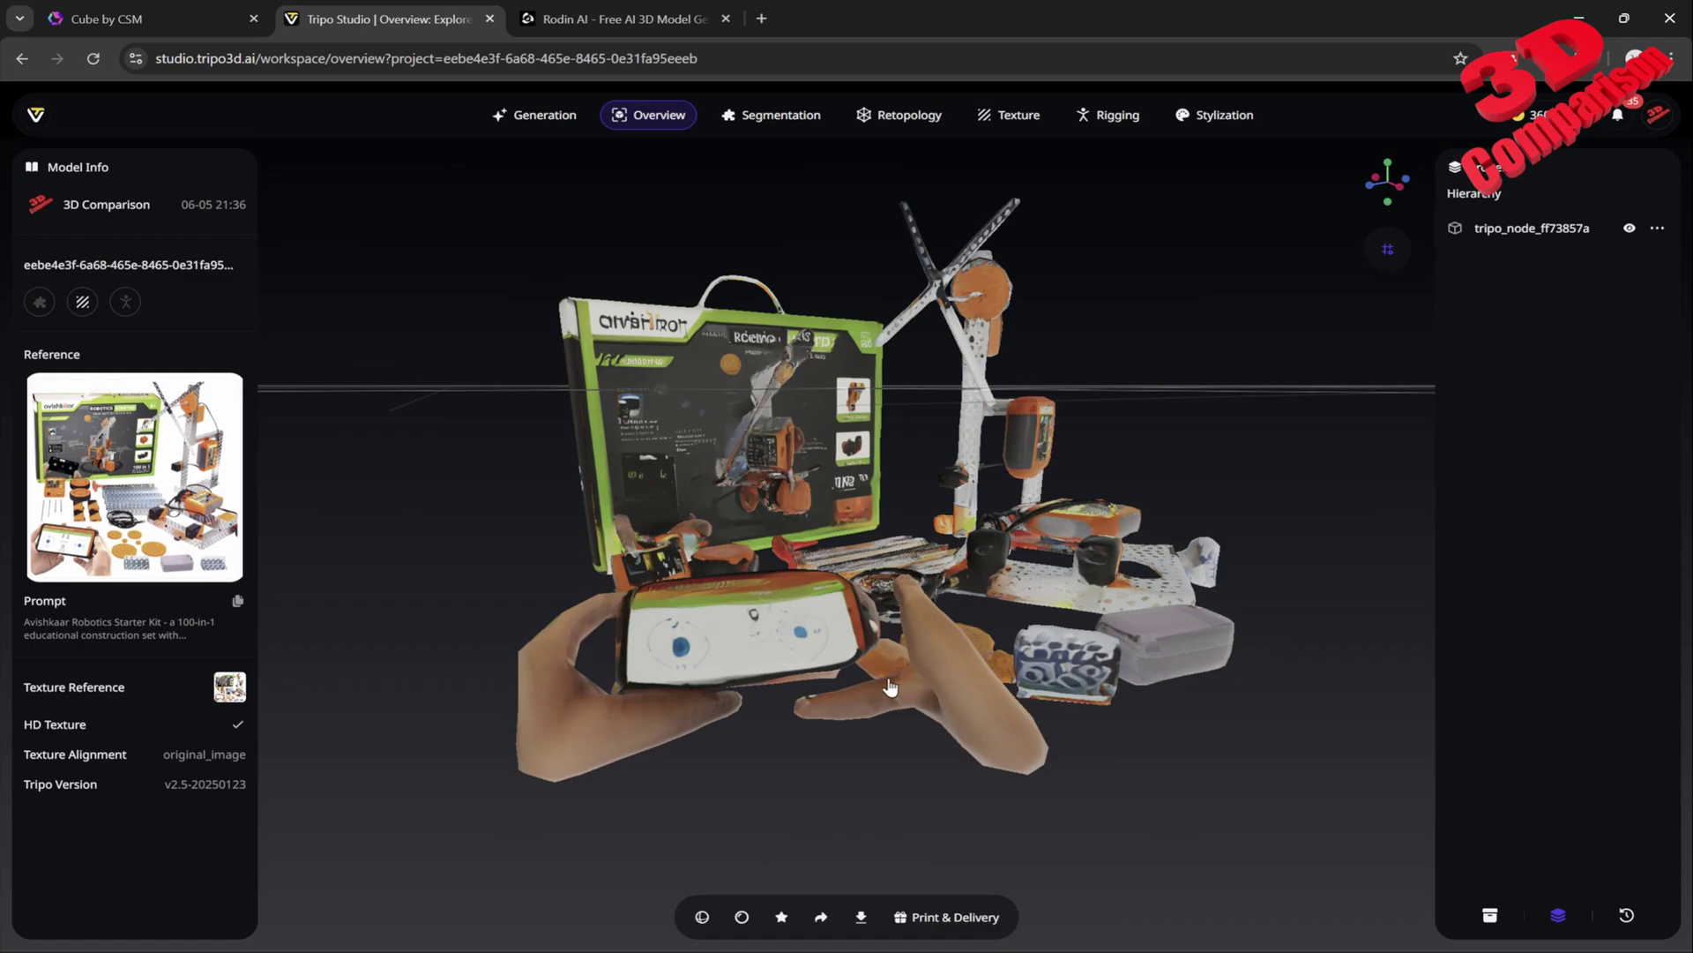
{"action": "left_click", "coordinate": [878, 675]}
{"action": "left_click", "coordinate": [840, 792]}
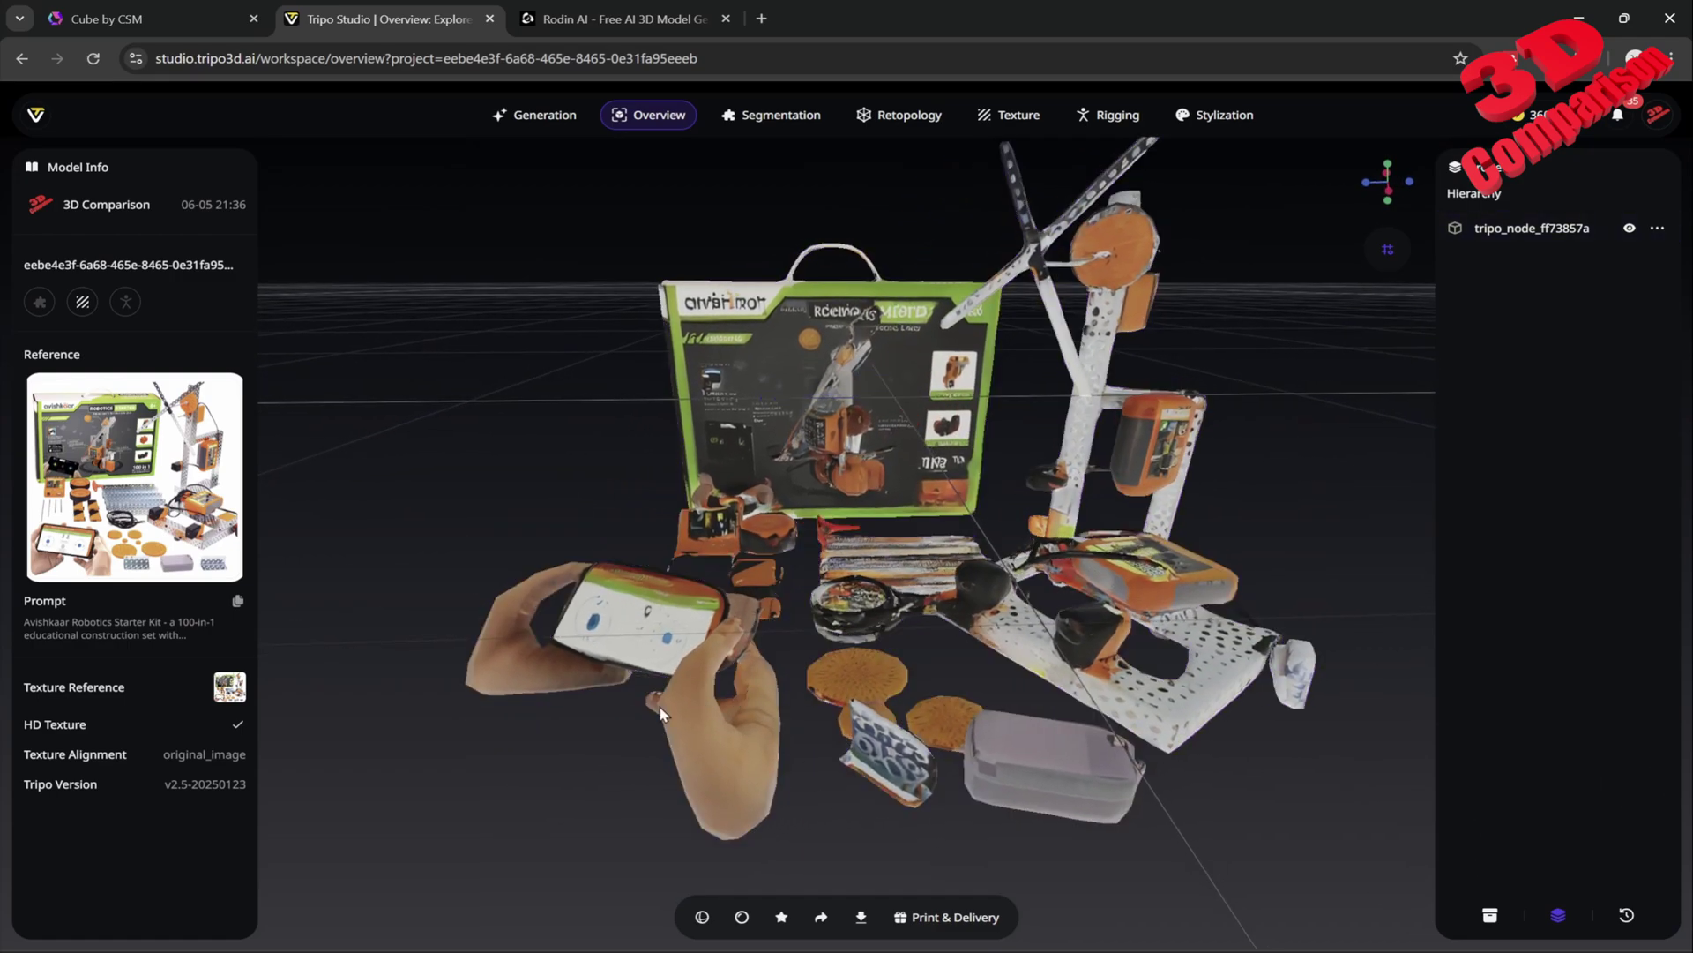
{"action": "left_click_drag", "start_coordinate": [840, 792], "coordinate": [634, 578]}
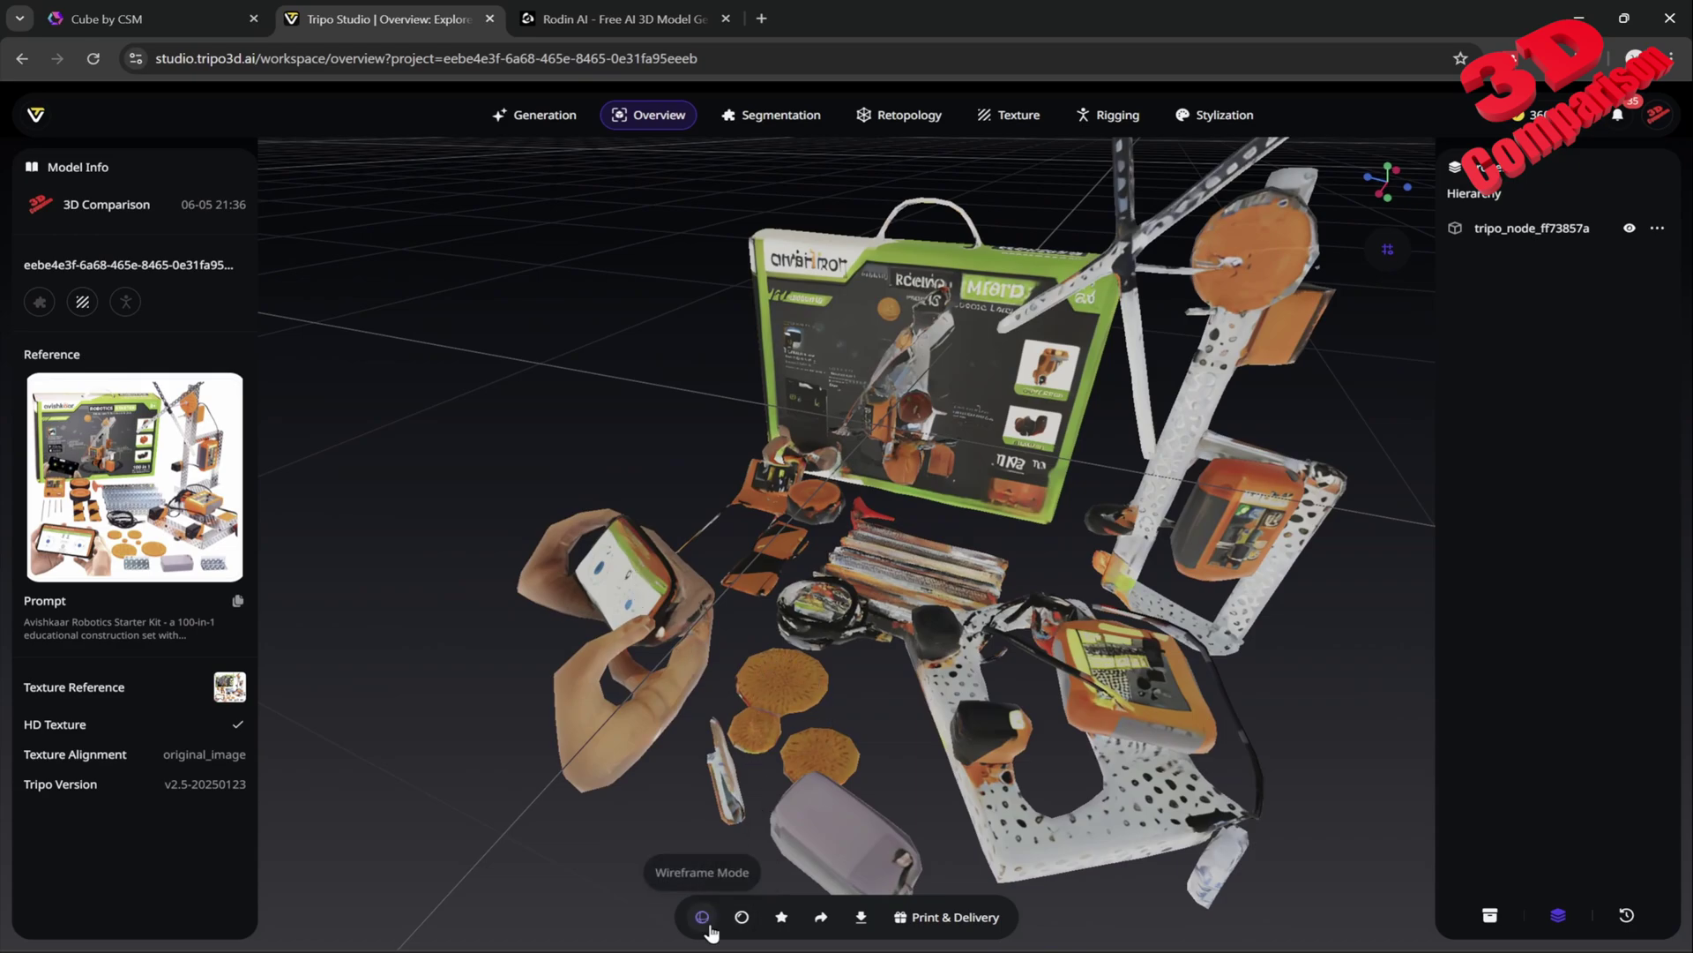
{"action": "left_click", "coordinate": [702, 917]}
{"action": "left_click_drag", "start_coordinate": [877, 727], "coordinate": [817, 407]}
{"action": "scroll", "coordinate": [817, 407], "scroll_direction": "up", "scroll_amount": 6}
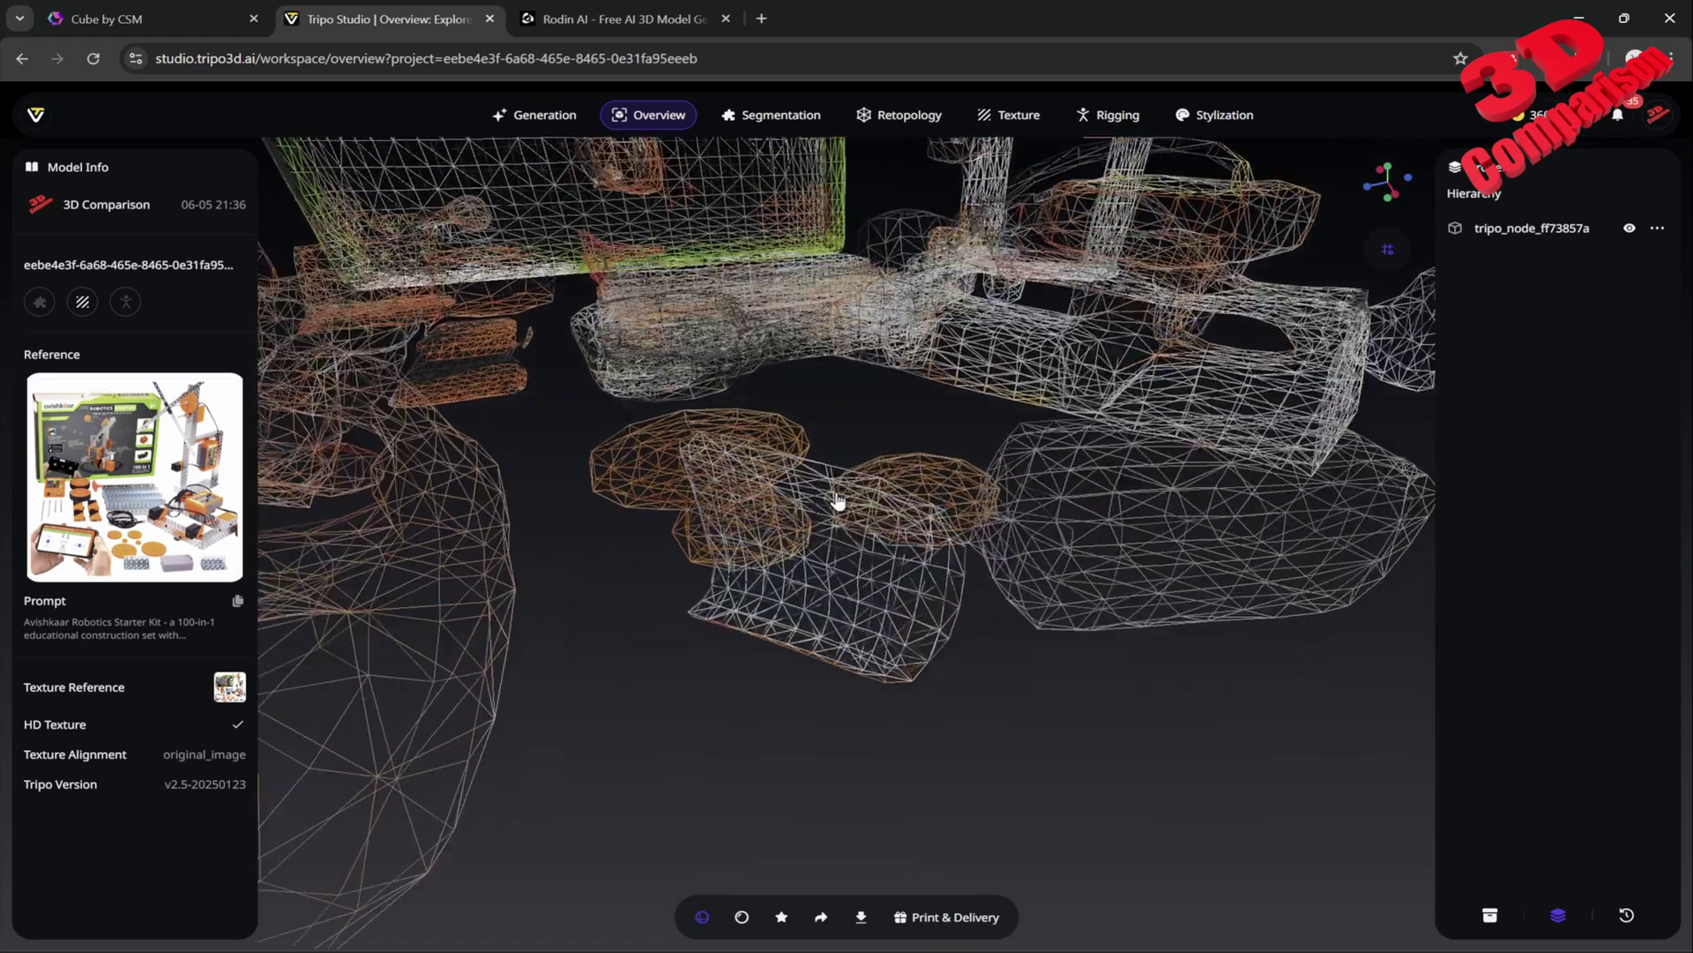
Step: Show the kit model without its texture and inspect the plain geometry of its small parts
{"action": "left_click", "coordinate": [742, 917]}
{"action": "left_click_drag", "start_coordinate": [959, 721], "coordinate": [887, 748]}
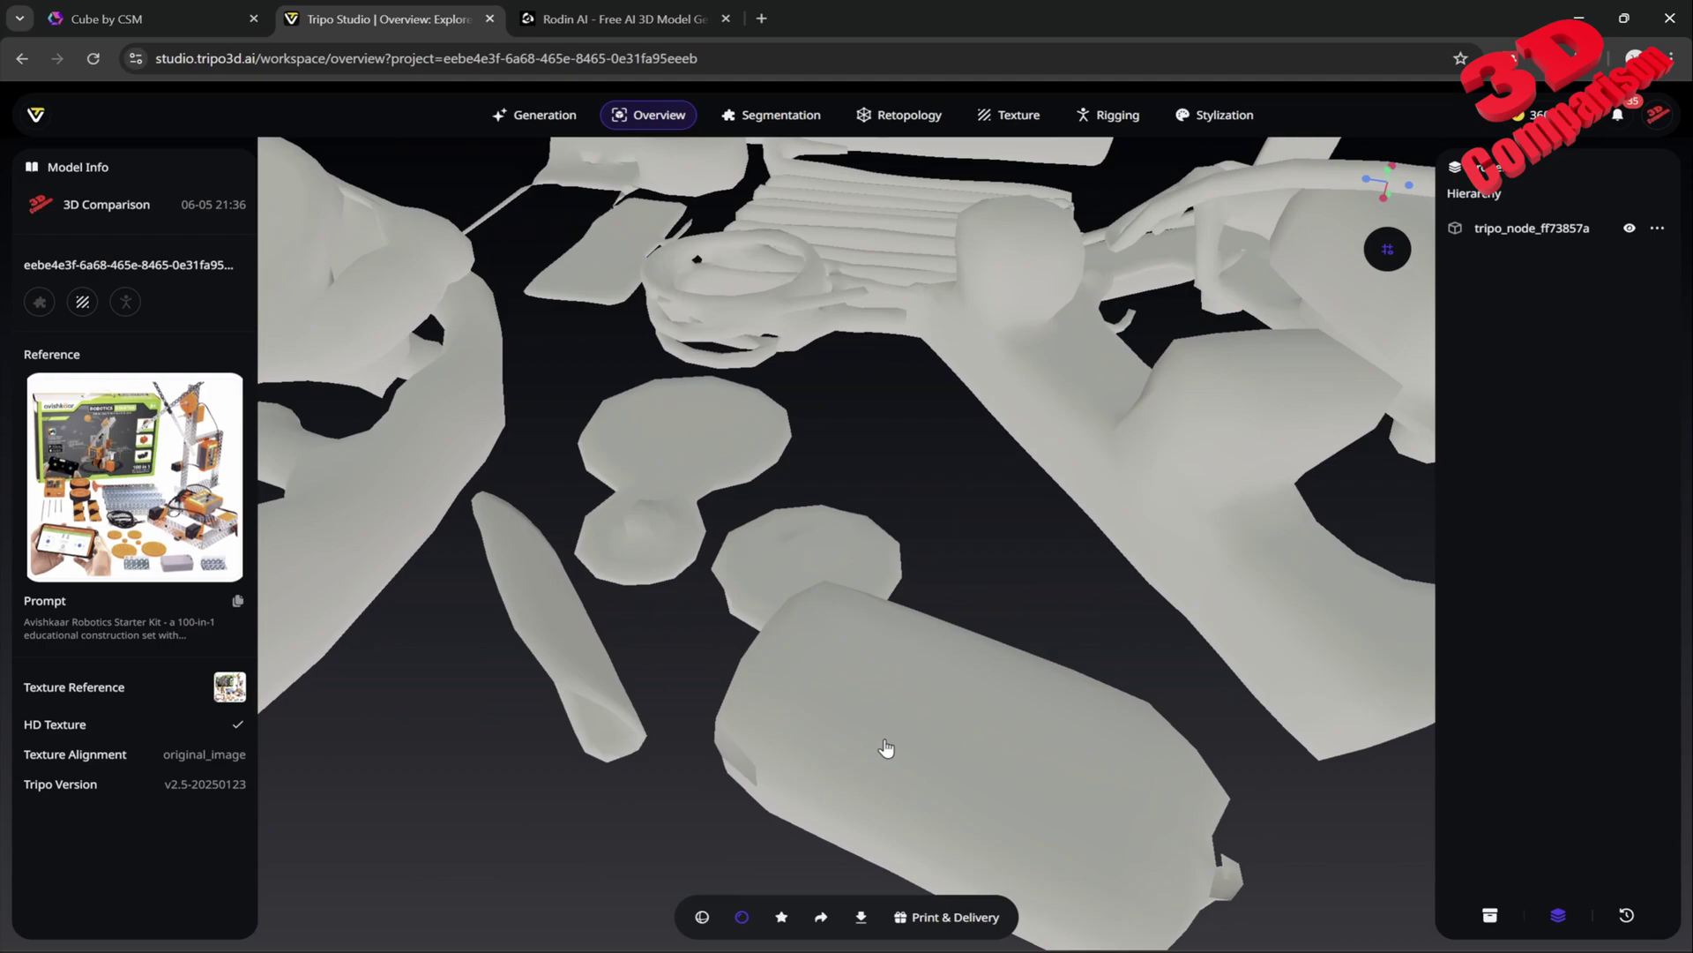
{"action": "scroll", "coordinate": [929, 537], "scroll_direction": "down", "scroll_amount": 5}
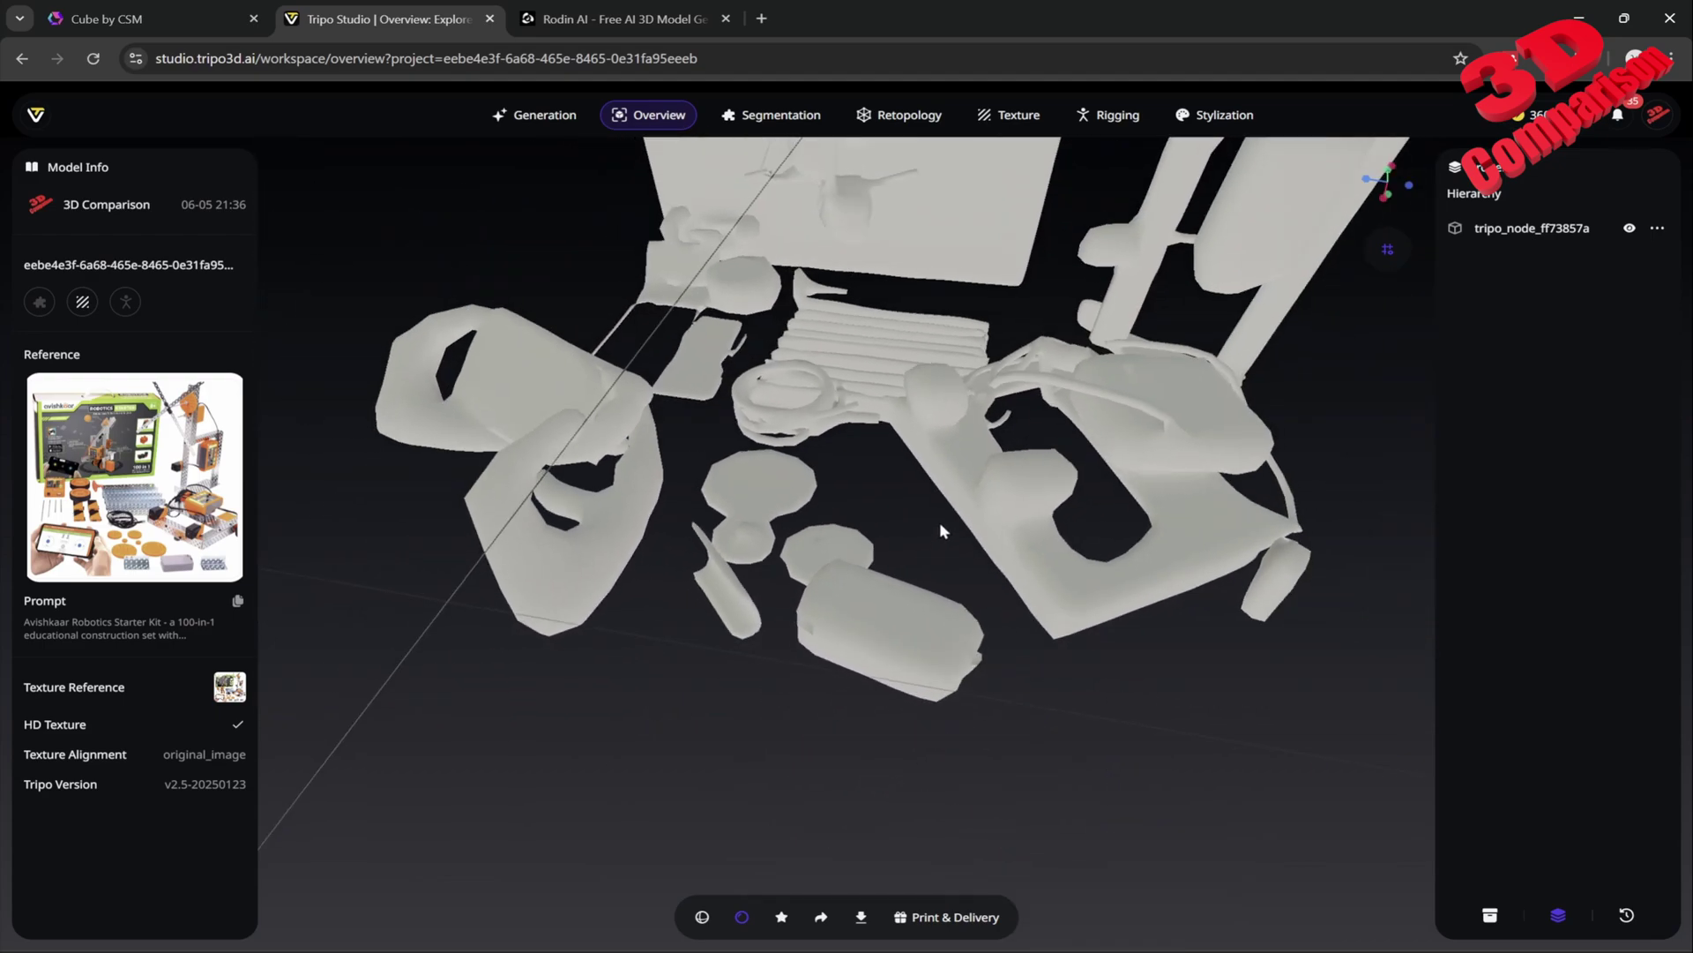
Step: Restore the kit model's texture and inspect its small parts up close and from a wider angle
{"action": "left_click_drag", "start_coordinate": [937, 523], "coordinate": [934, 575]}
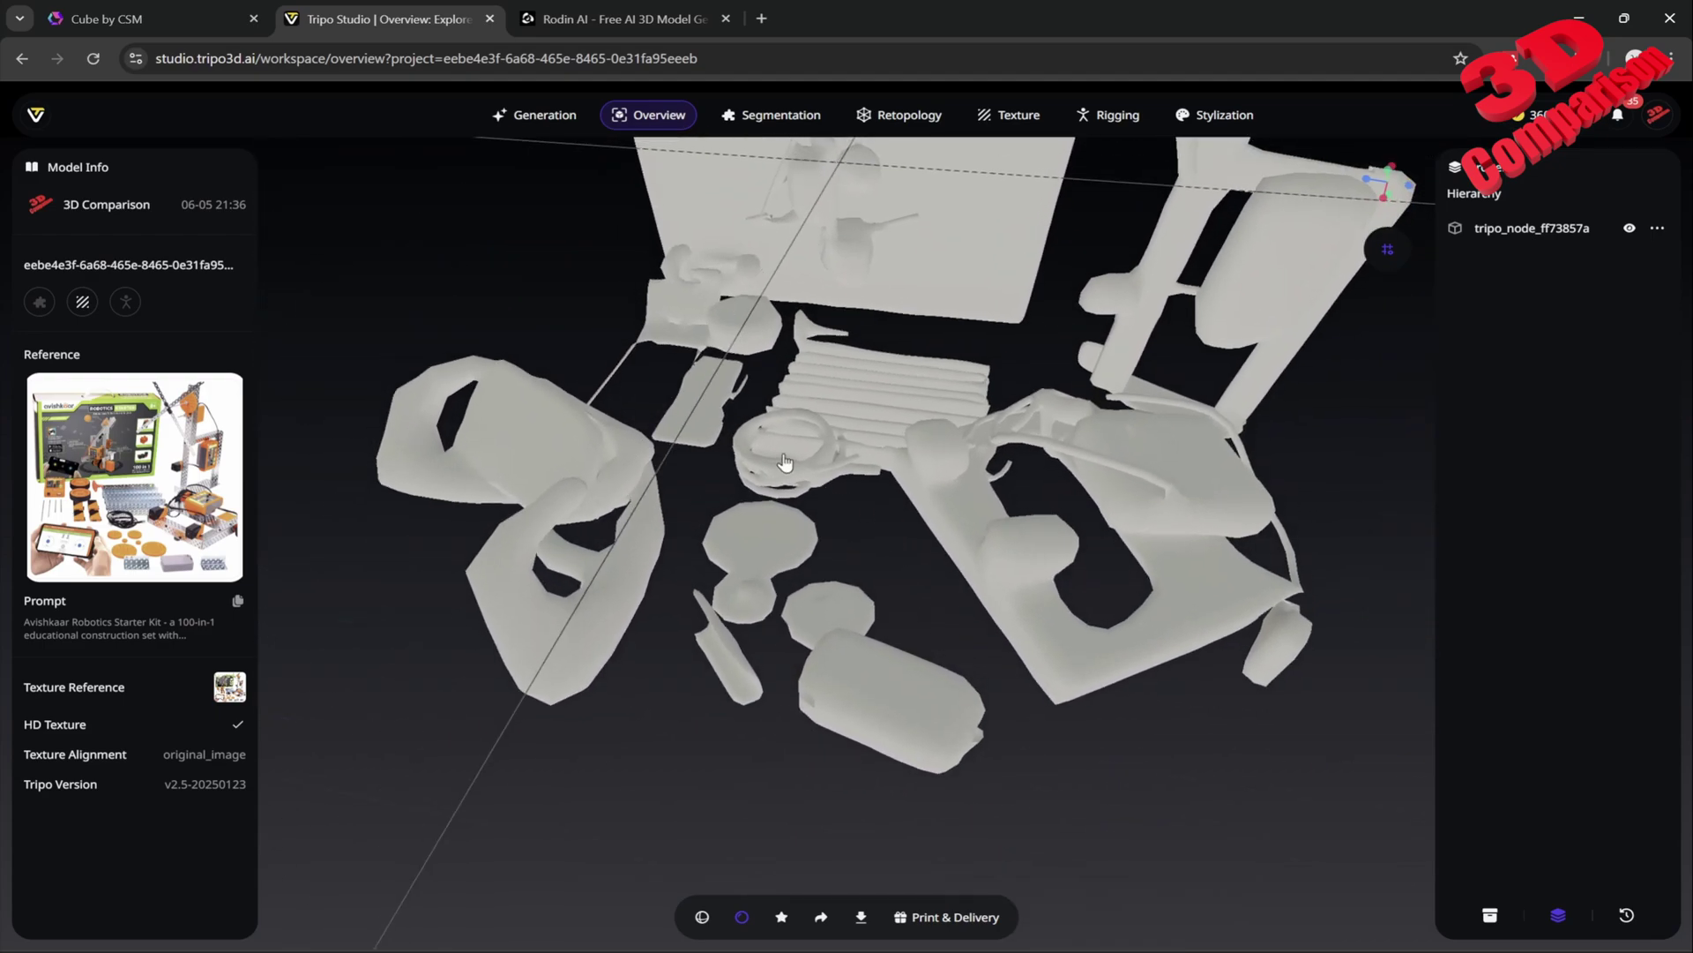
{"action": "scroll", "coordinate": [785, 461], "scroll_direction": "up", "scroll_amount": 5}
{"action": "left_click", "coordinate": [742, 916]}
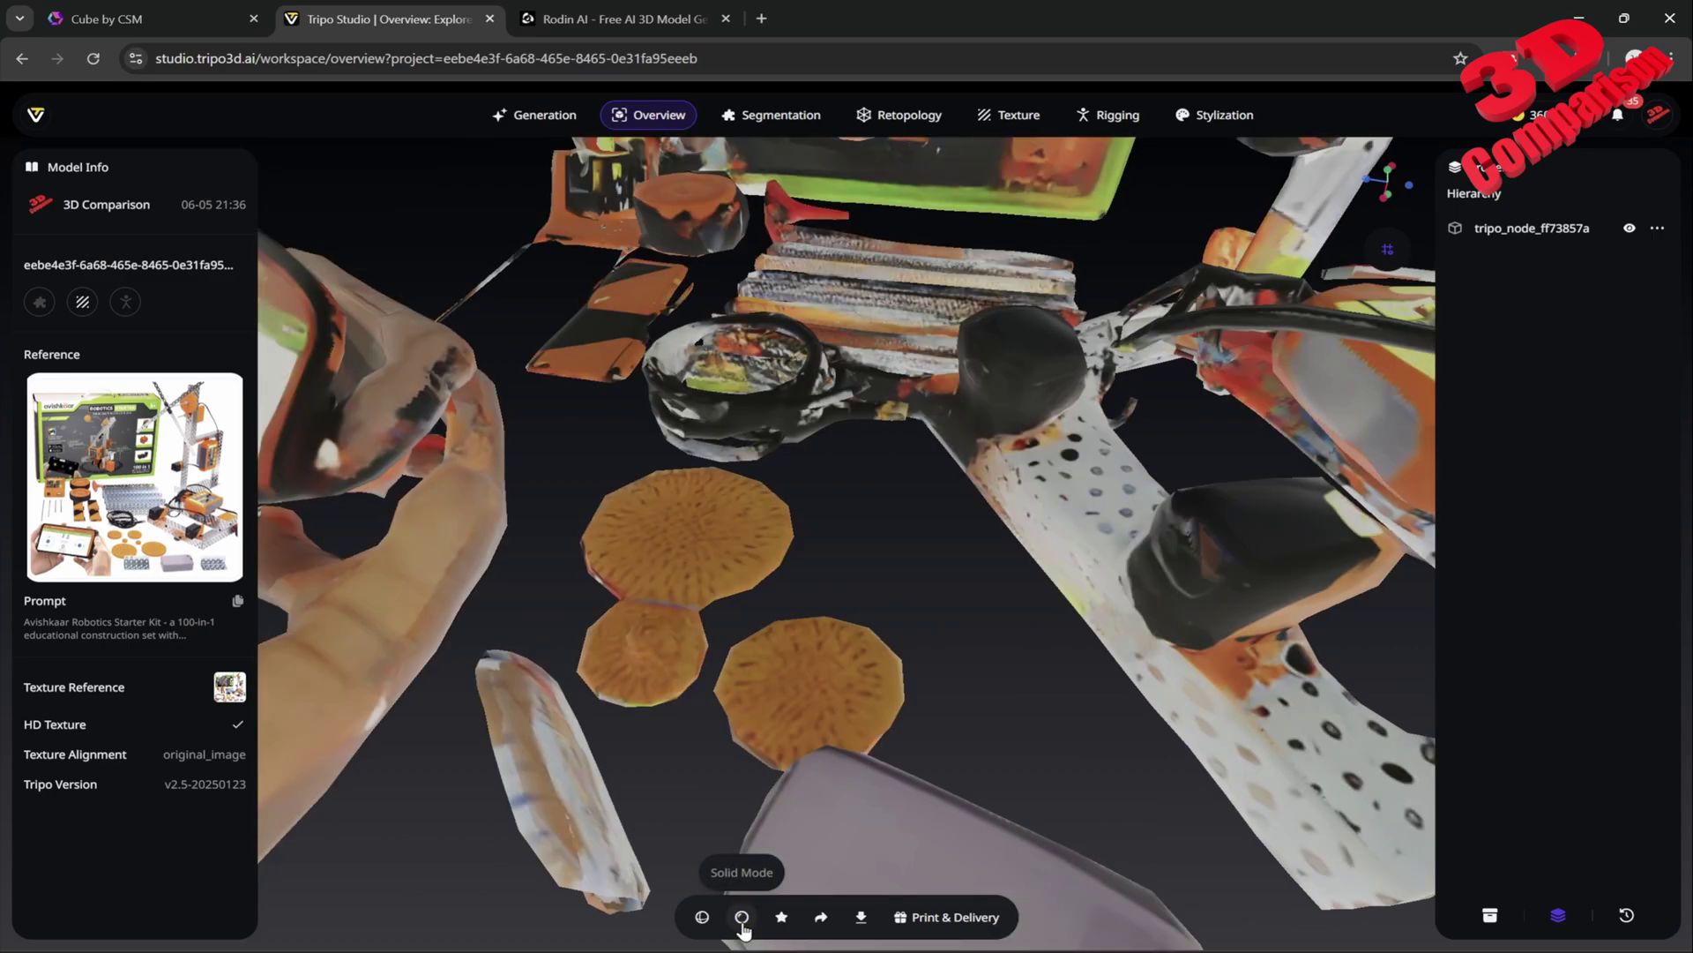
{"action": "left_click_drag", "start_coordinate": [776, 432], "coordinate": [951, 598]}
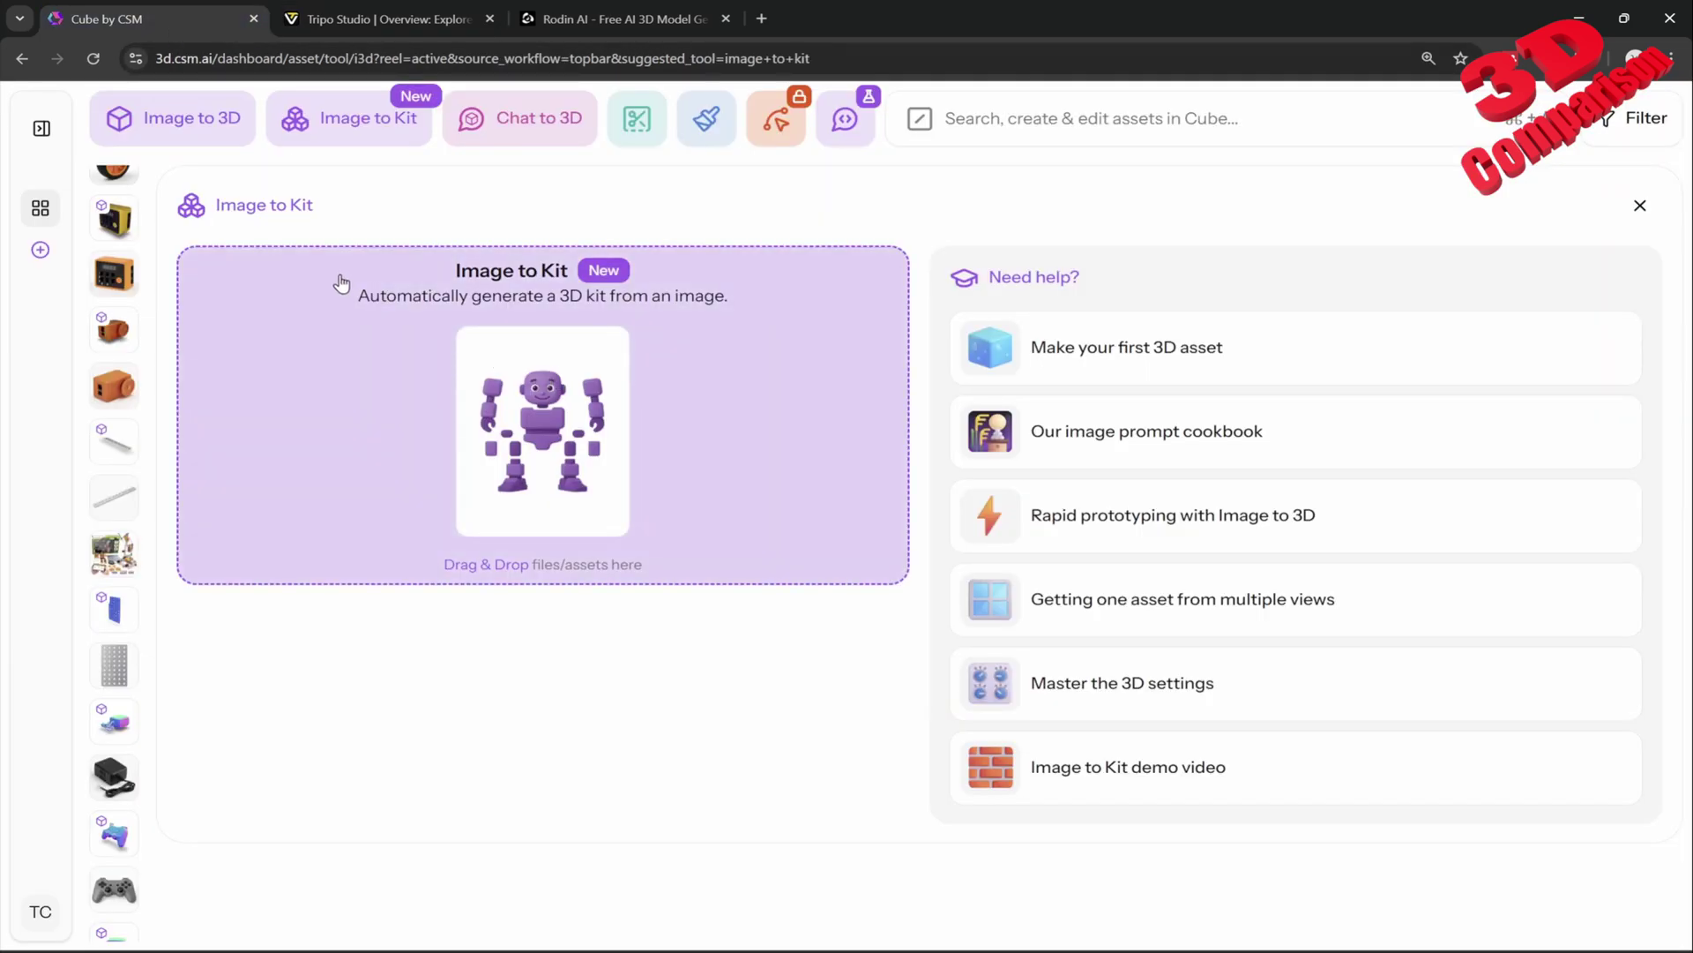
Step: In Cube by CSM, view the generated image of the black power adapter and examine its 3D model from another angle
{"action": "scroll", "coordinate": [116, 483], "scroll_direction": "up", "scroll_amount": 2}
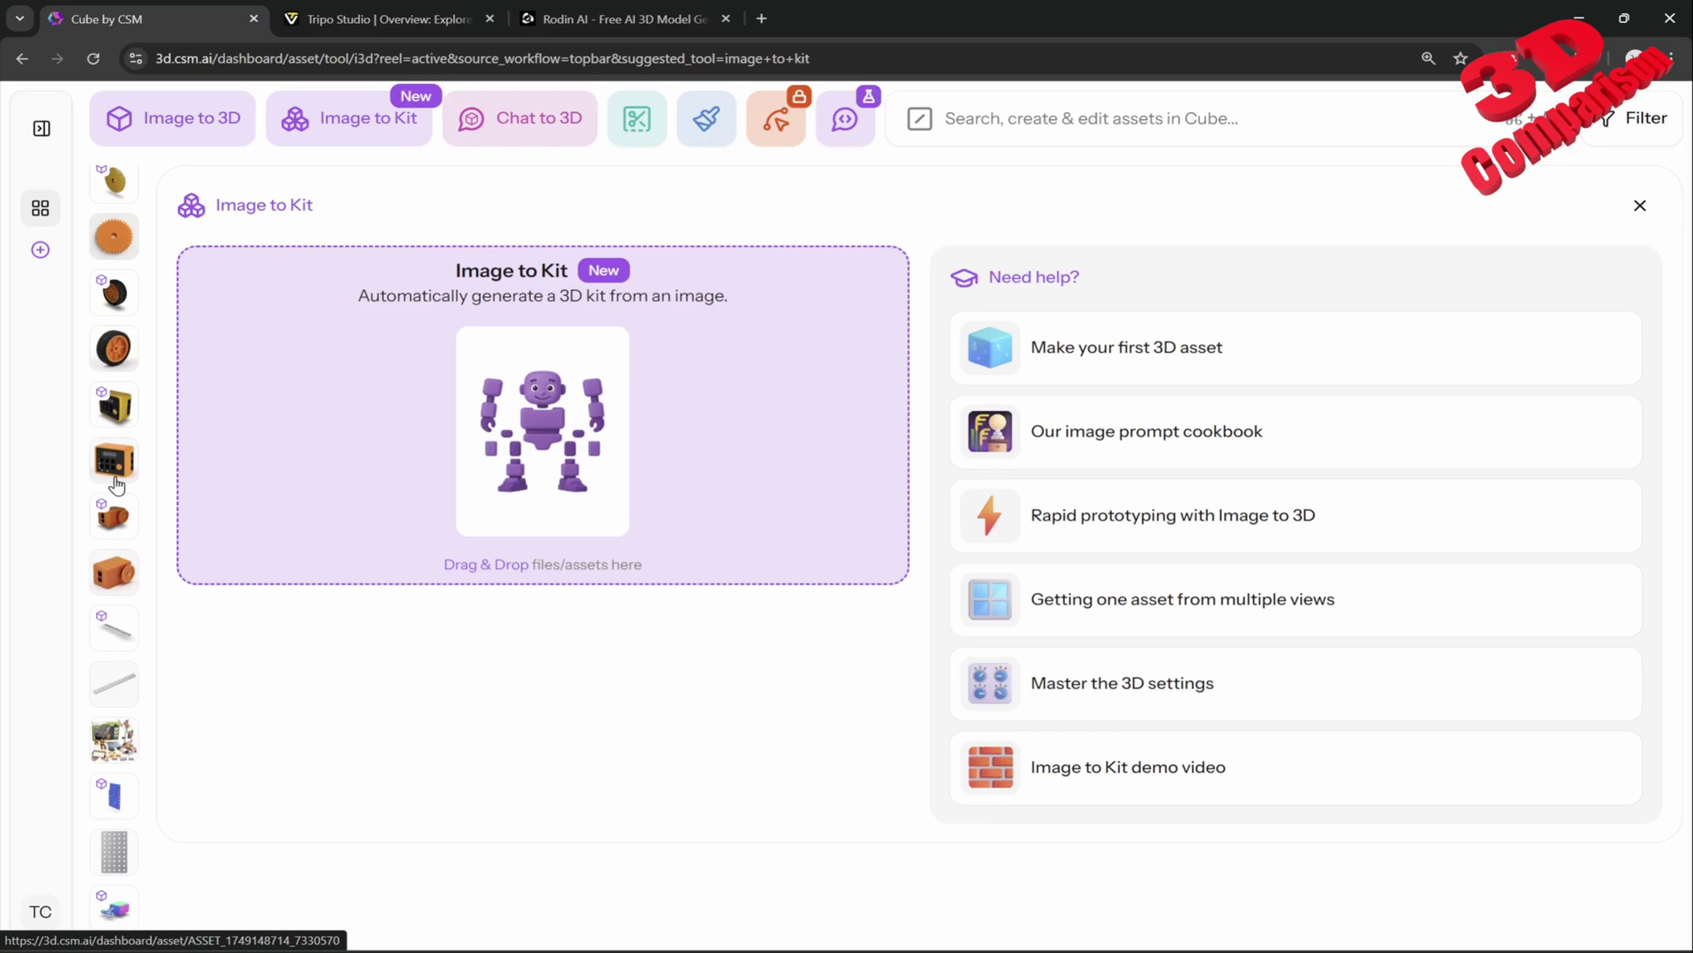
{"action": "scroll", "coordinate": [117, 483], "scroll_direction": "down", "scroll_amount": 10}
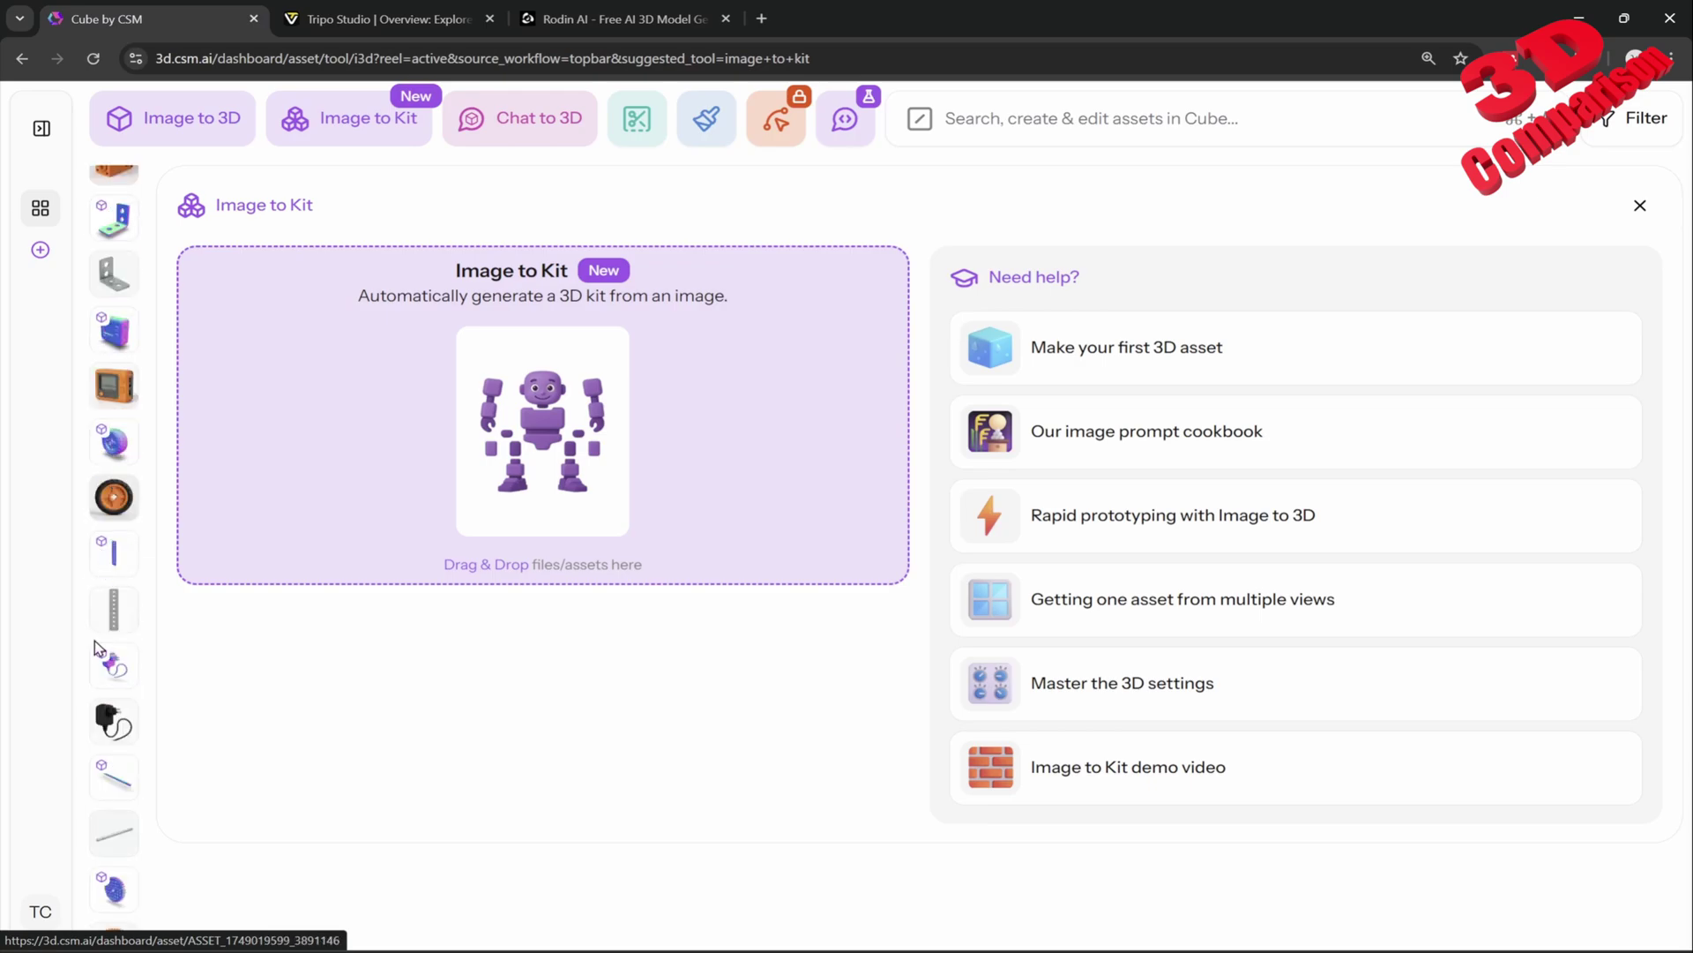
{"action": "left_click", "coordinate": [114, 723]}
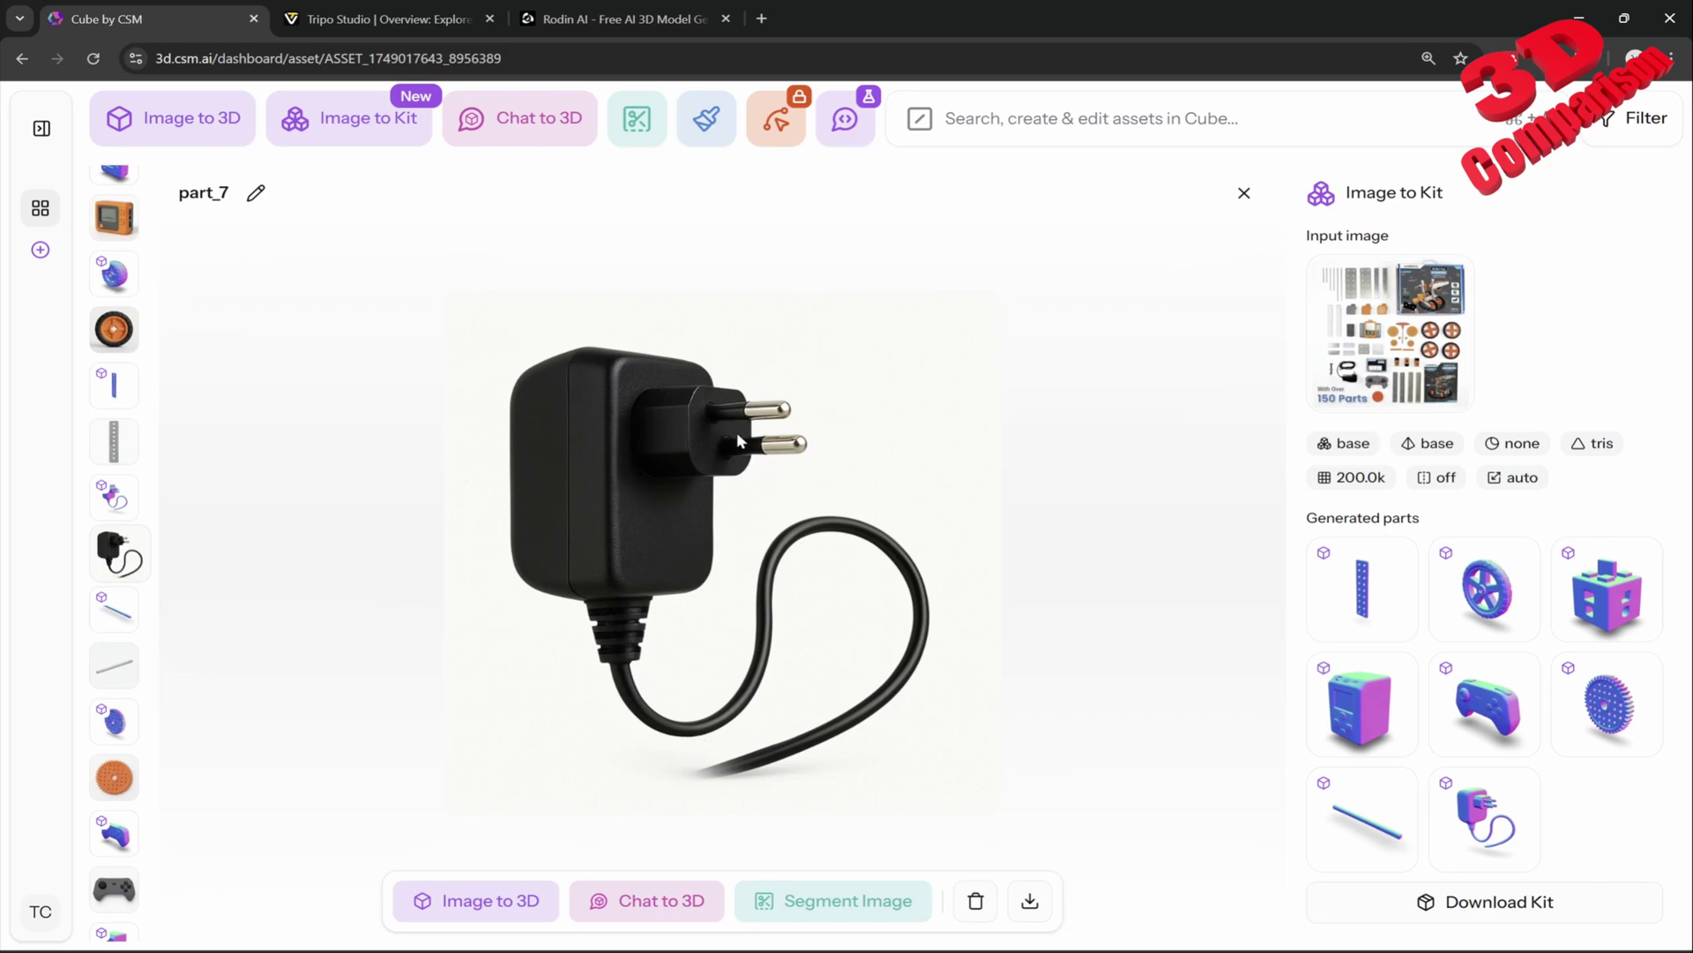
{"action": "left_click", "coordinate": [805, 597]}
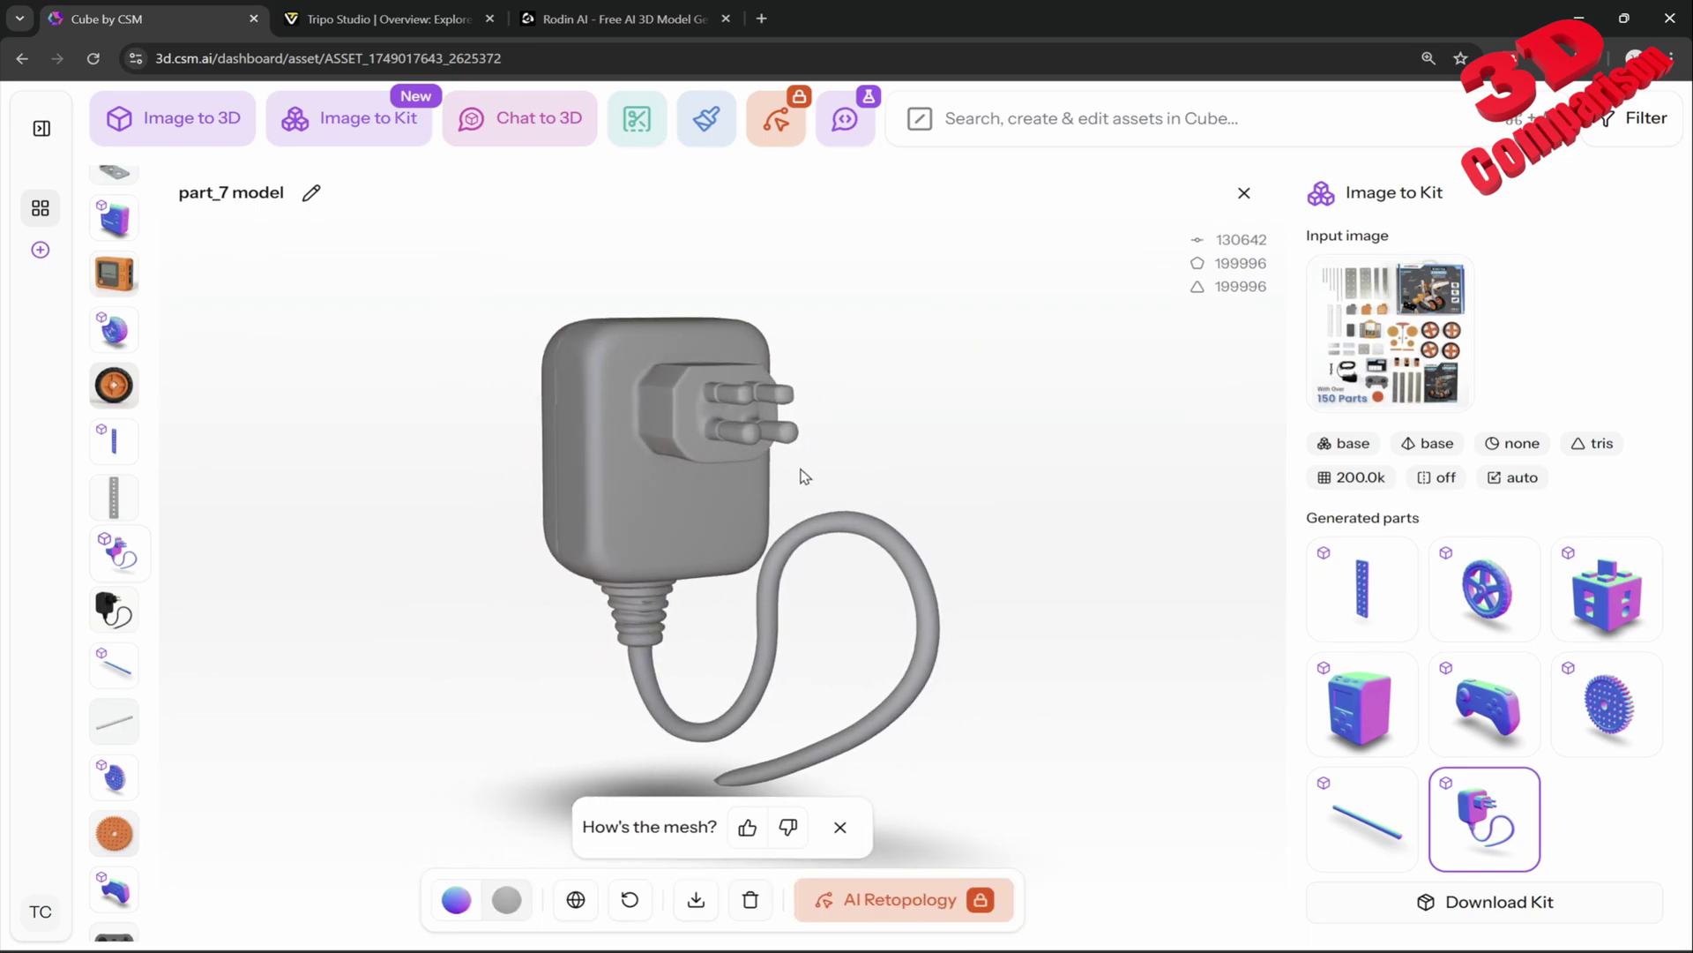
{"action": "left_click_drag", "start_coordinate": [805, 476], "coordinate": [245, 544]}
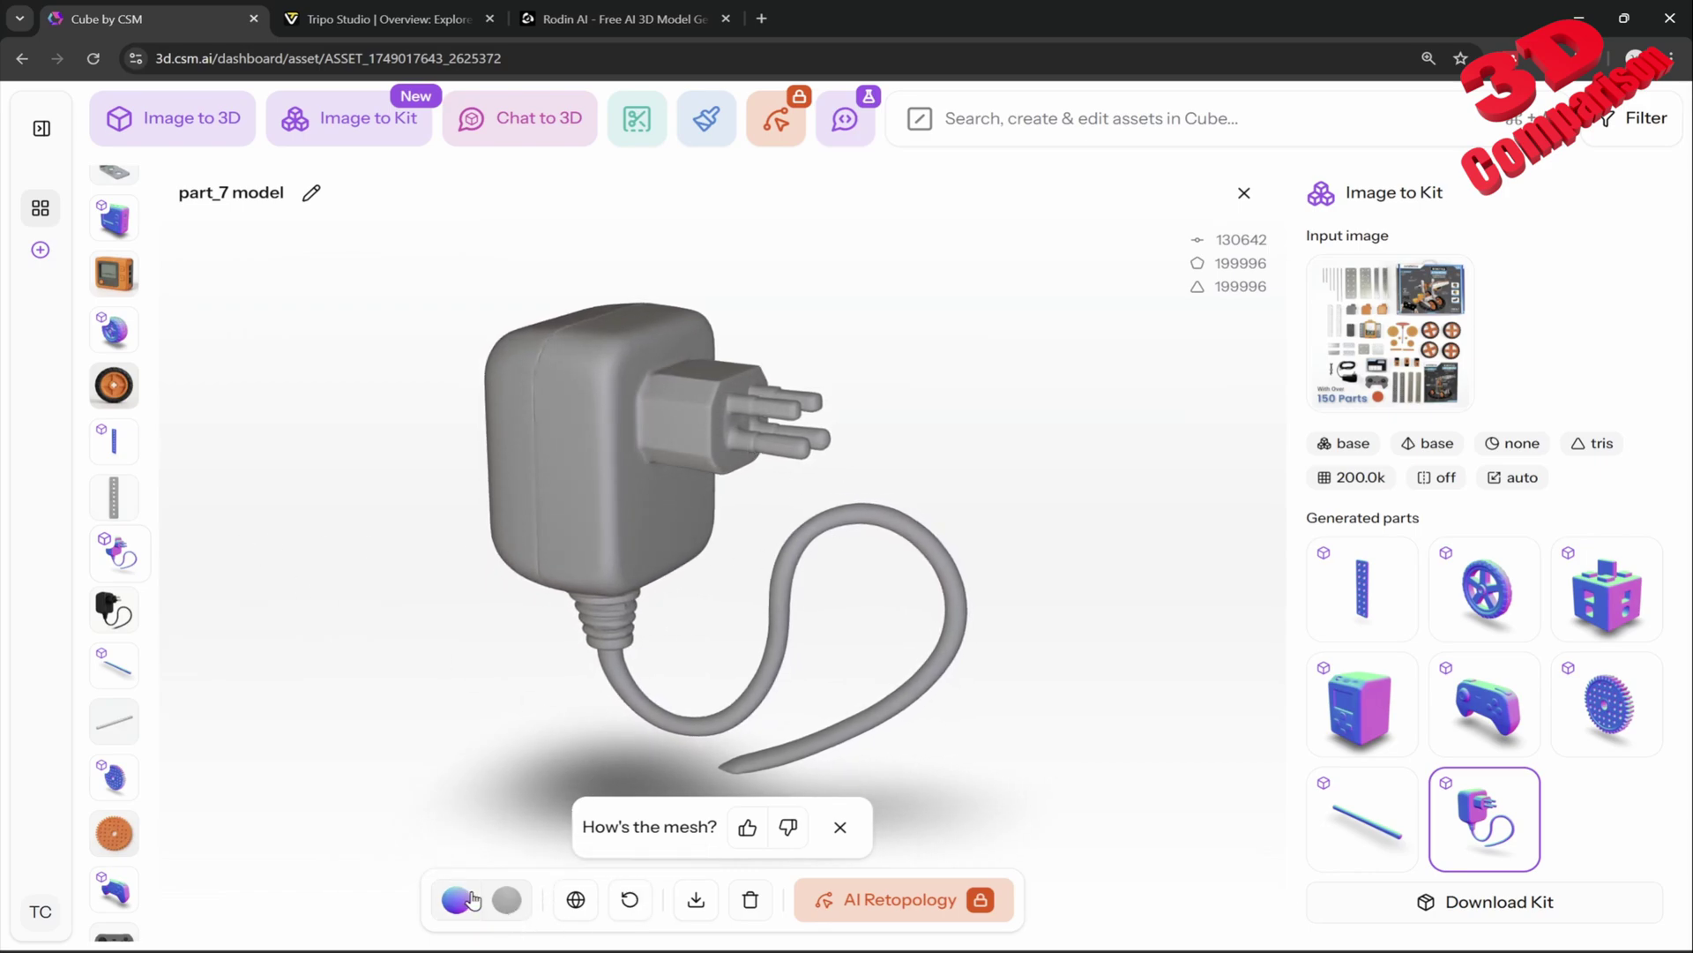
Step: View the game controller's part image and 3D model, and open the Robotic Construction Set image they were generated from
{"action": "scroll", "coordinate": [103, 516], "scroll_direction": "up", "scroll_amount": 5}
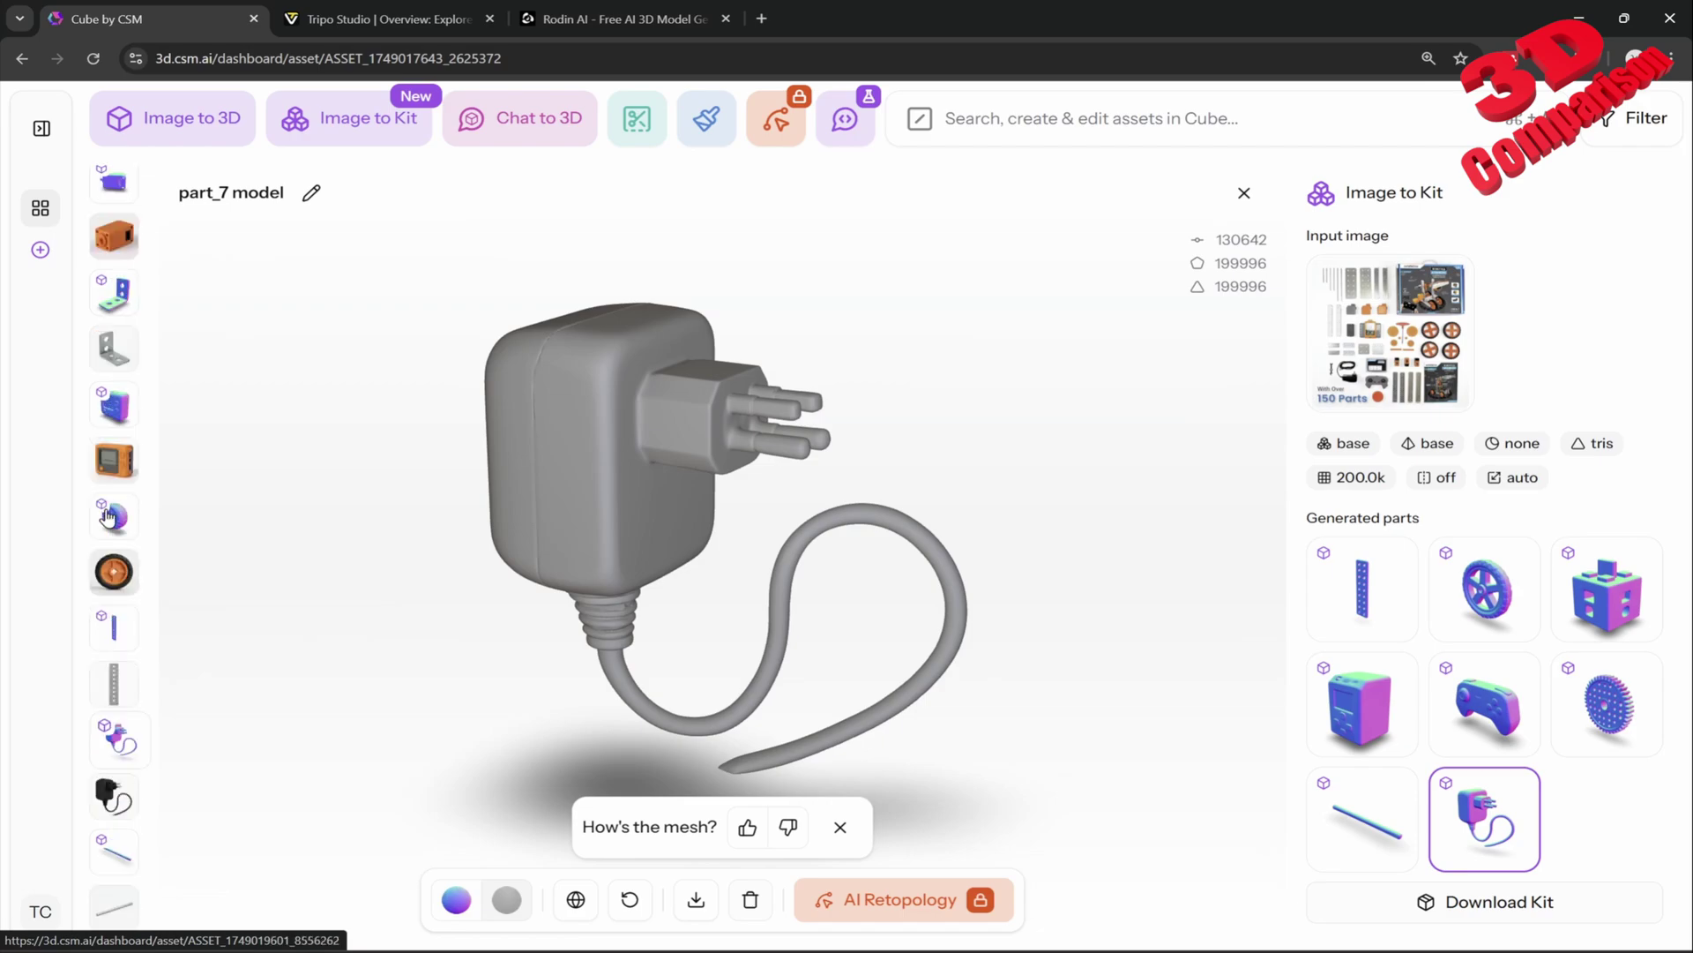
{"action": "left_click", "coordinate": [115, 319]}
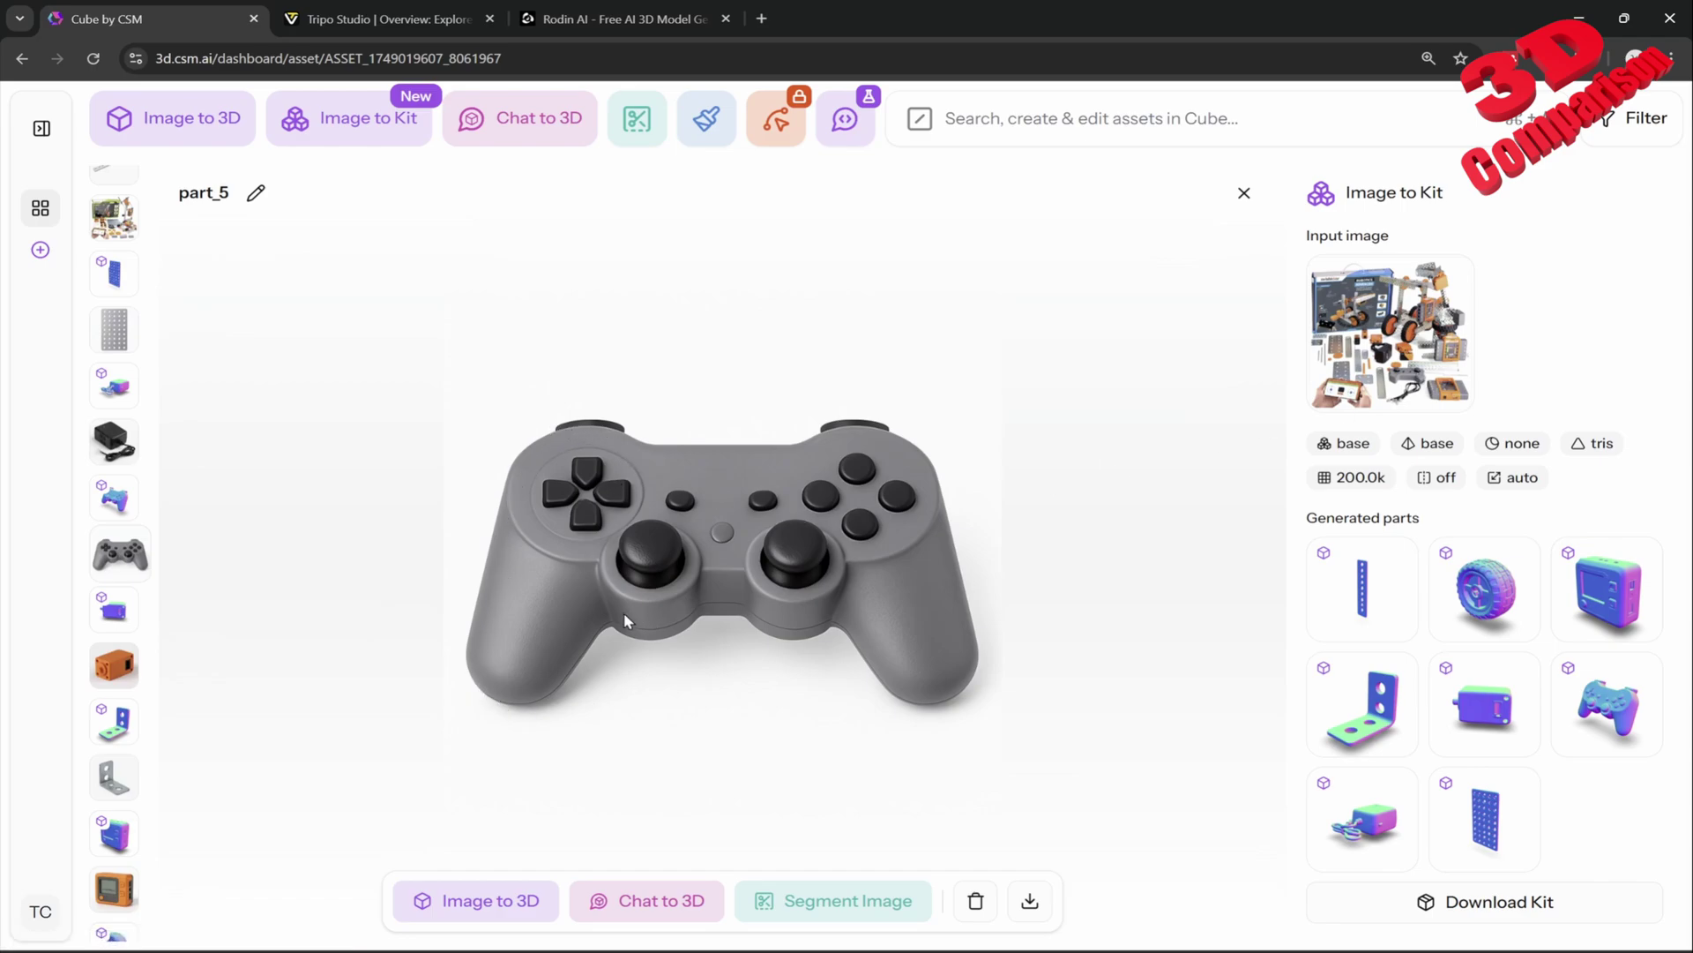
{"action": "left_click", "coordinate": [110, 499]}
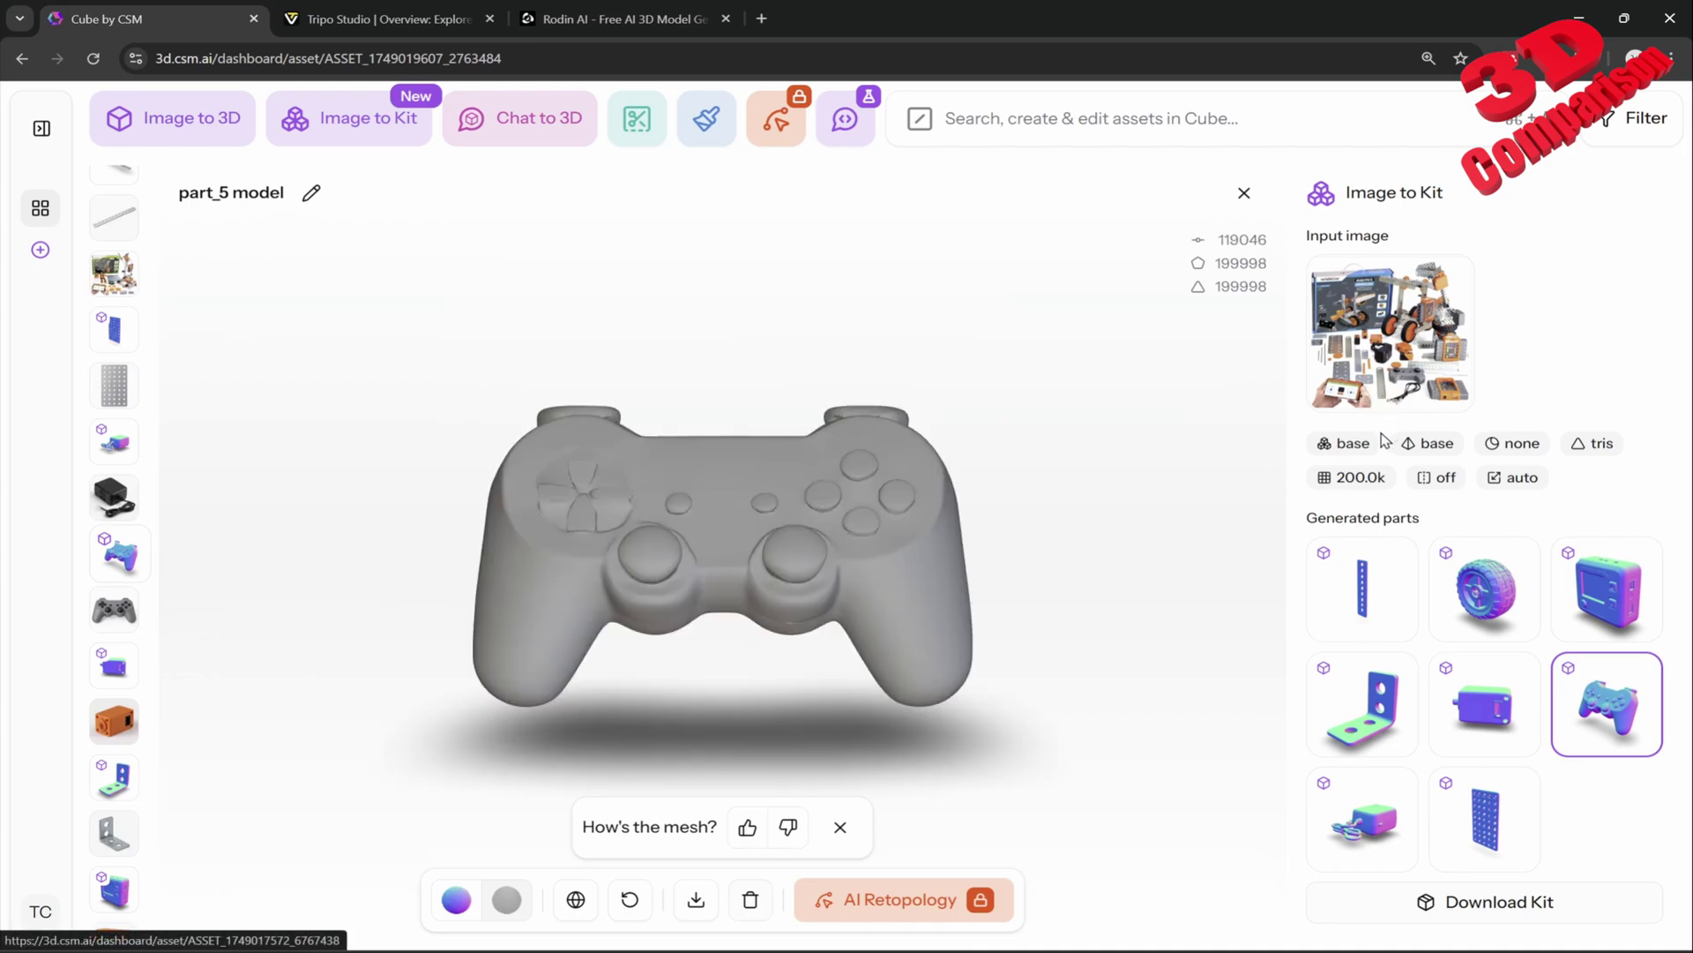
{"action": "left_click", "coordinate": [1420, 344]}
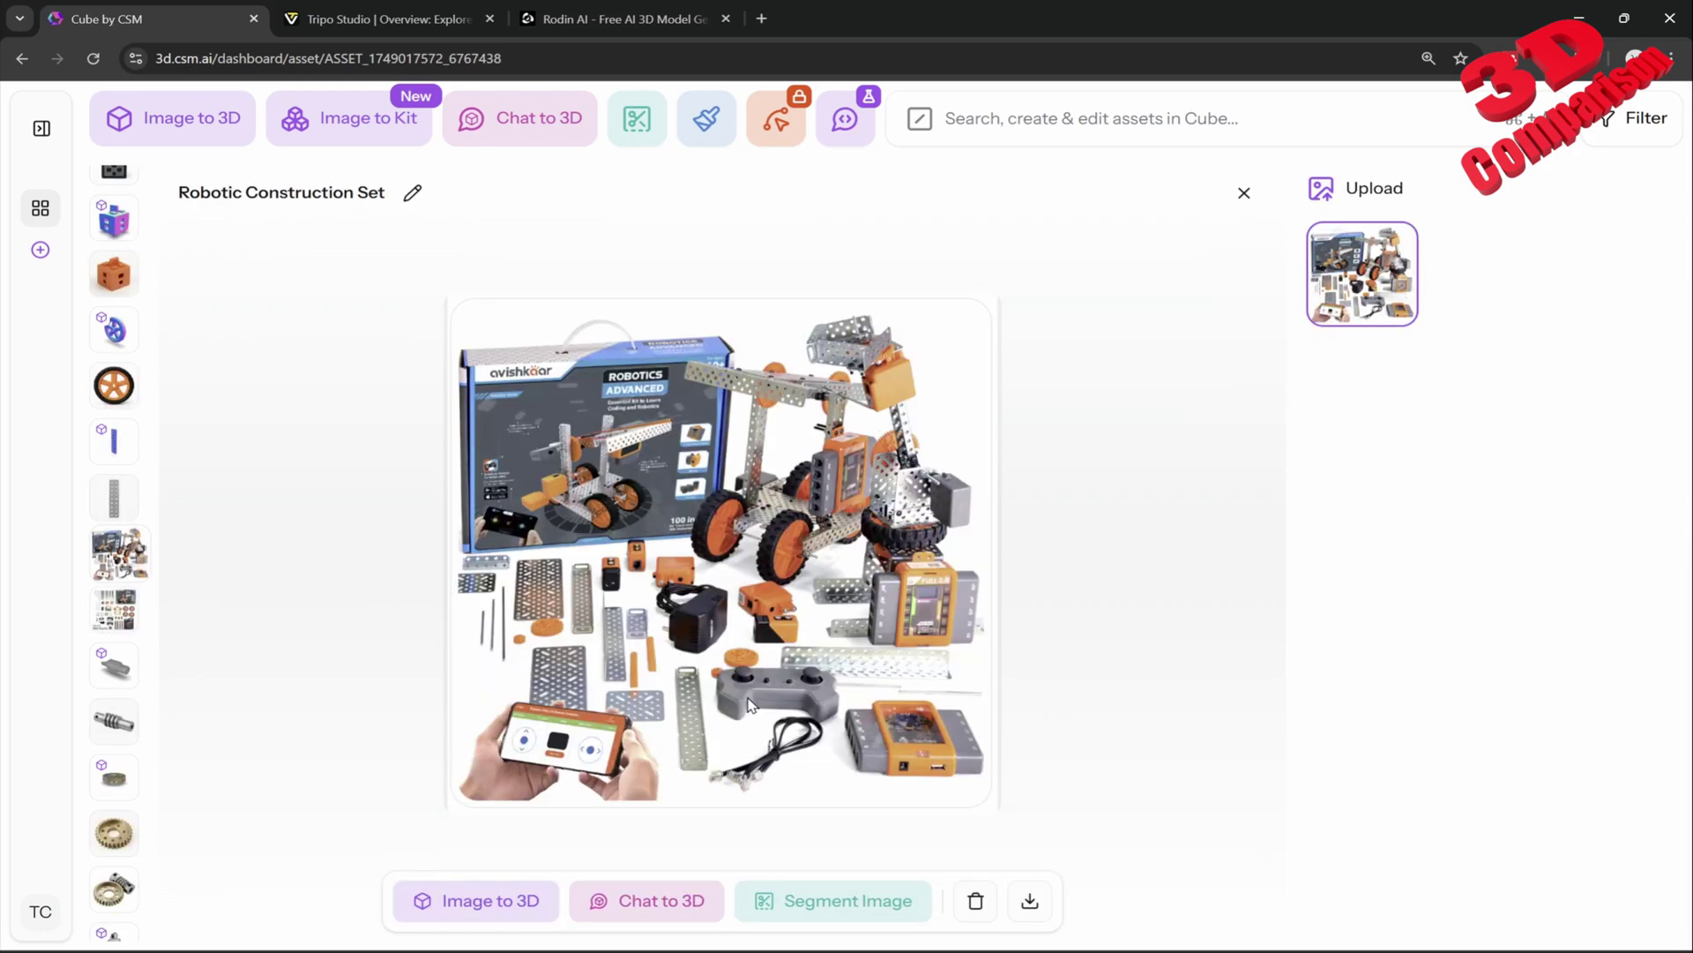
Step: Open the Image to Kit tool, revisit the Tripo Studio and Rodin pages for comparison, and return to Cube
{"action": "left_click", "coordinate": [351, 107]}
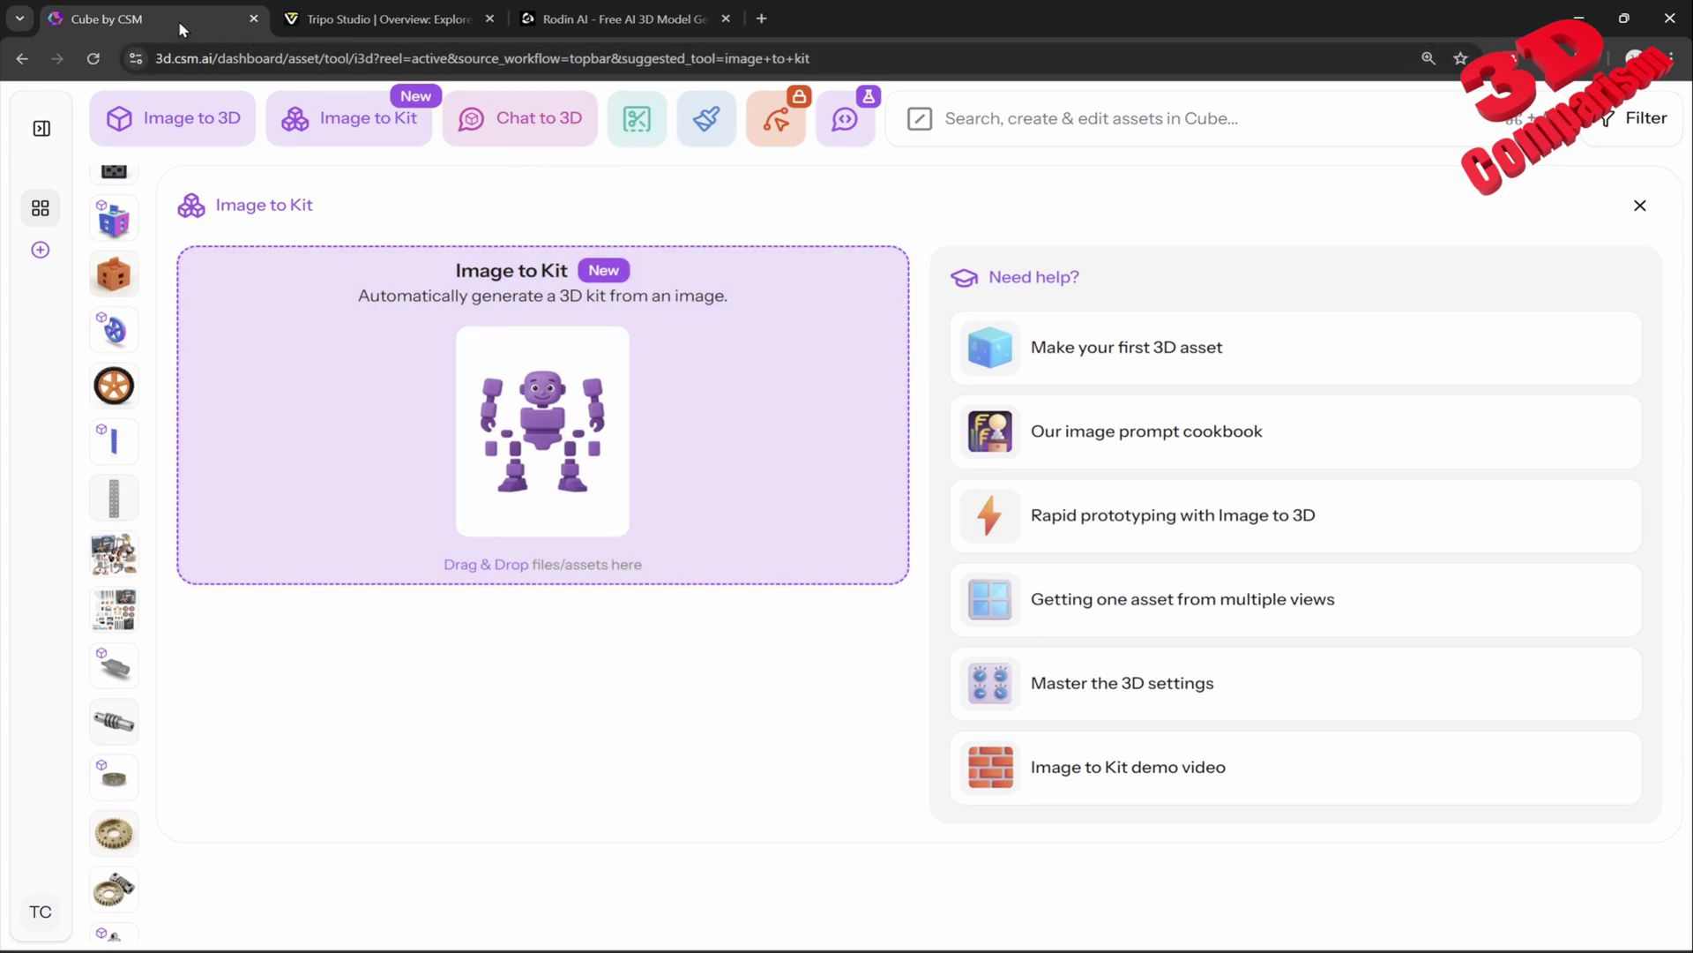
{"action": "left_click", "coordinate": [375, 25]}
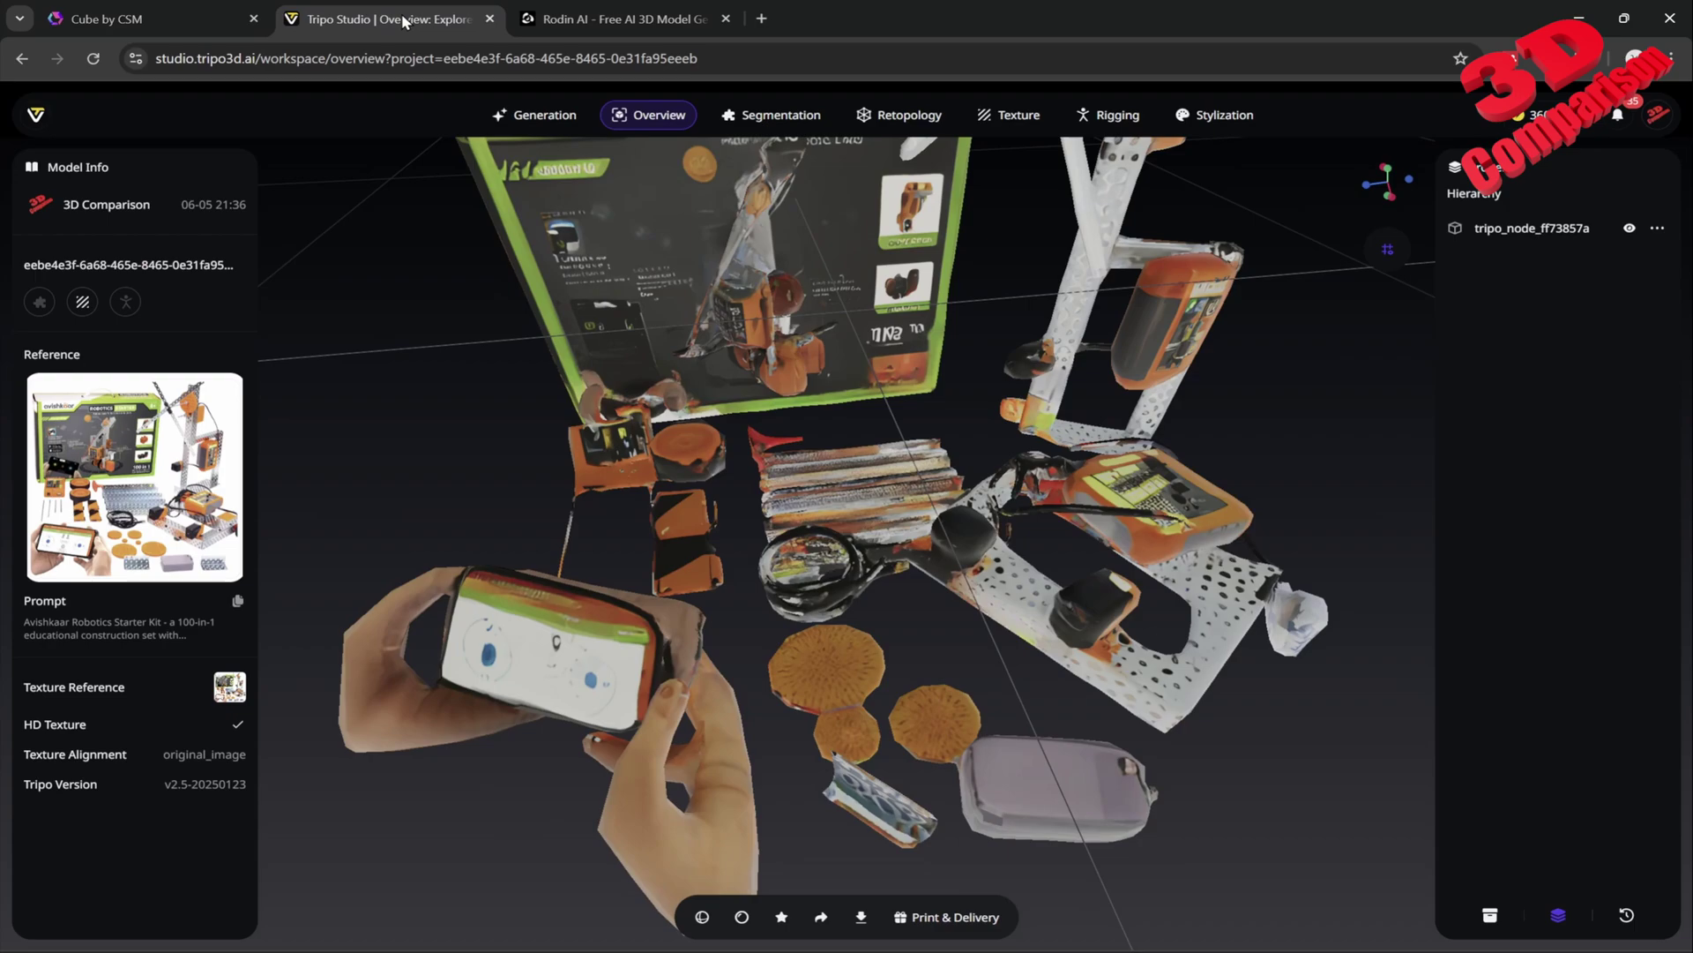
{"action": "left_click", "coordinate": [649, 29]}
{"action": "left_click", "coordinate": [141, 19]}
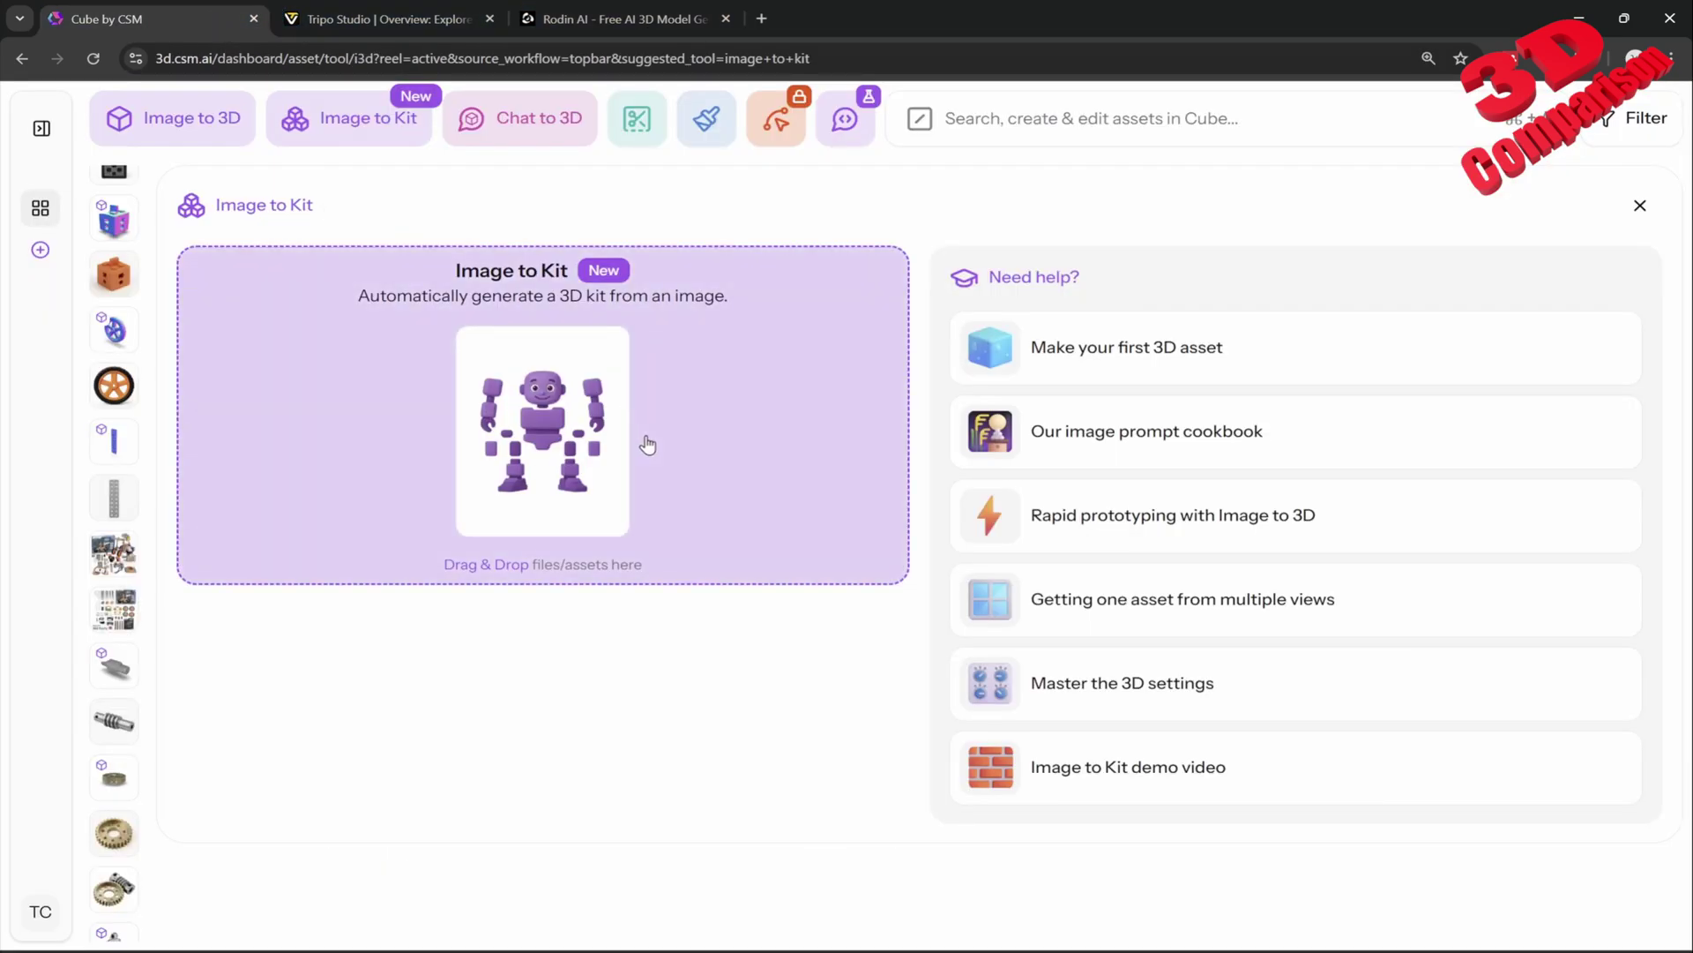